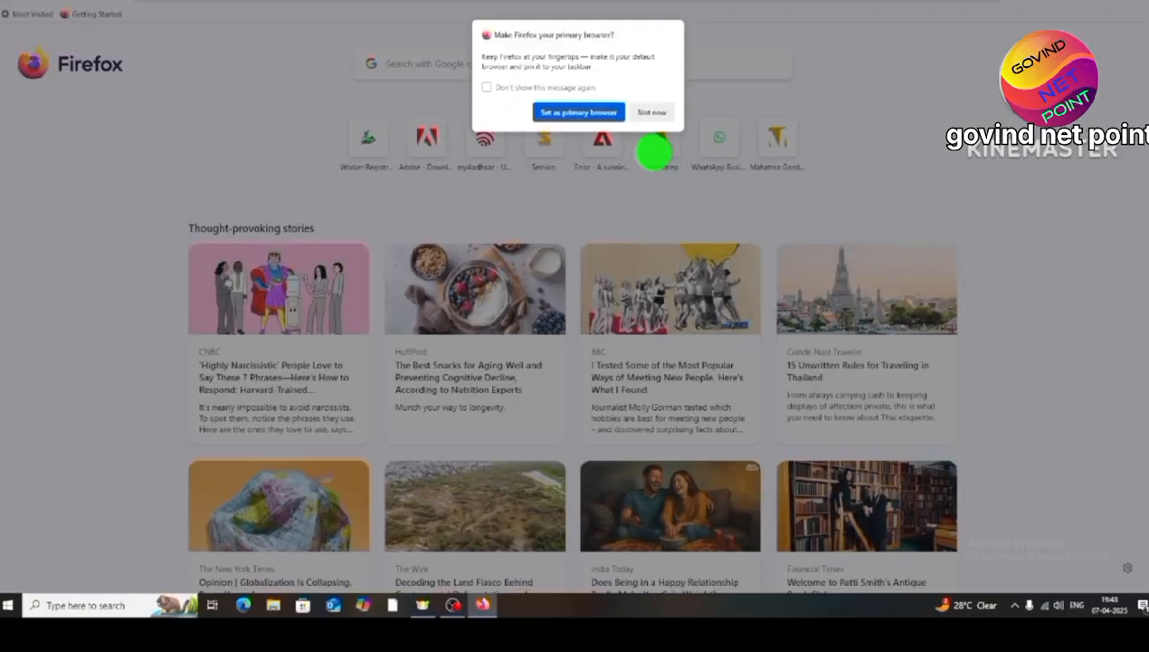
Dismiss the default-browser prompt and search Google for 'nirman shramik odisha'
{"action": "left_click", "coordinate": [660, 112]}
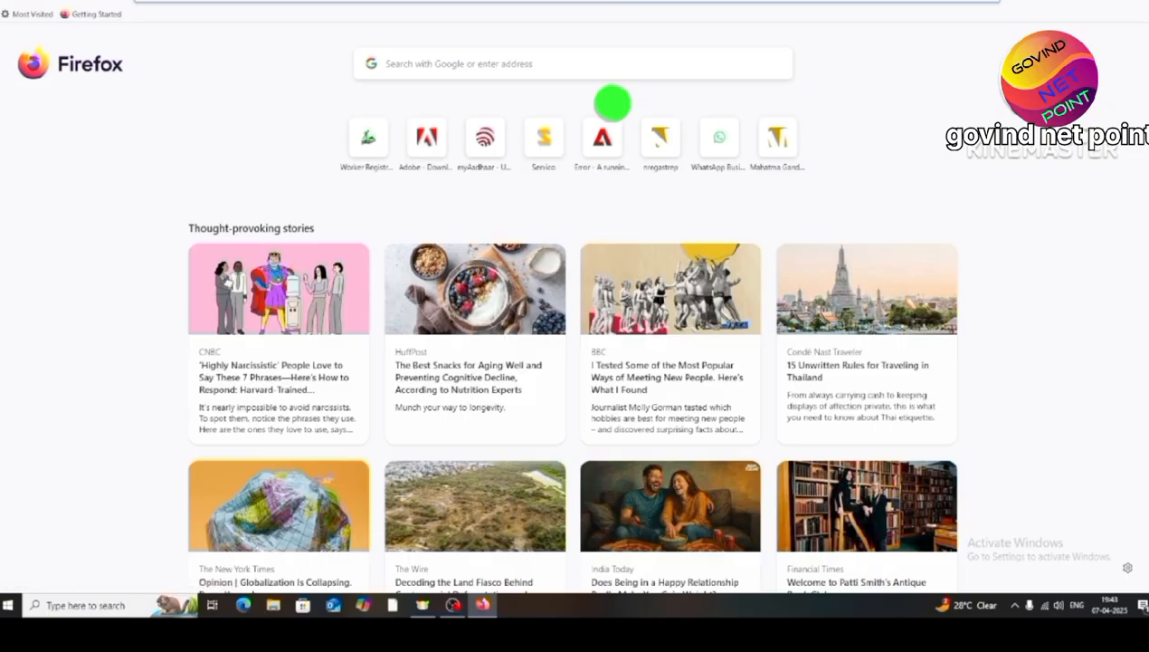
{"action": "type", "text": "nir"}
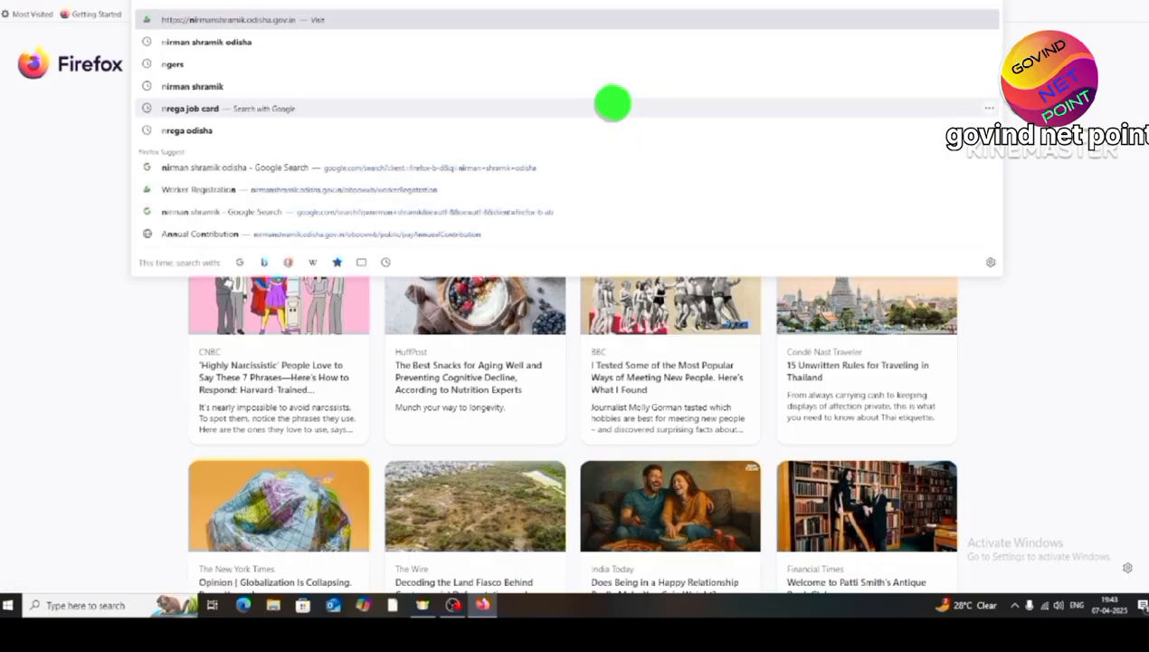
{"action": "type", "text": "na"}
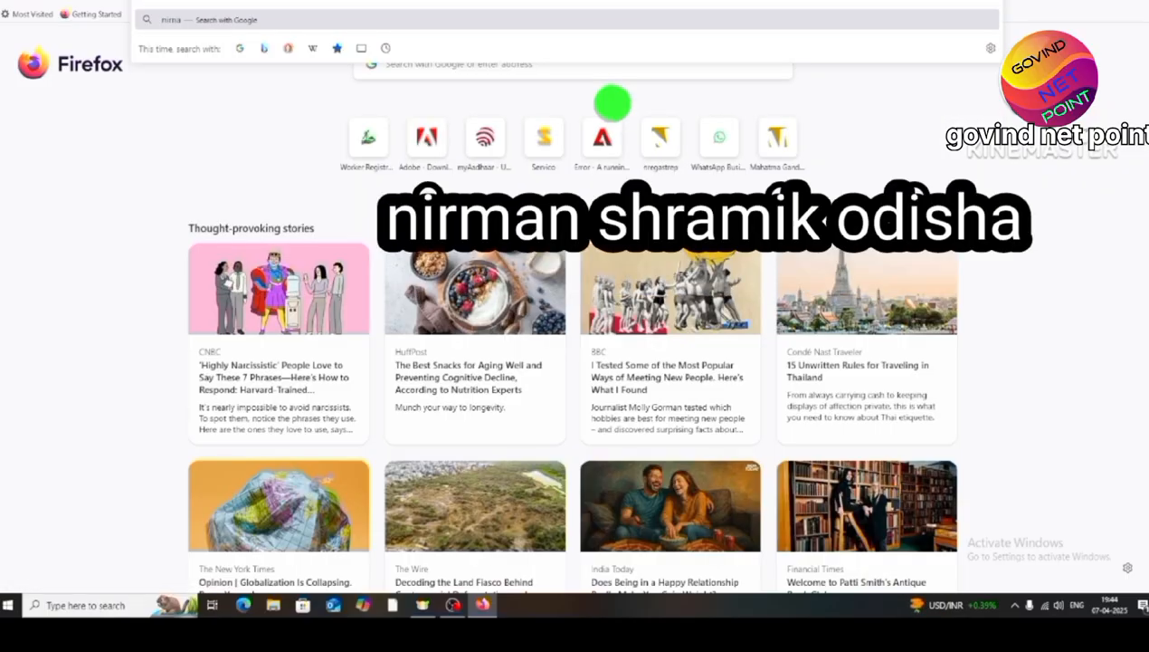
{"action": "key", "text": "BackSpace"}
{"action": "key", "text": "BackSpace"}
{"action": "type", "text": "manshramik.odisha.gov.in"}
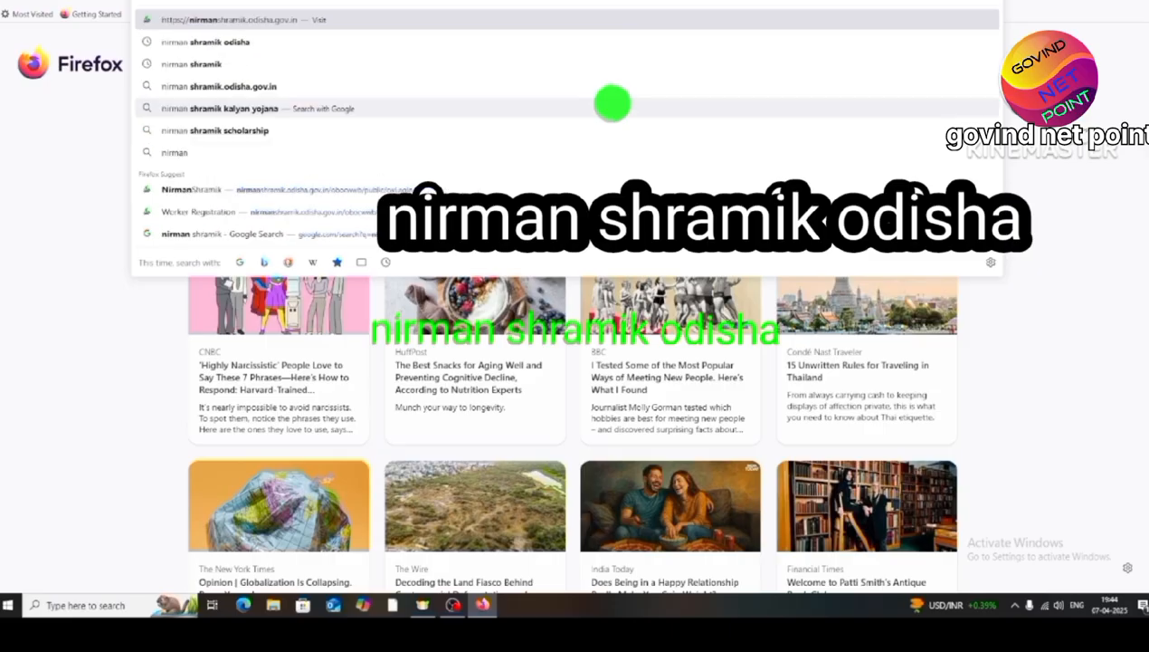
{"action": "left_click", "coordinate": [477, 45]}
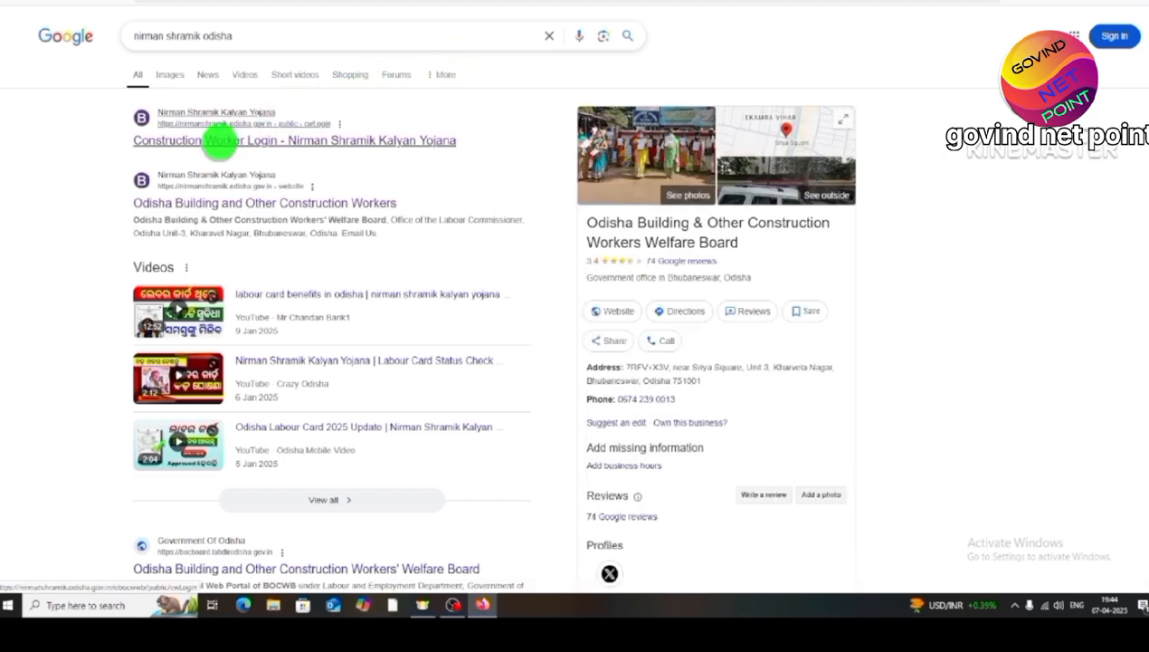
Open the 'Construction Worker Login - Nirman Shramik Kalyan Yojana' result and close the saved-username suggestions
{"action": "left_click", "coordinate": [221, 138]}
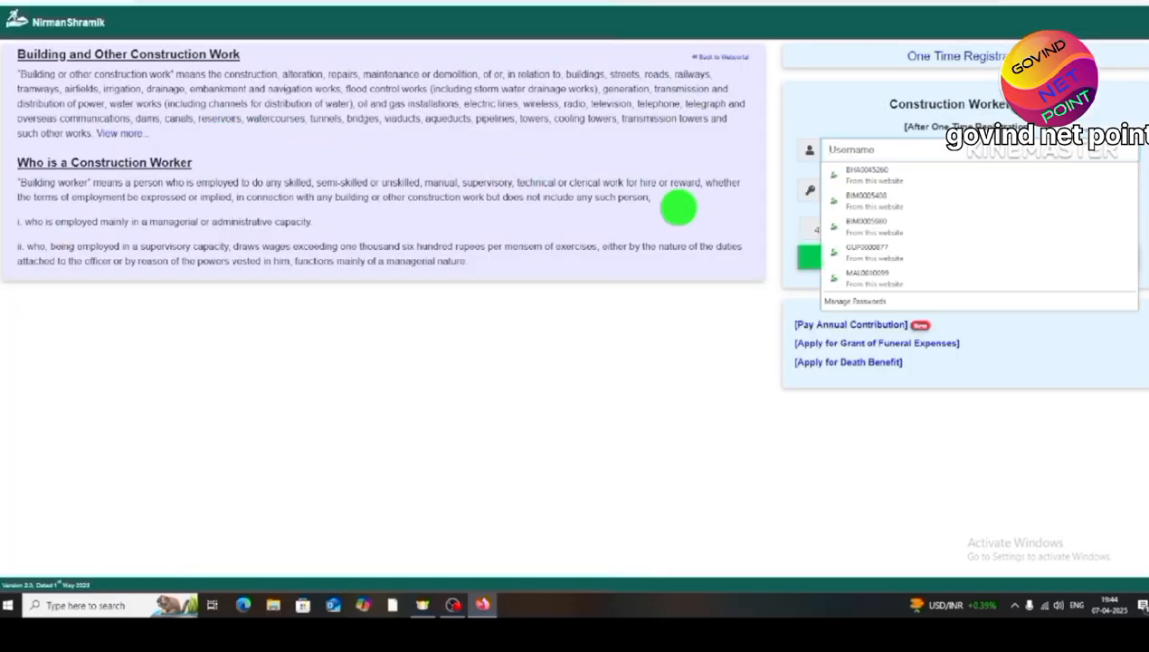
{"action": "left_click", "coordinate": [824, 111]}
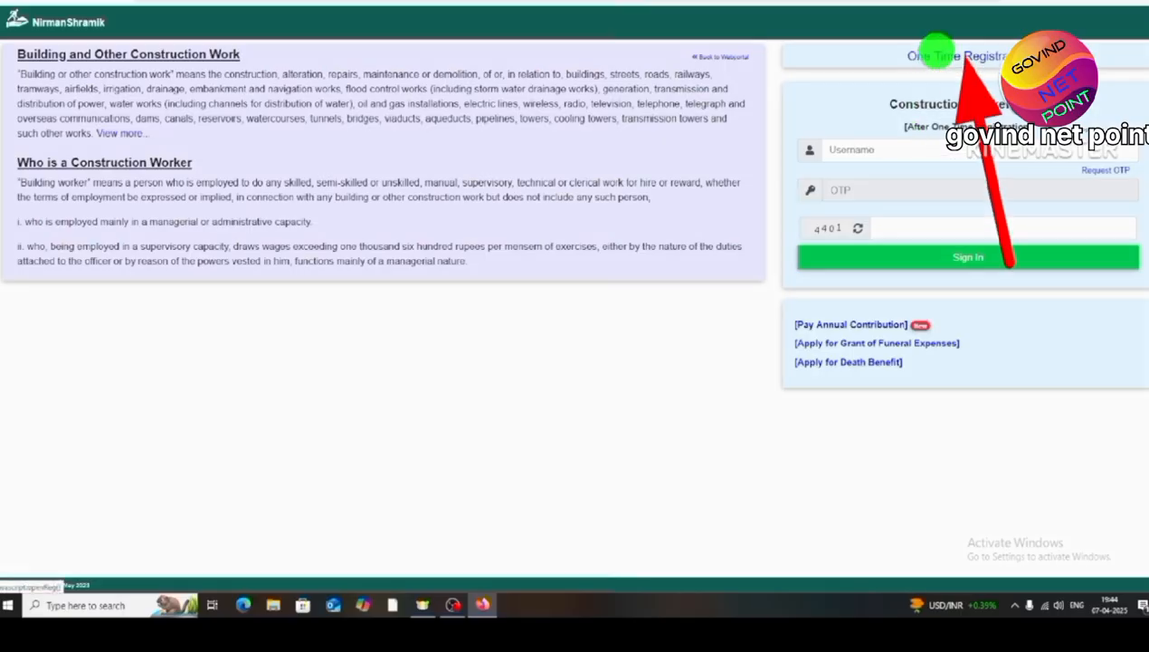
Start a new One Time Registration, accepting the eligibility declaration
{"action": "left_click", "coordinate": [937, 54]}
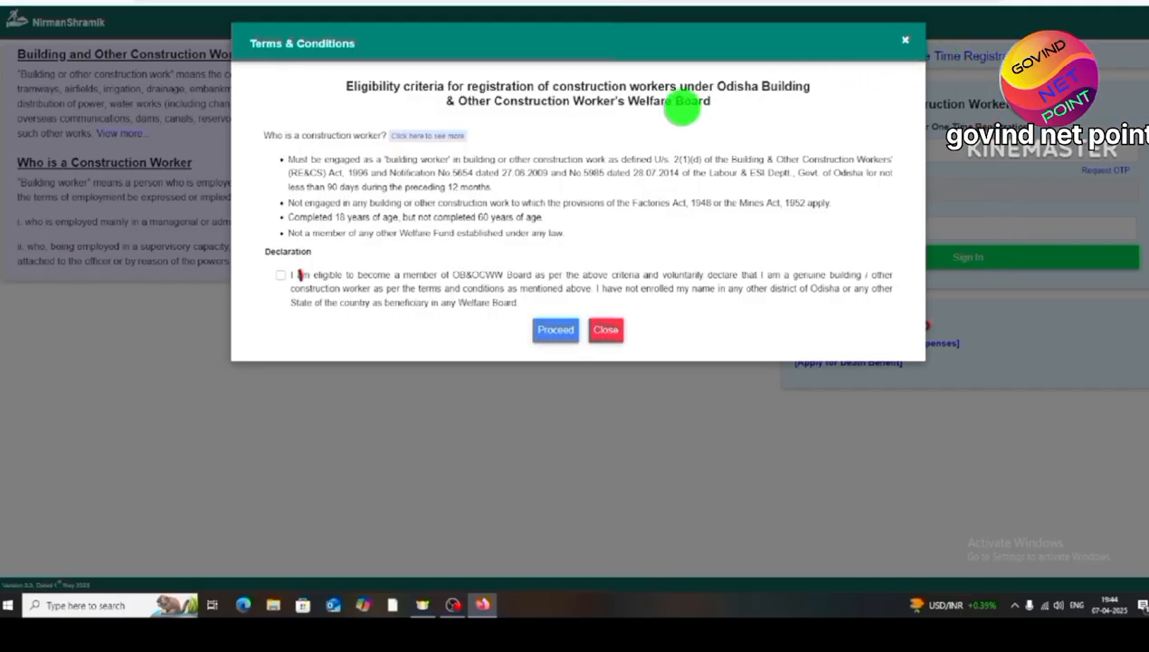
{"action": "left_click", "coordinate": [278, 276]}
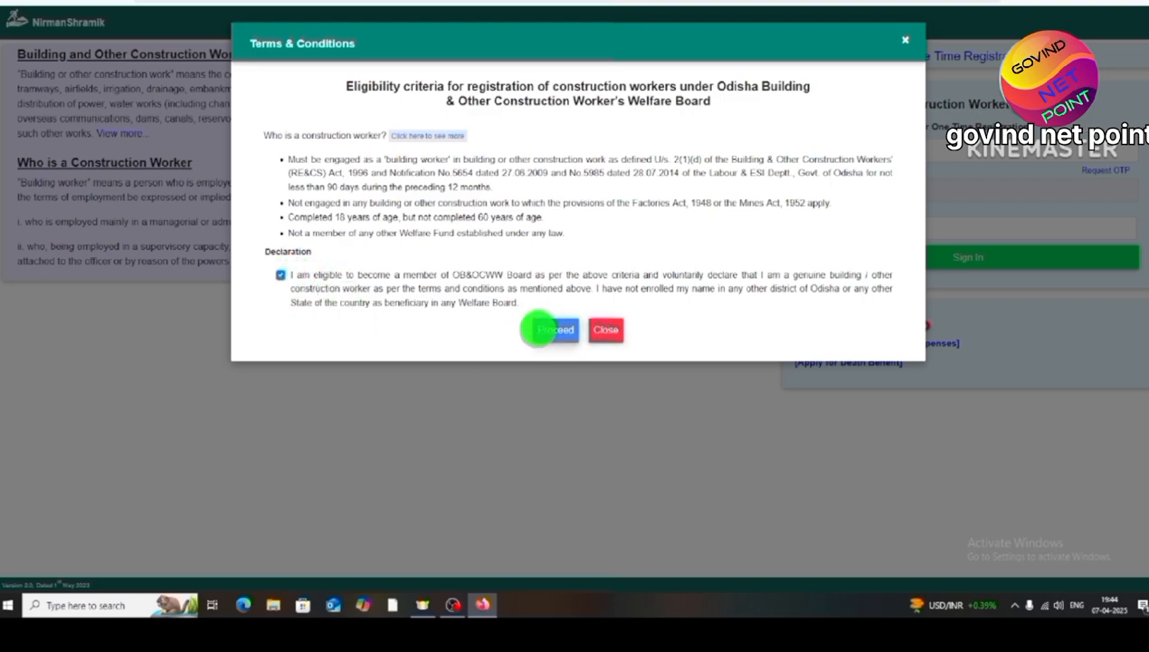
{"action": "left_click", "coordinate": [540, 329]}
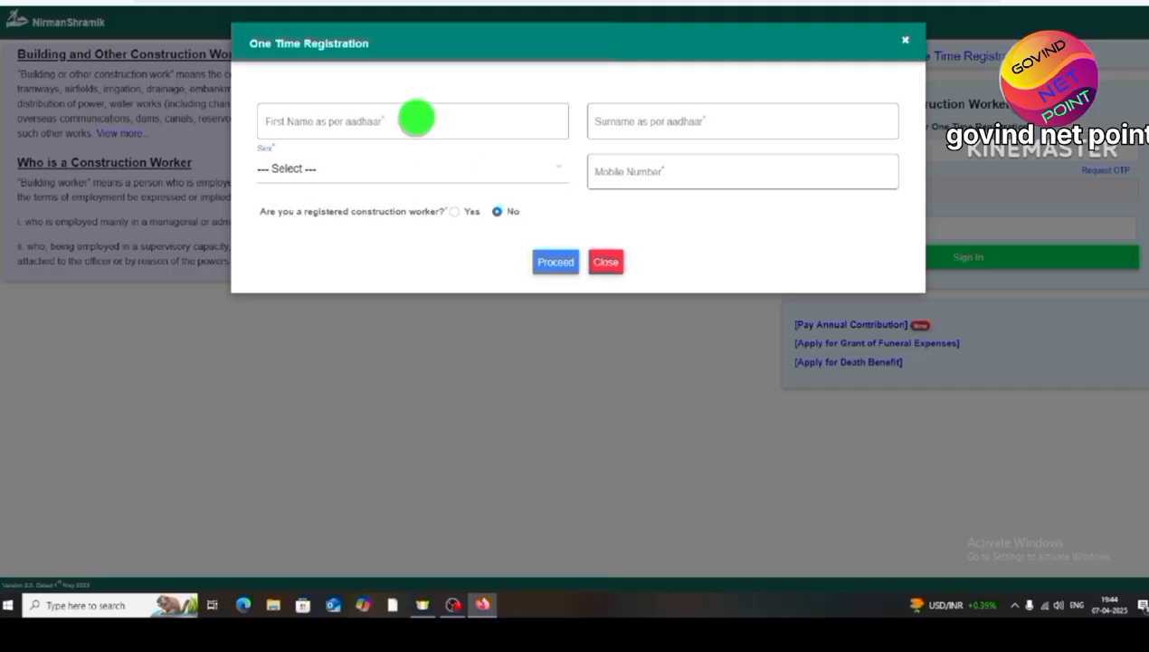
Fill in the worker's first name, surname, sex Male and mobile number, and request the OTP
{"action": "left_click", "coordinate": [427, 120]}
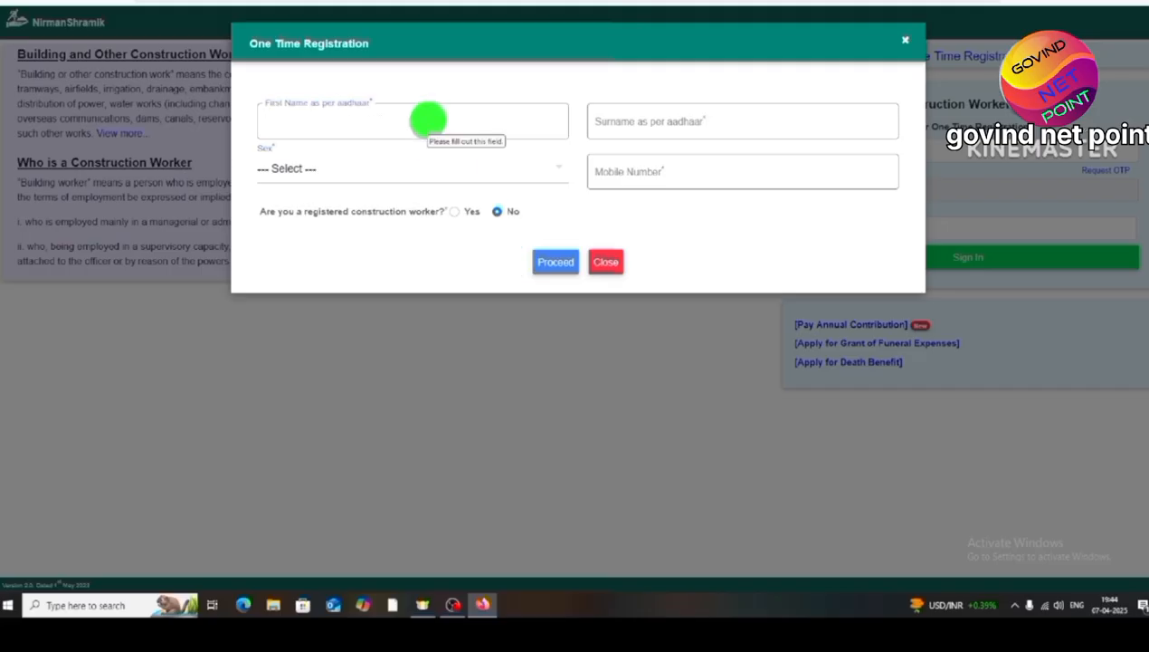
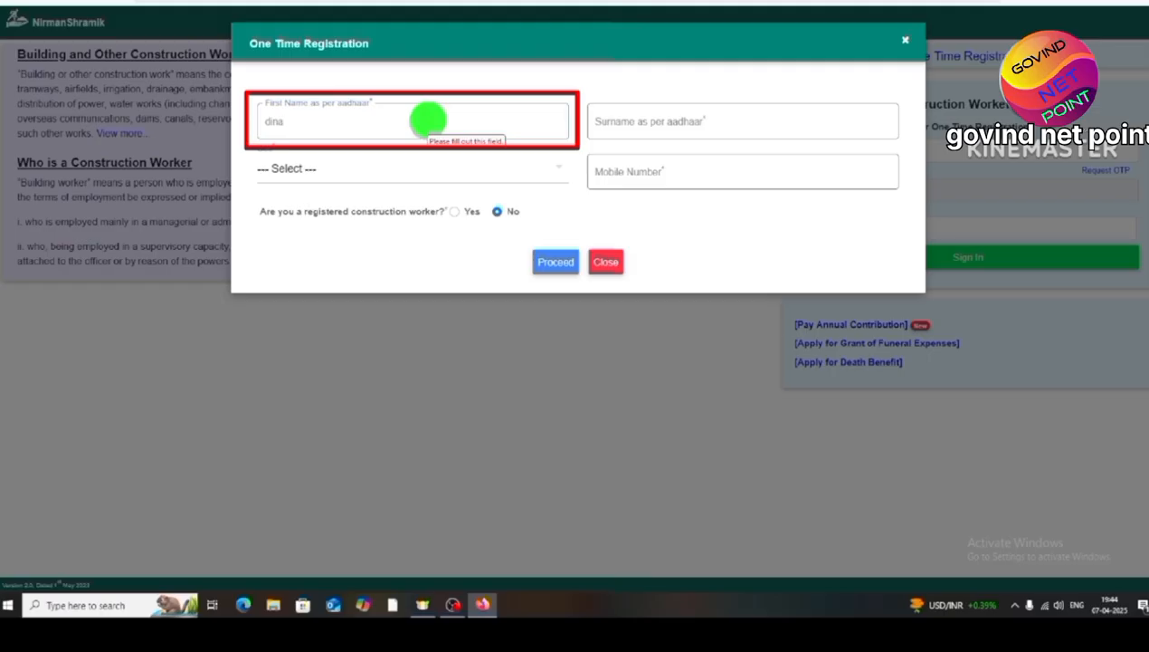
{"action": "left_click", "coordinate": [646, 114]}
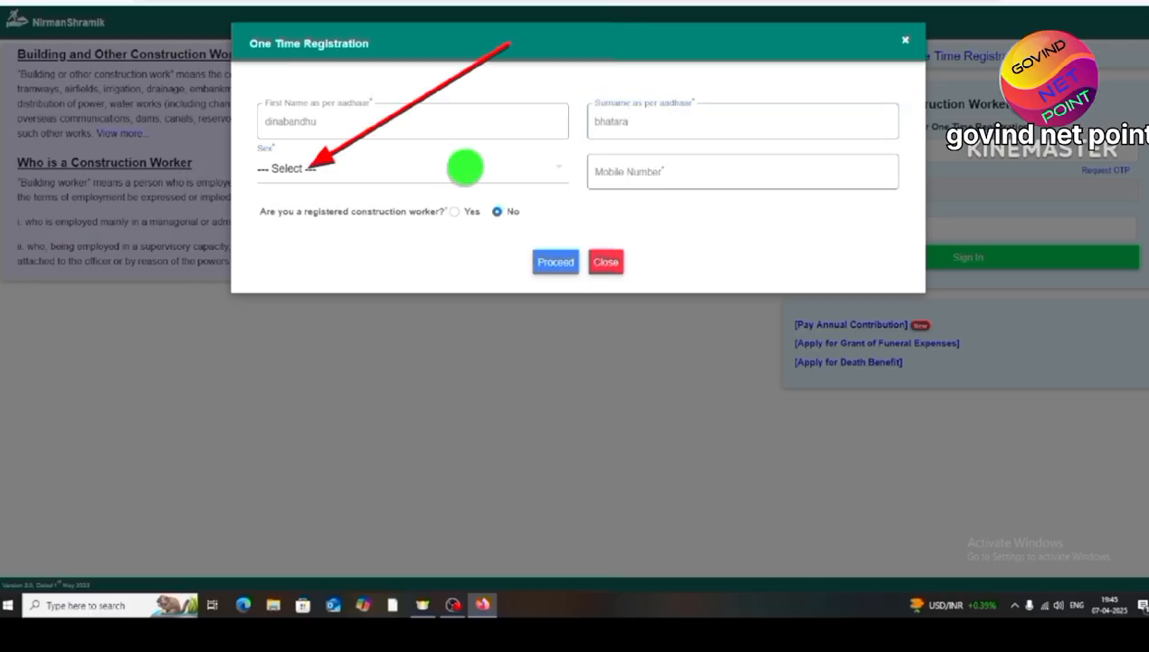
{"action": "left_click", "coordinate": [464, 169]}
{"action": "left_click", "coordinate": [276, 217]}
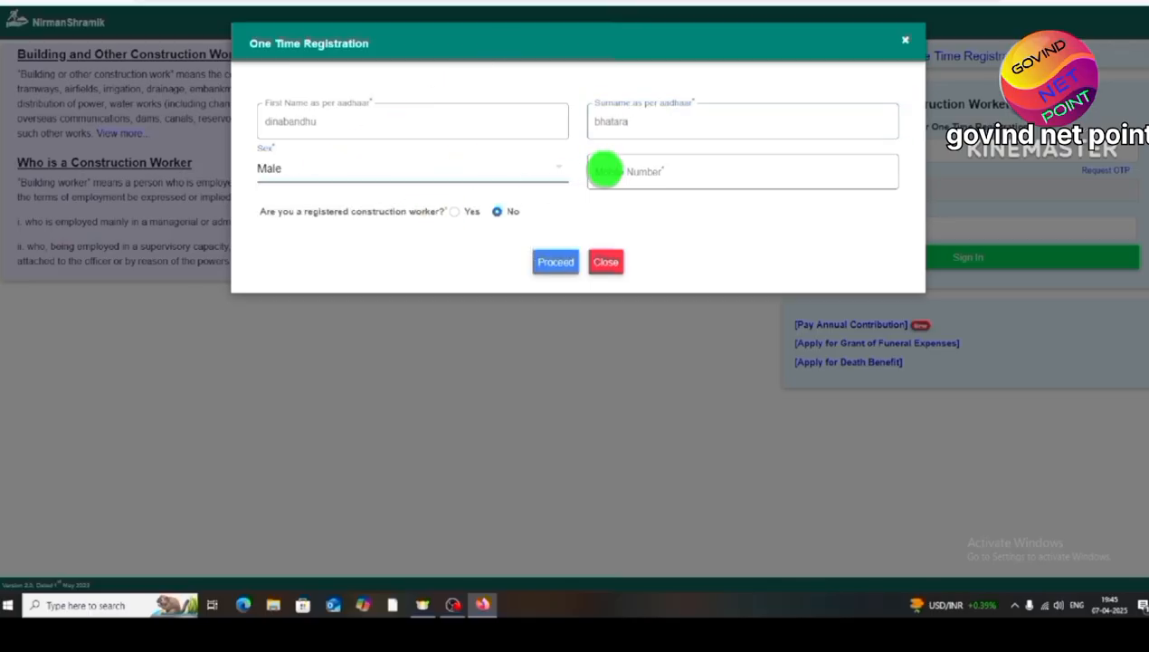
{"action": "left_click", "coordinate": [605, 169]}
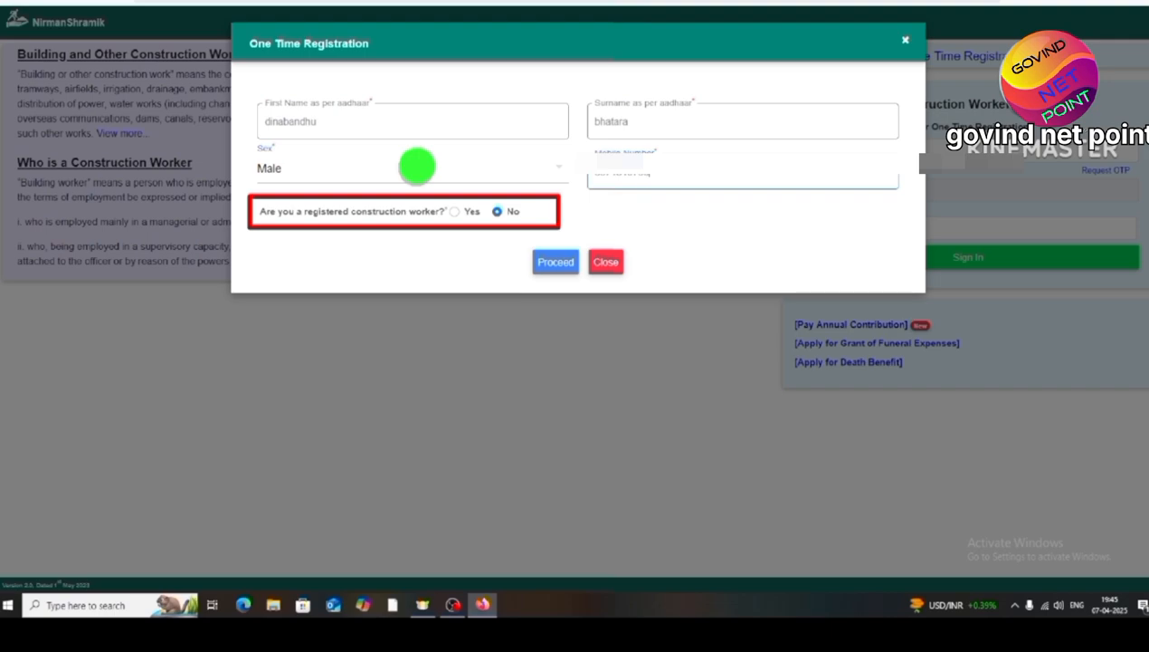
{"action": "left_click", "coordinate": [556, 261]}
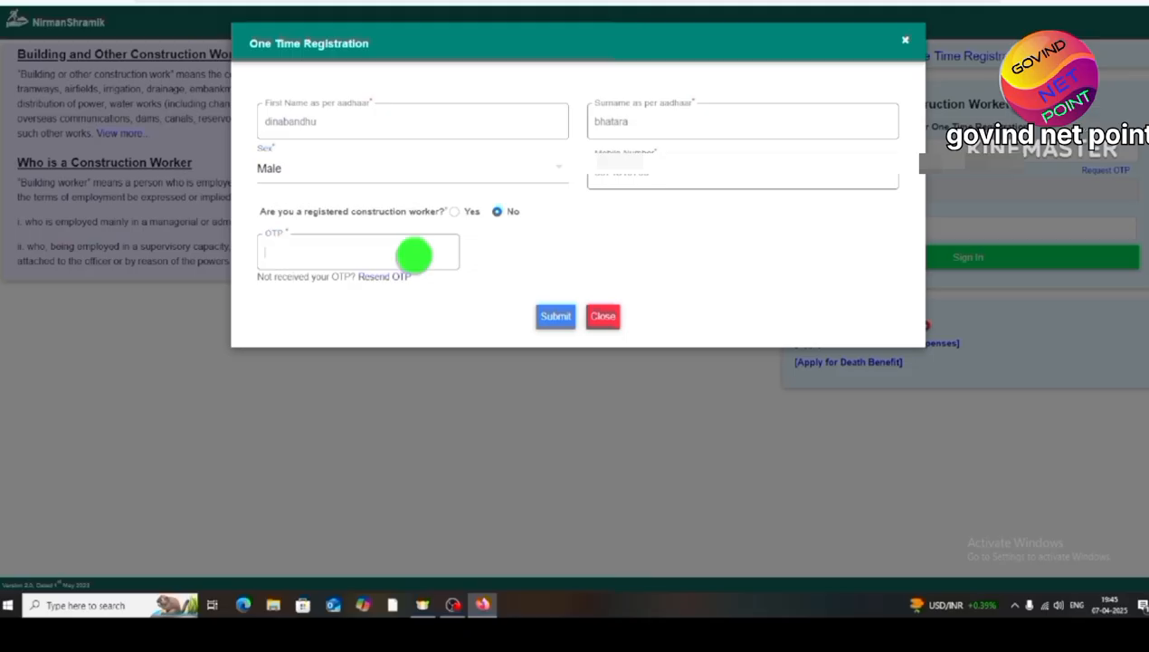
Enter the received registration OTP and submit to create the account
{"action": "left_click", "coordinate": [413, 256]}
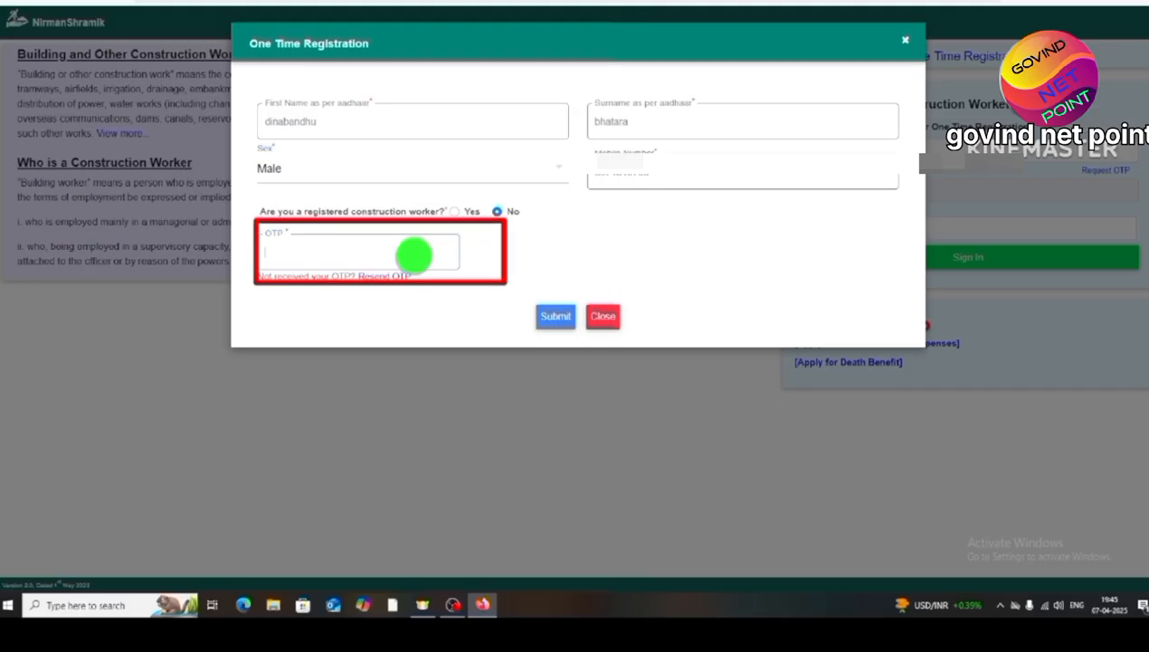
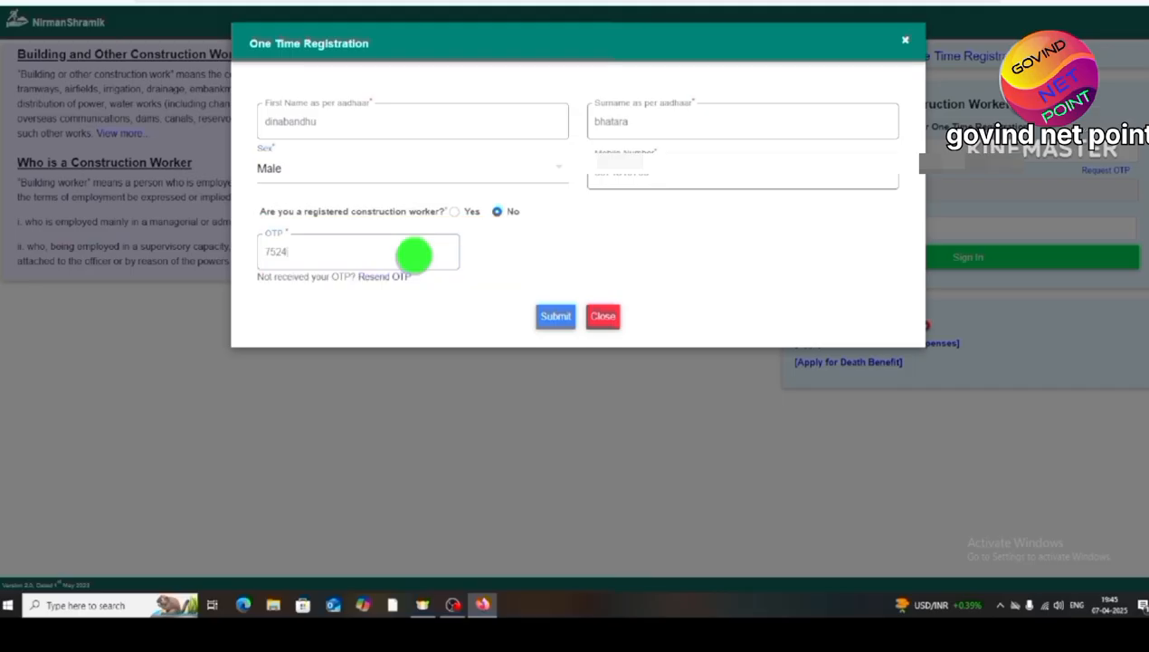
{"action": "left_click", "coordinate": [557, 316]}
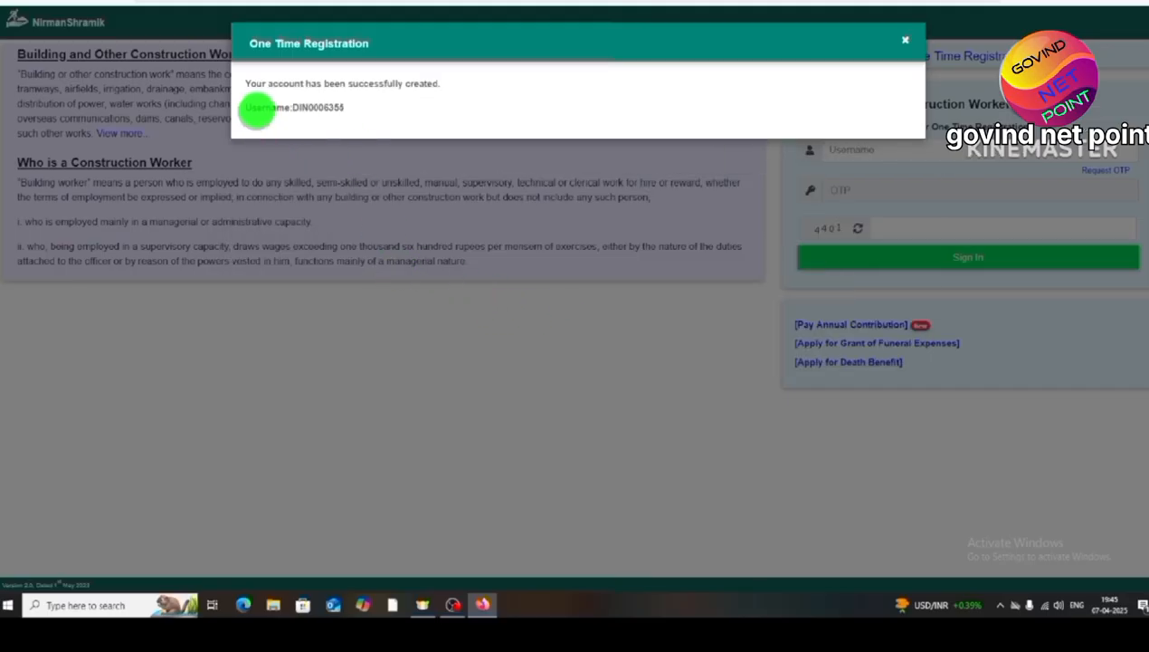
Copy the new account's username and paste it into the login username field
{"action": "left_click_drag", "start_coordinate": [293, 107], "coordinate": [423, 107]}
{"action": "key", "text": "ctrl+c"}
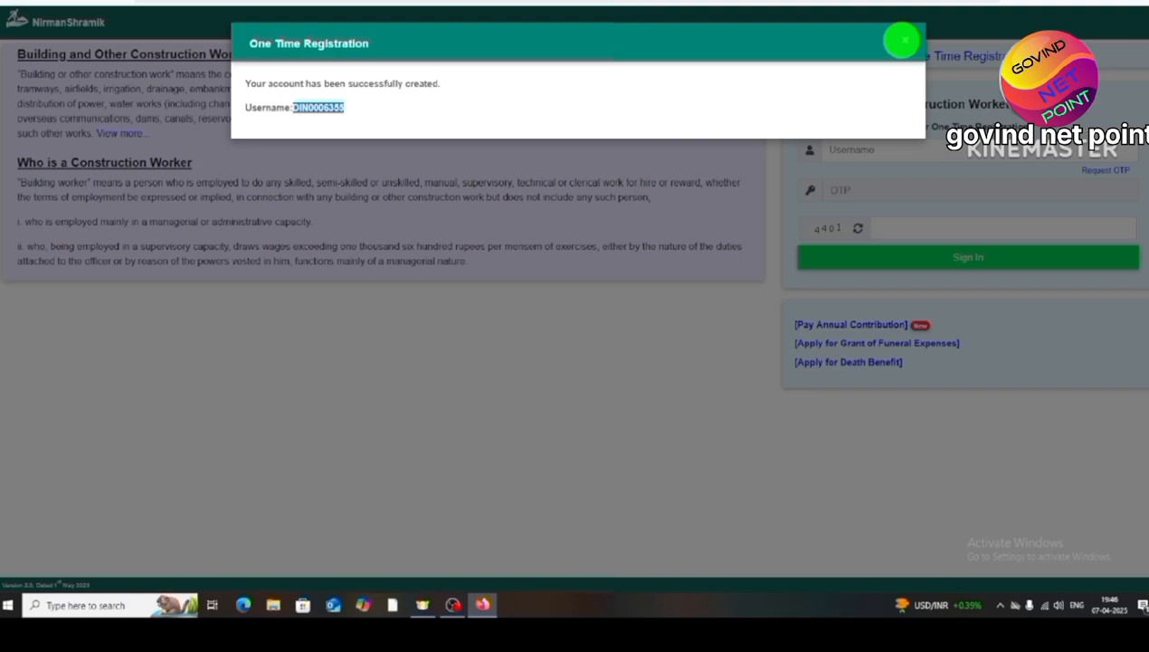
{"action": "left_click", "coordinate": [902, 40]}
{"action": "left_click", "coordinate": [813, 150]}
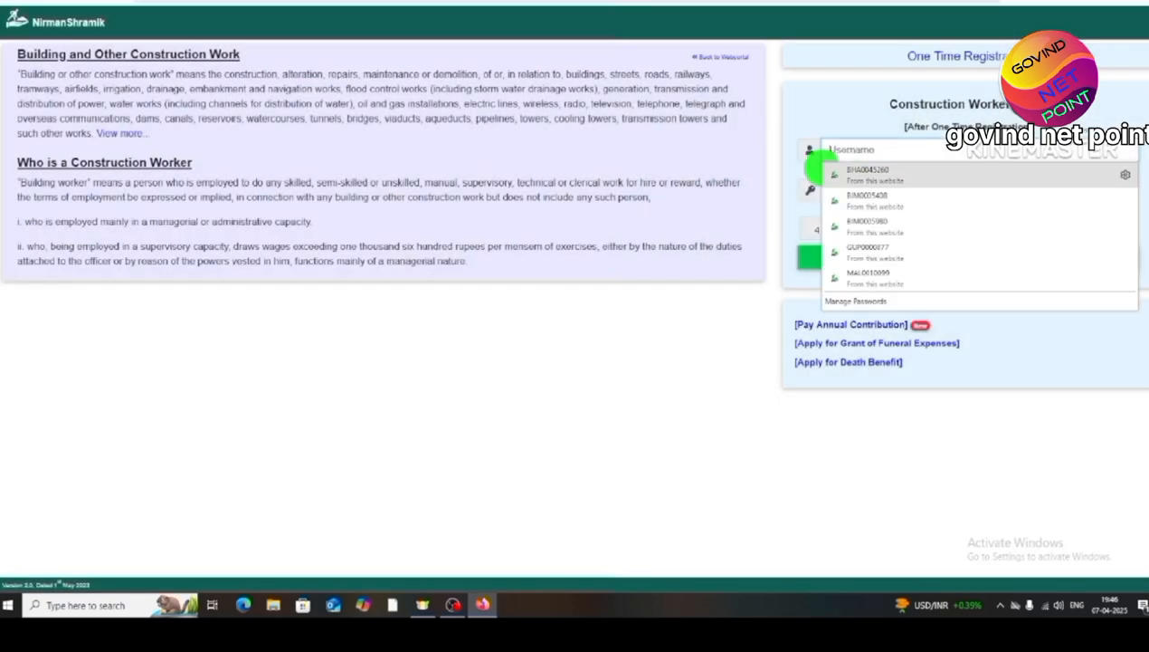
{"action": "key", "text": "ctrl+v"}
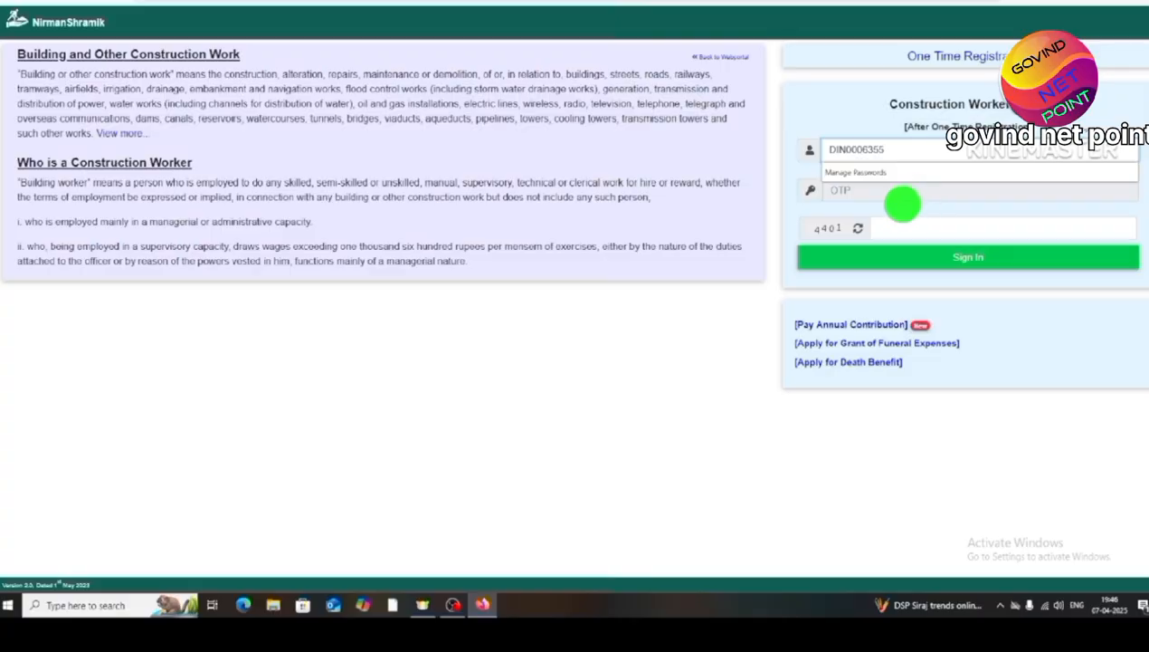
{"action": "left_click", "coordinate": [769, 163]}
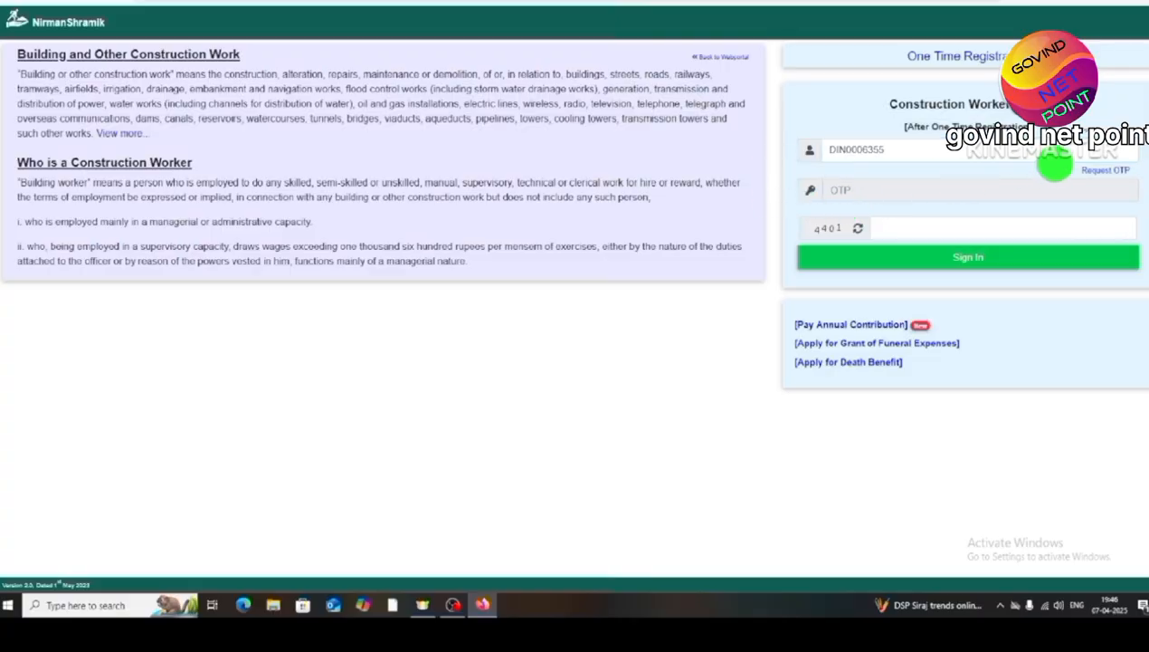
Request a login OTP, enter the OTP and captcha, and sign in
{"action": "left_click", "coordinate": [1090, 169]}
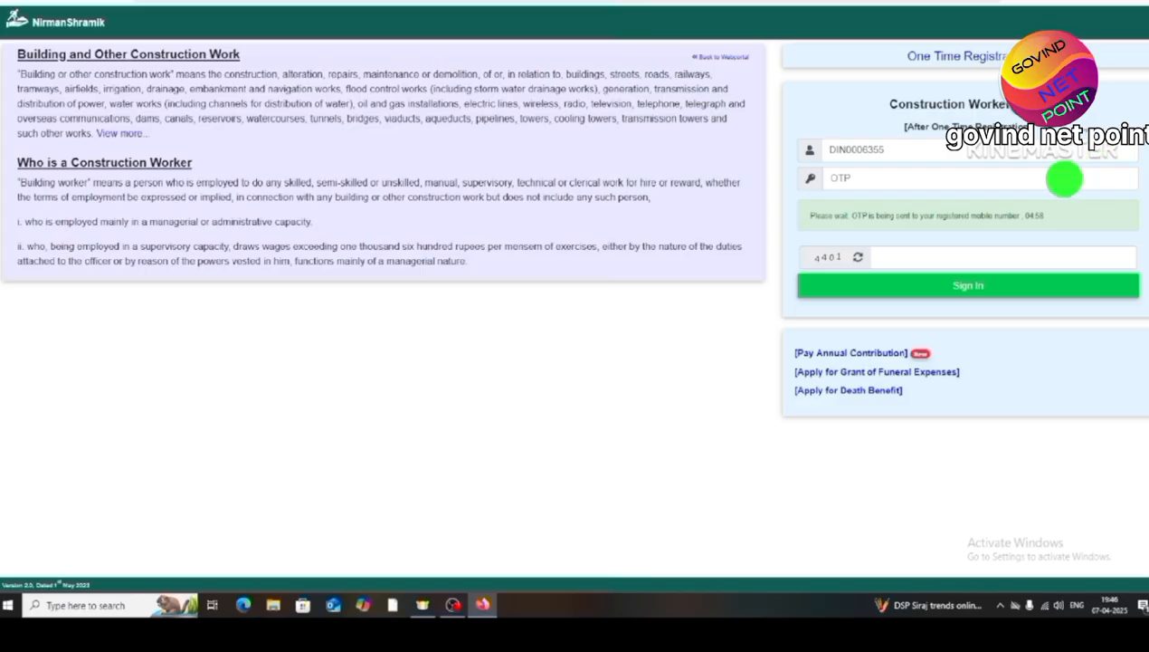
{"action": "left_click", "coordinate": [987, 180]}
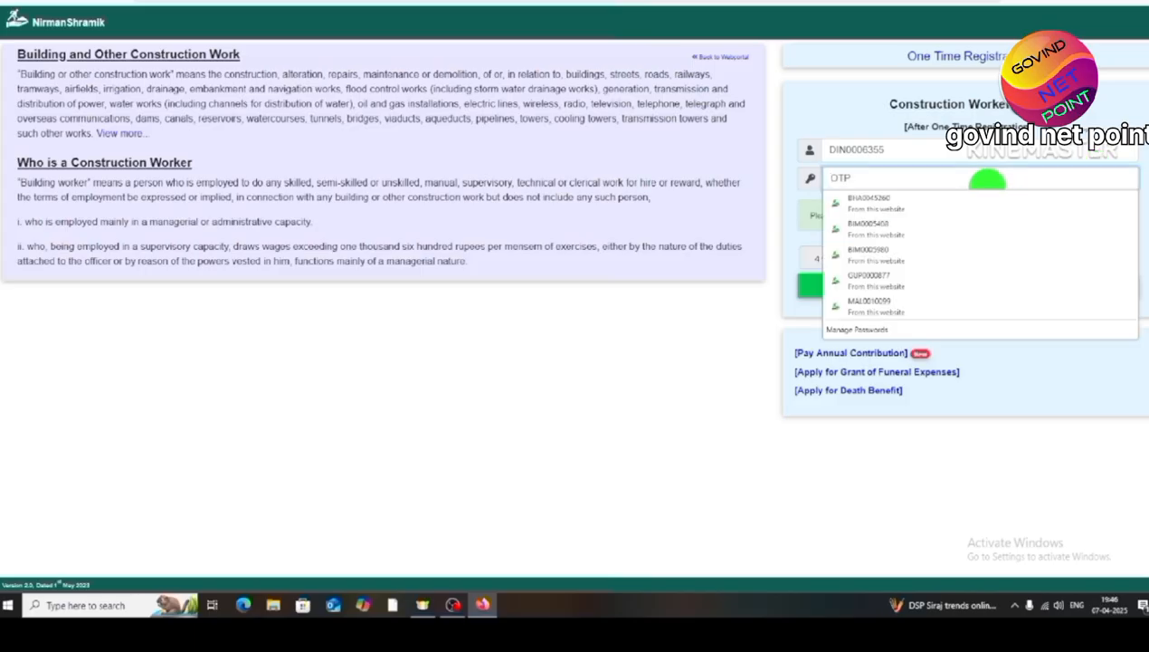
{"action": "type", "text": "1"}
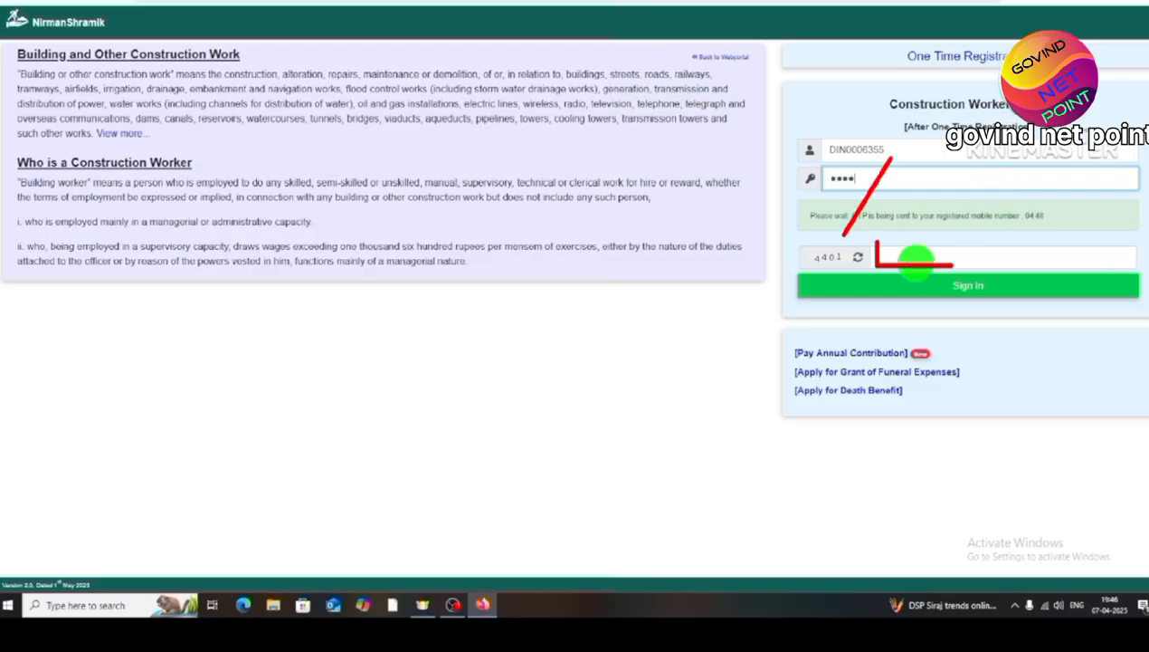
{"action": "left_click", "coordinate": [952, 257]}
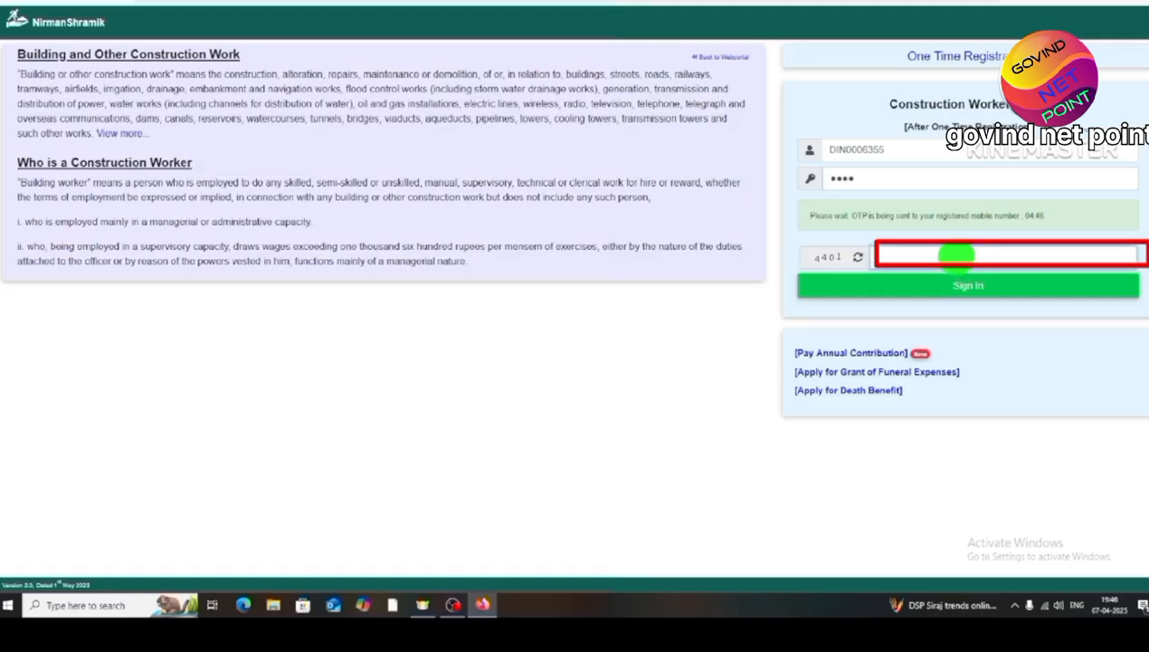
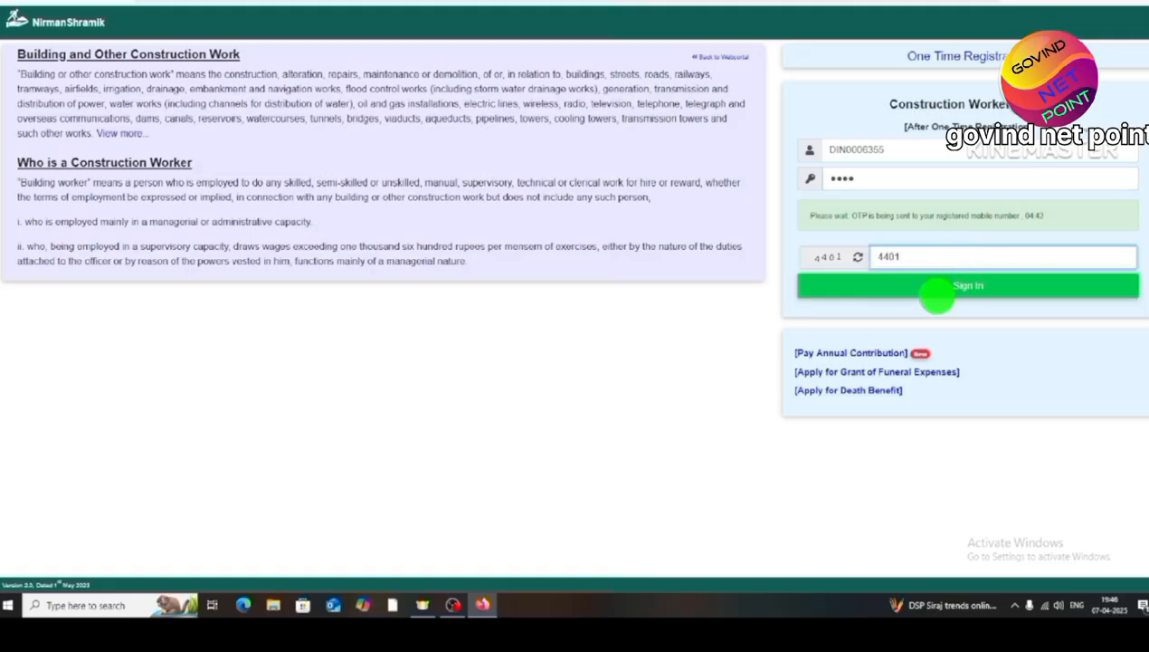
{"action": "left_click", "coordinate": [948, 287]}
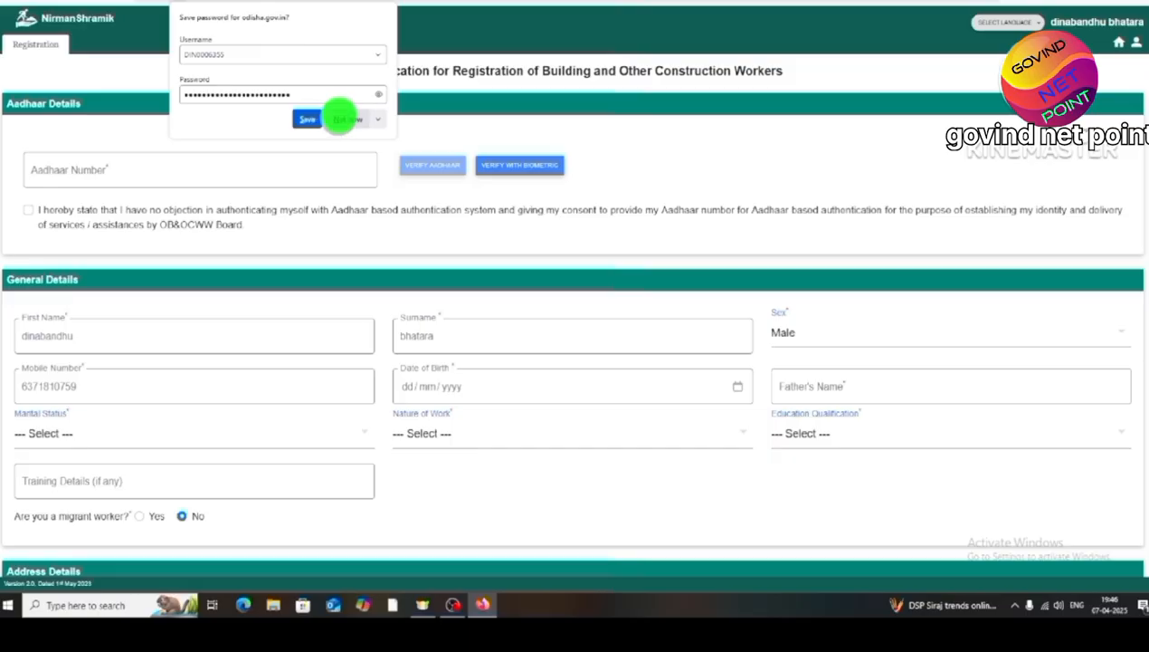
Save the login in the browser and enter the worker's Aadhaar number for verification
{"action": "left_click", "coordinate": [309, 119]}
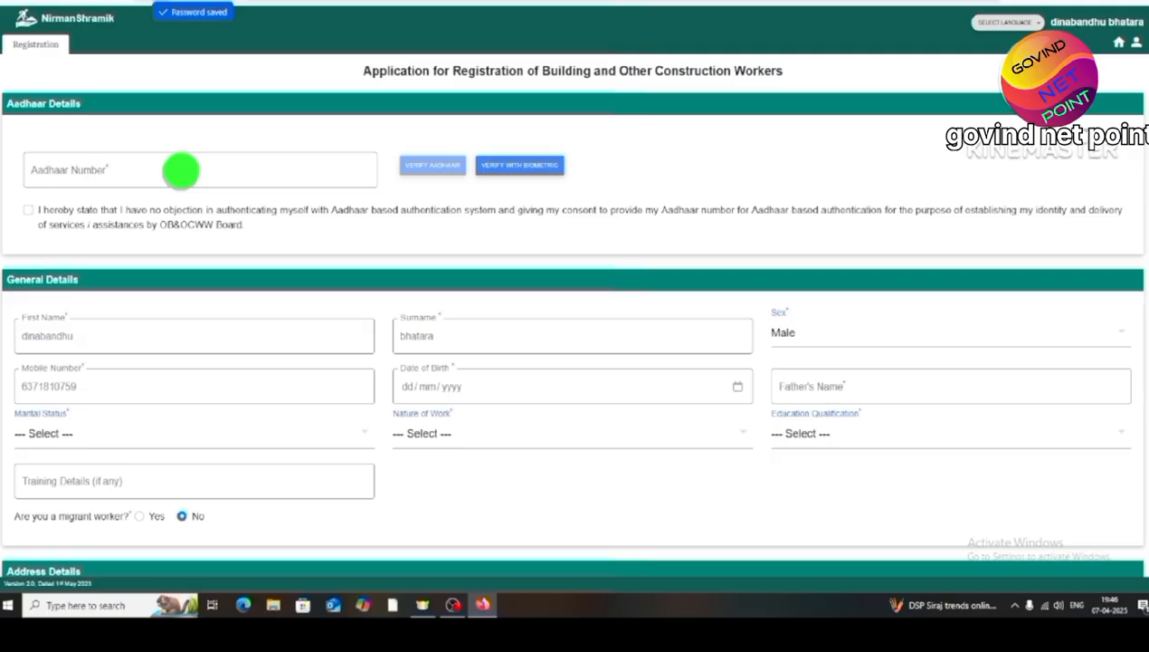
{"action": "left_click", "coordinate": [181, 170]}
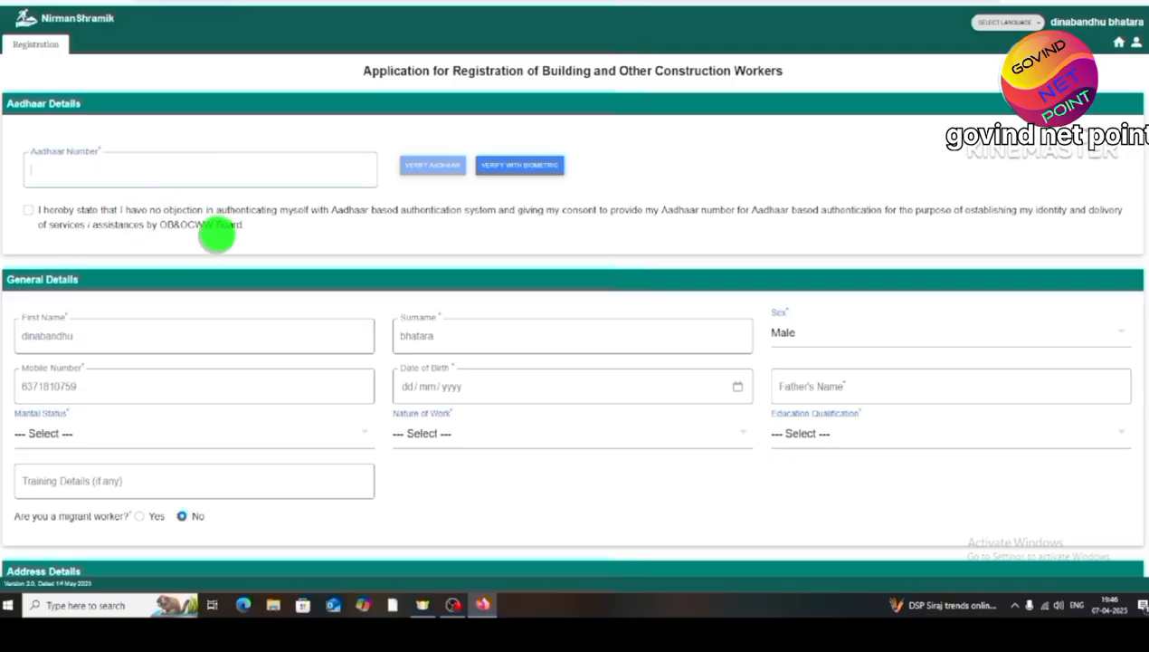
{"action": "type", "text": "41"}
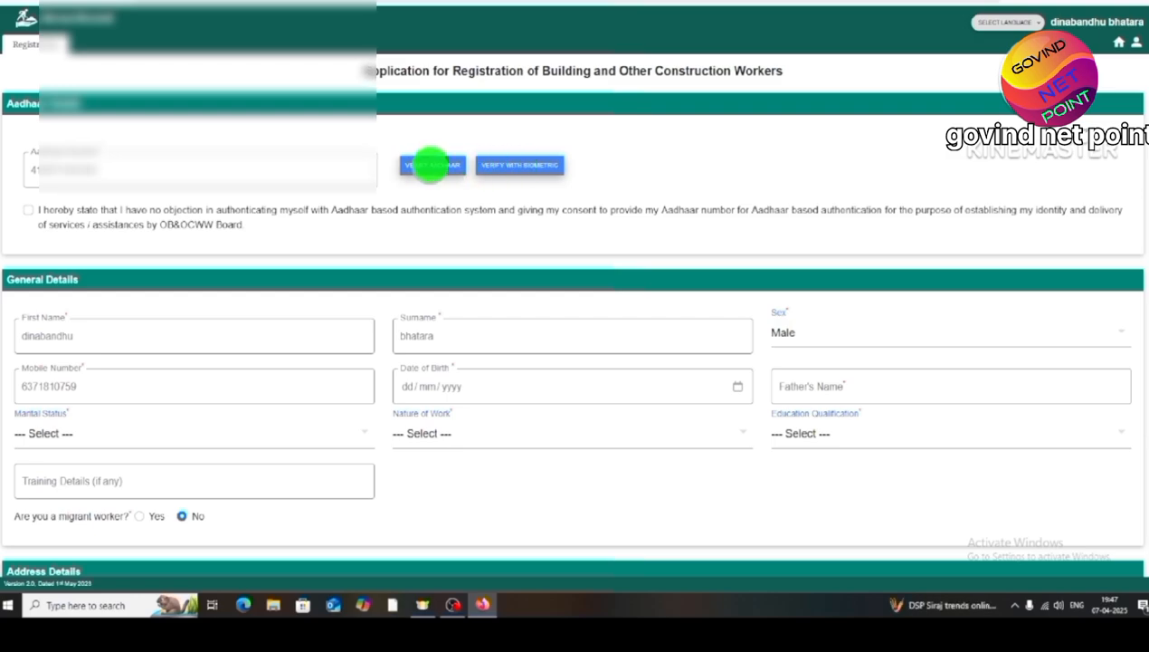
{"action": "left_click", "coordinate": [430, 164]}
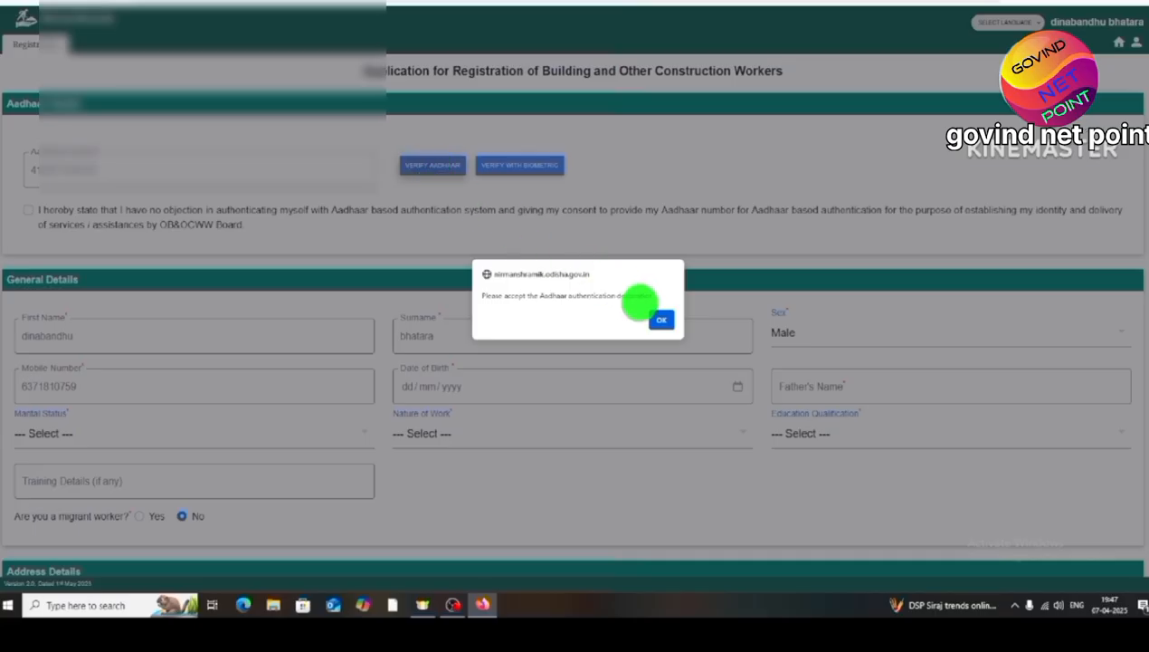
{"action": "left_click", "coordinate": [659, 319]}
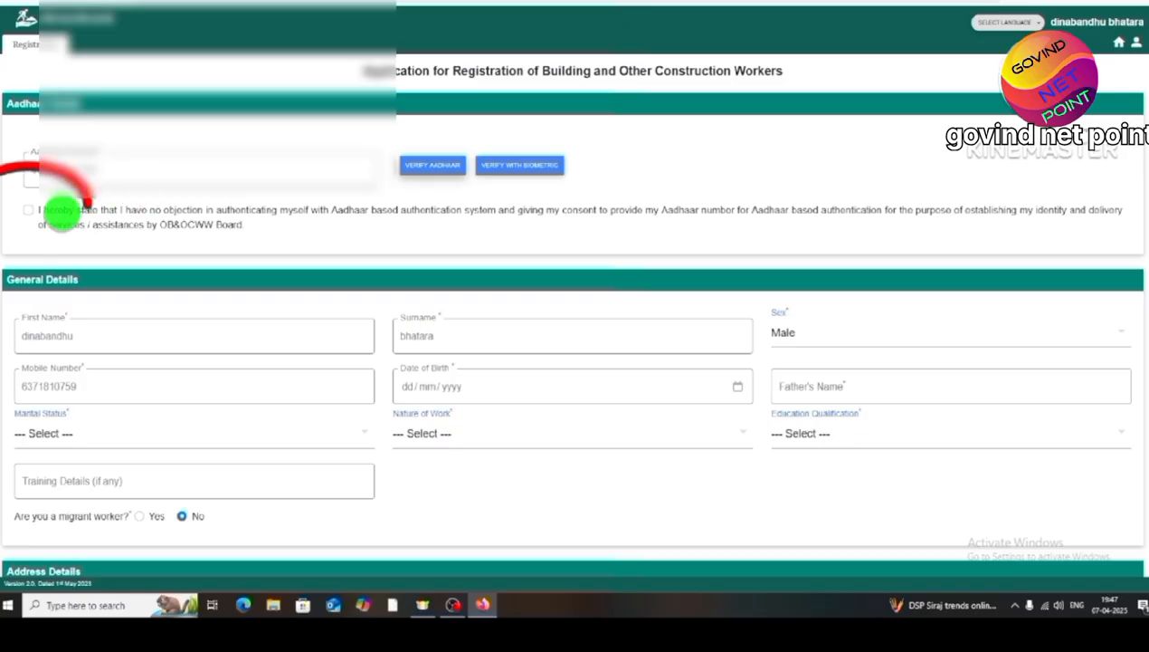
Accept the Aadhaar declaration, verify by OTP, and agree to update the name to match Aadhaar
{"action": "left_click", "coordinate": [29, 209]}
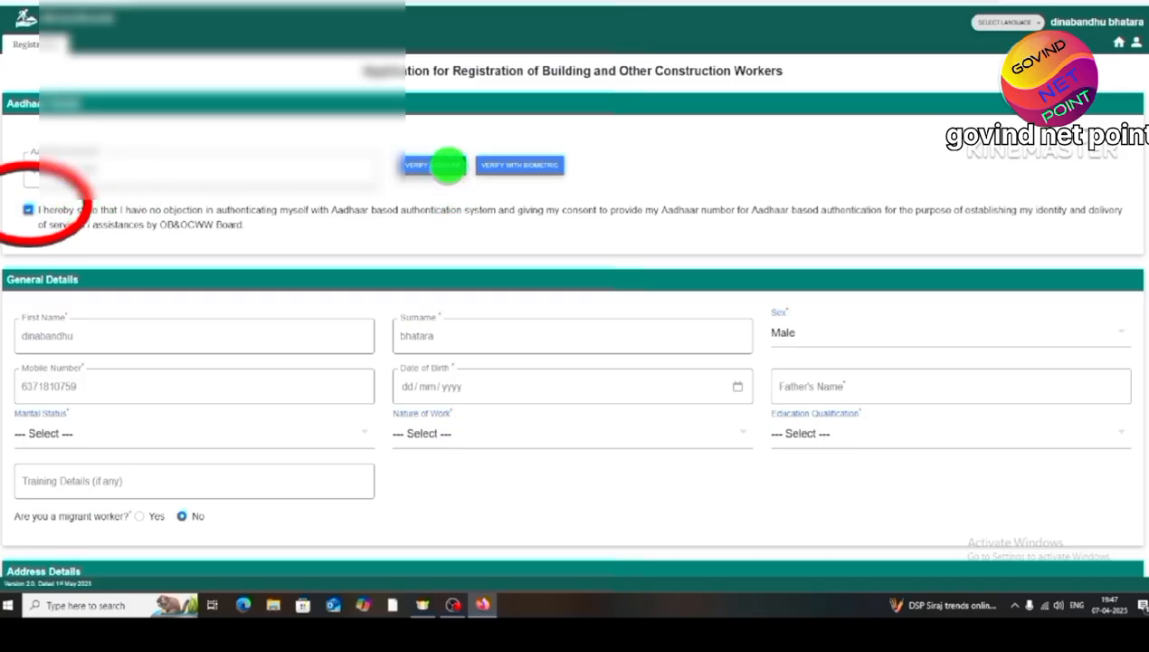
{"action": "left_click", "coordinate": [450, 165]}
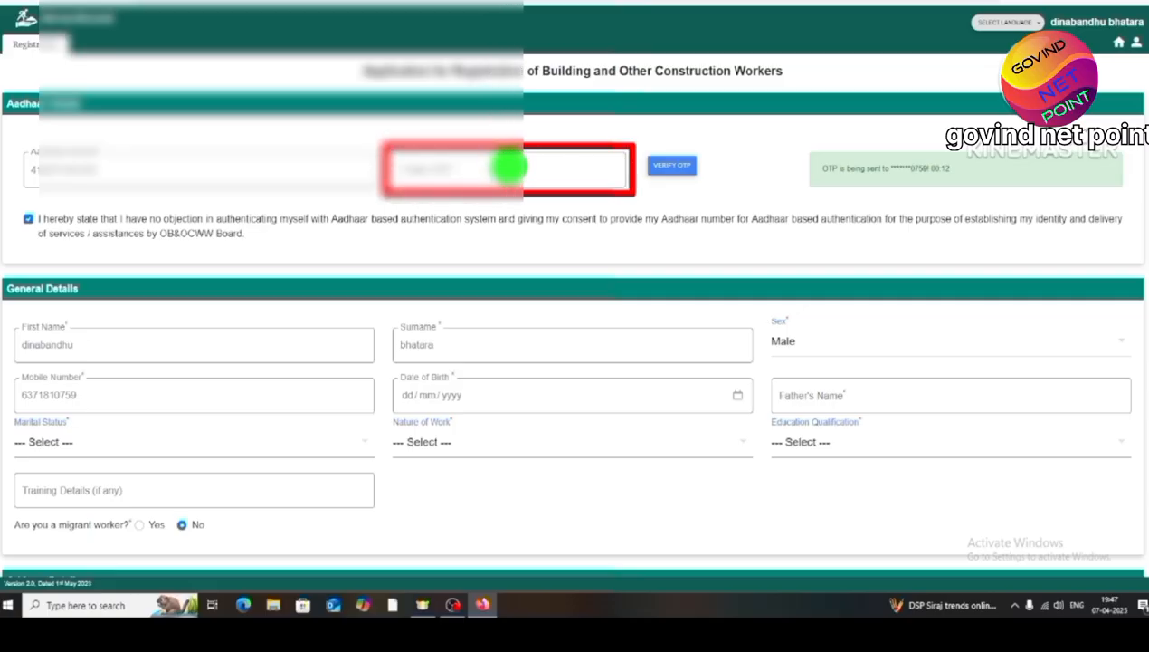
{"action": "left_click", "coordinate": [511, 162]}
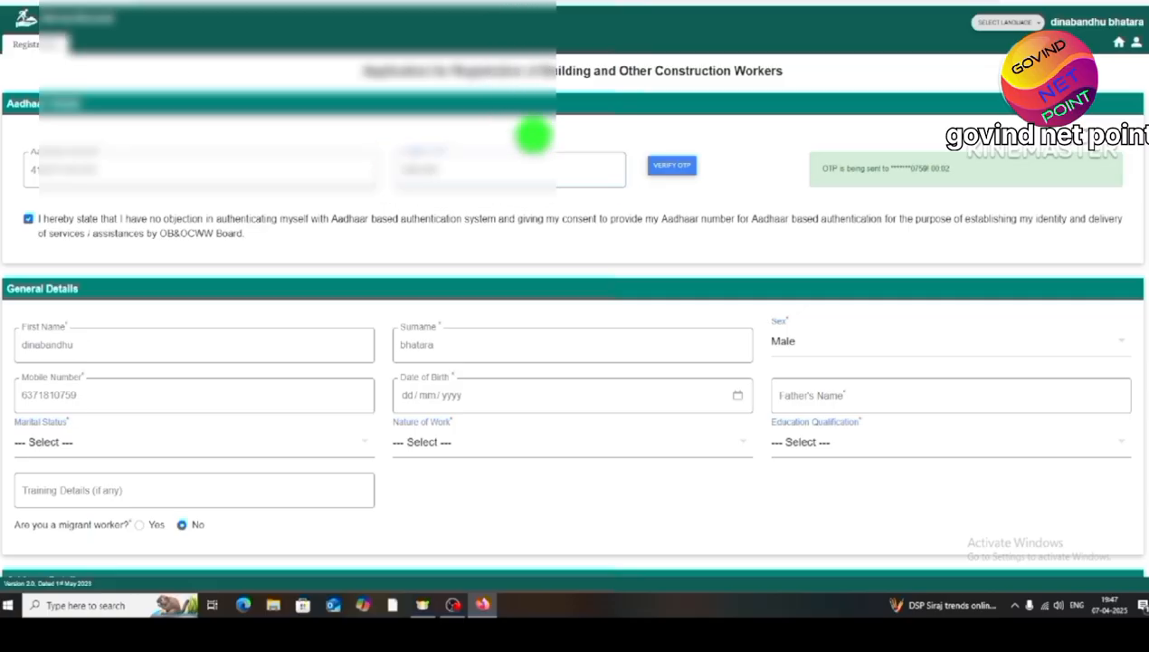
{"action": "left_click", "coordinate": [665, 166]}
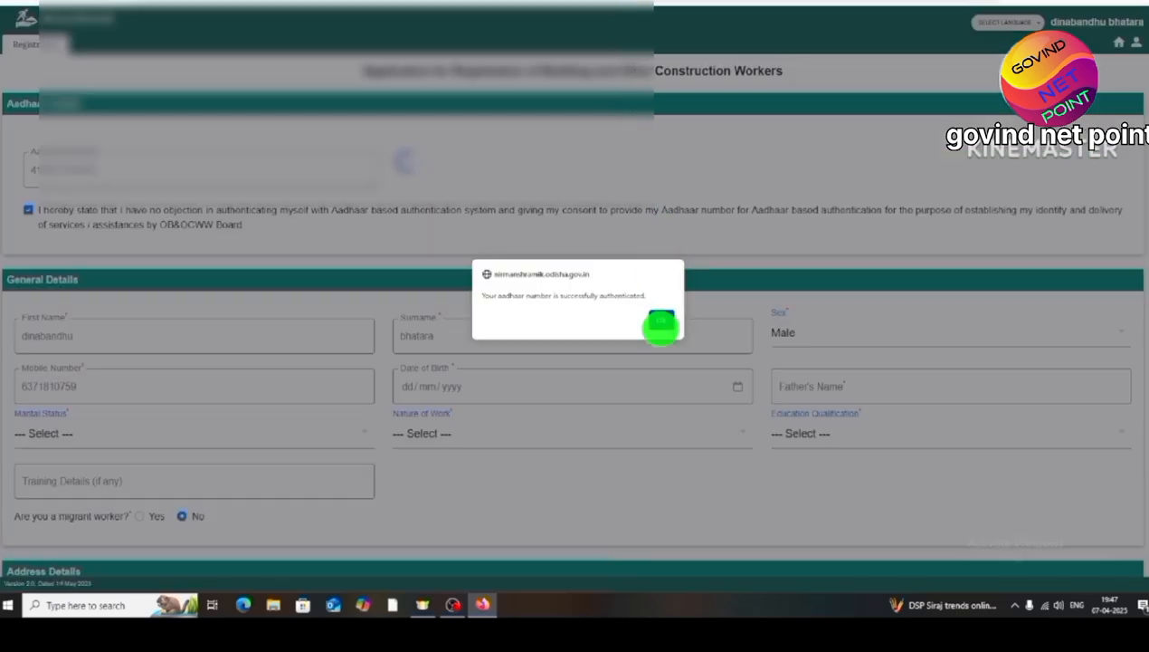
{"action": "left_click", "coordinate": [662, 320]}
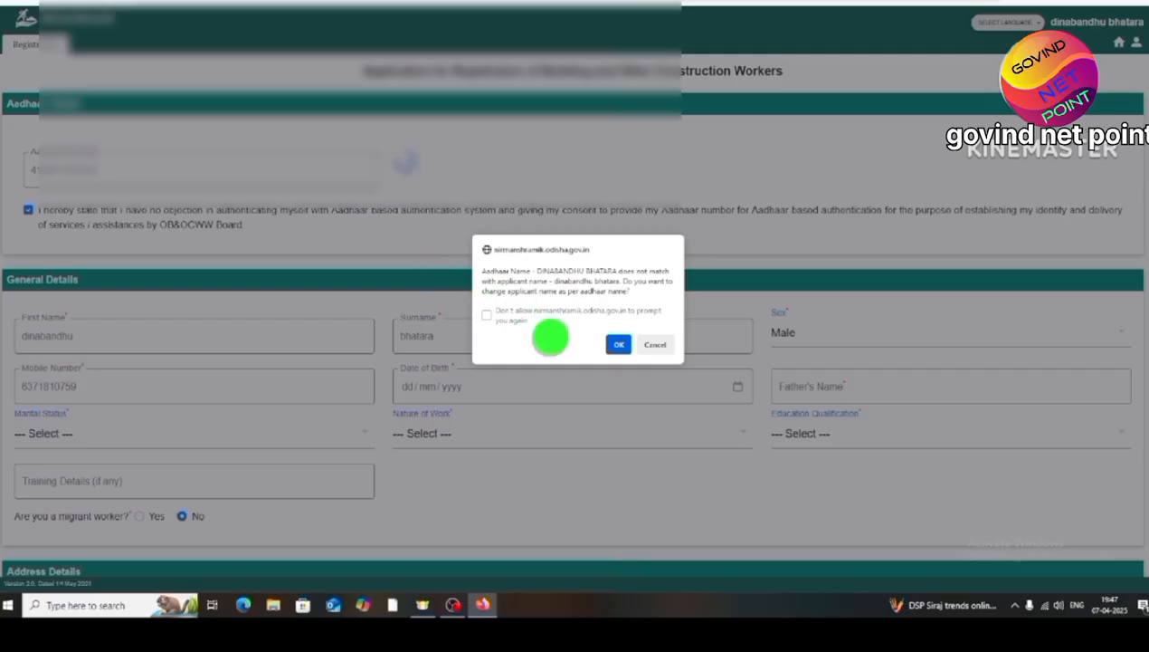
{"action": "left_click", "coordinate": [619, 344]}
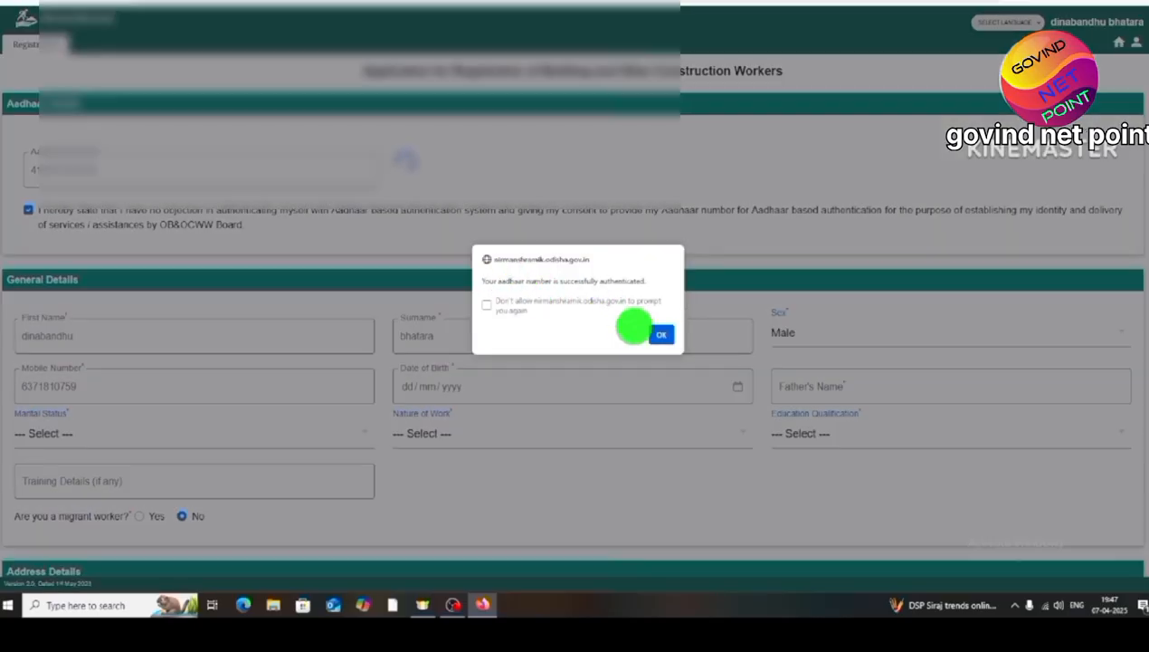
{"action": "left_click", "coordinate": [665, 335]}
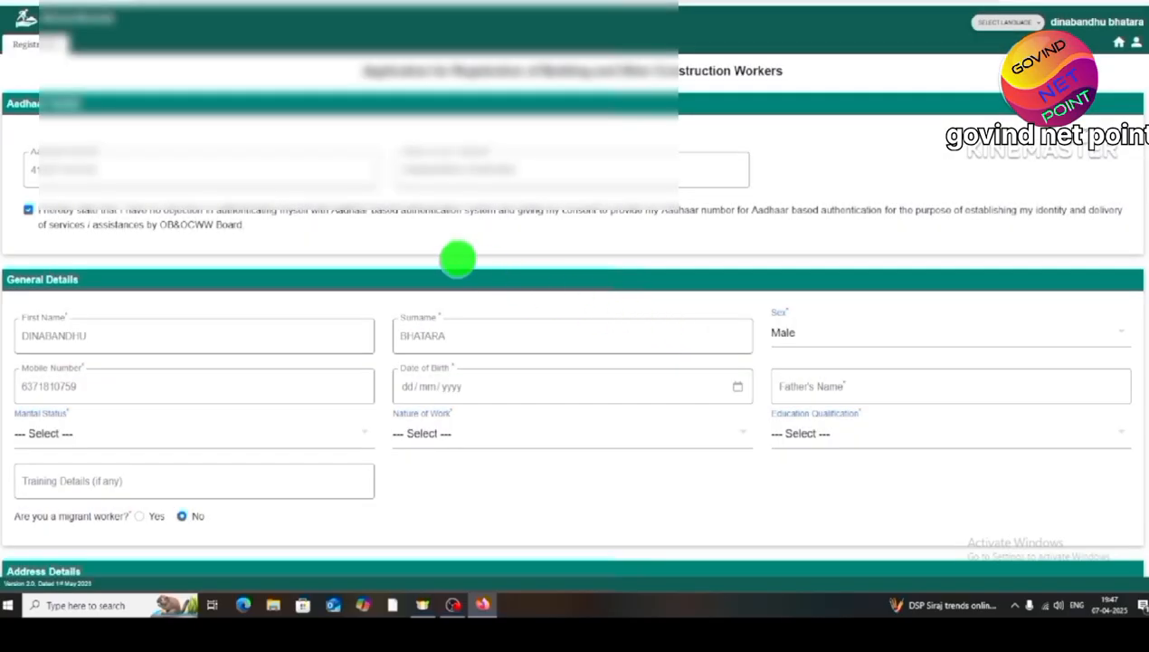
Set the date of birth, father's name, marital status Married and the spouse's name
{"action": "scroll", "coordinate": [271, 194], "scroll_direction": "down", "scroll_amount": 1}
{"action": "scroll", "coordinate": [249, 196], "scroll_direction": "down", "scroll_amount": 2}
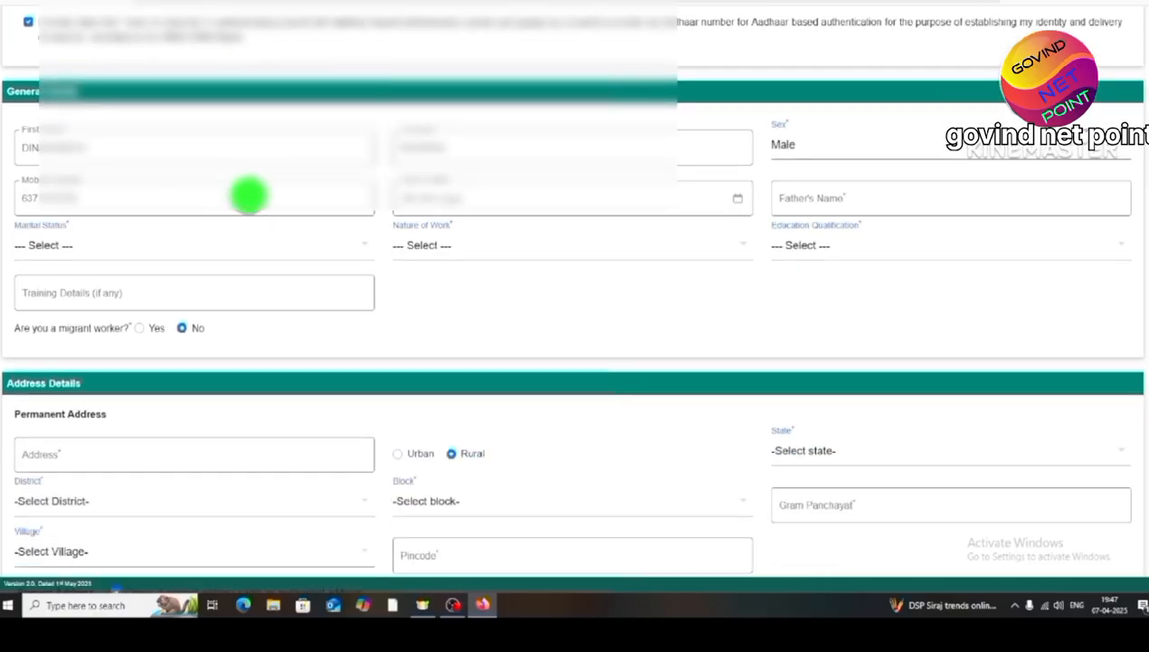
{"action": "scroll", "coordinate": [185, 140], "scroll_direction": "up", "scroll_amount": 2}
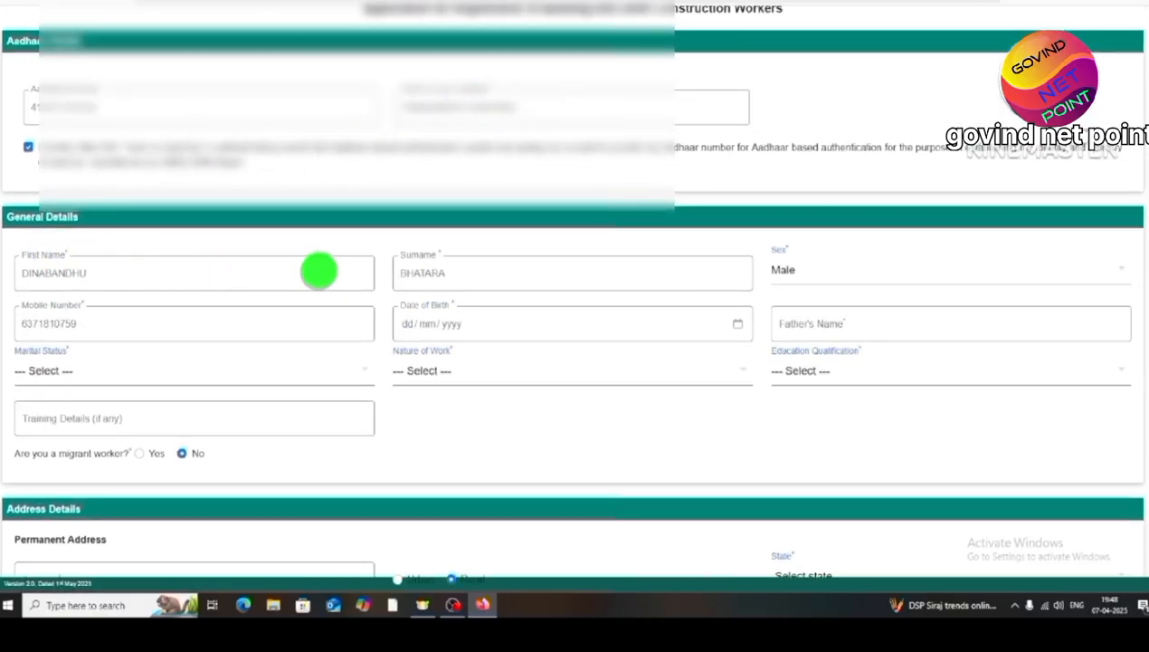
{"action": "scroll", "coordinate": [544, 281], "scroll_direction": "down", "scroll_amount": 2}
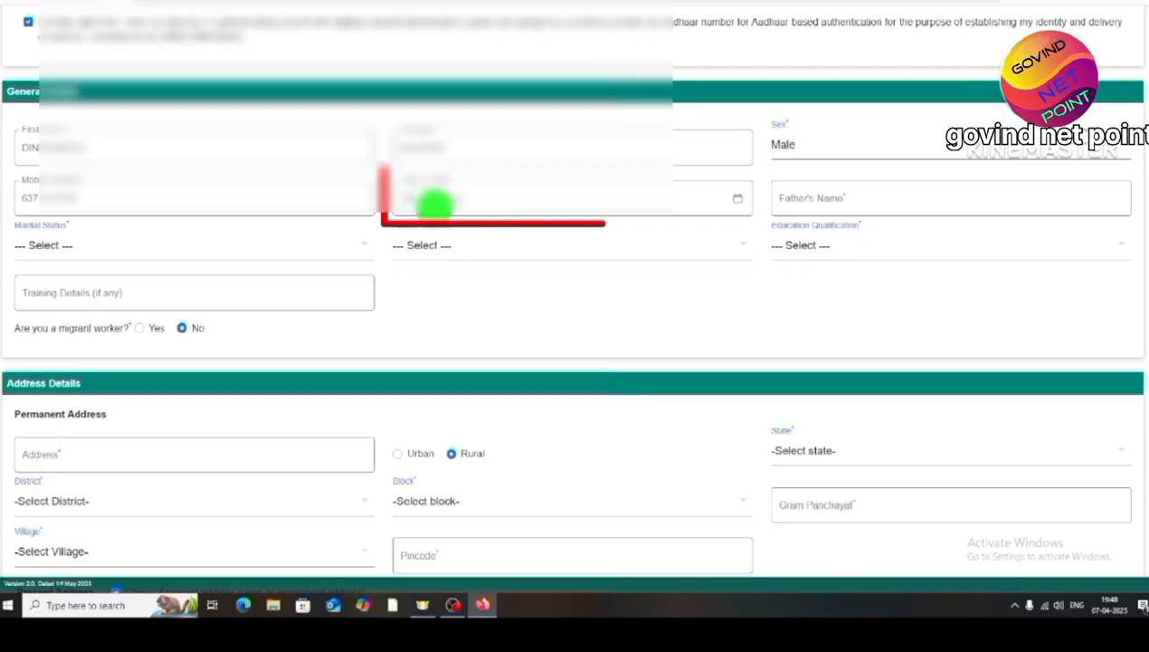
{"action": "left_click", "coordinate": [453, 195]}
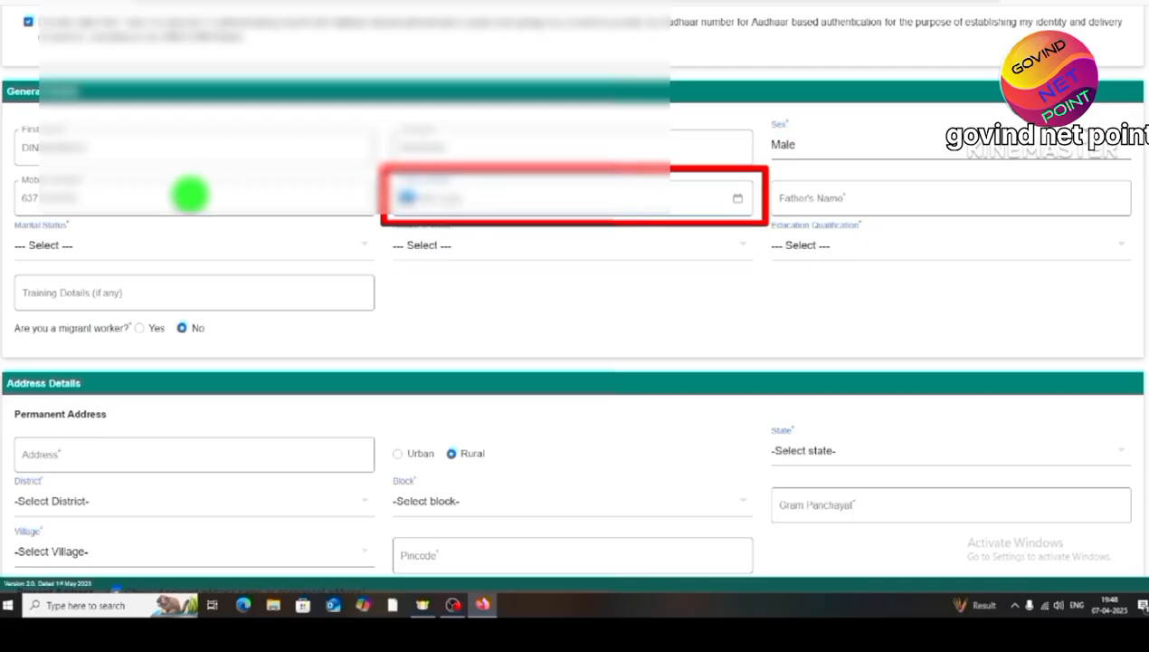
{"action": "left_click", "coordinate": [829, 198]}
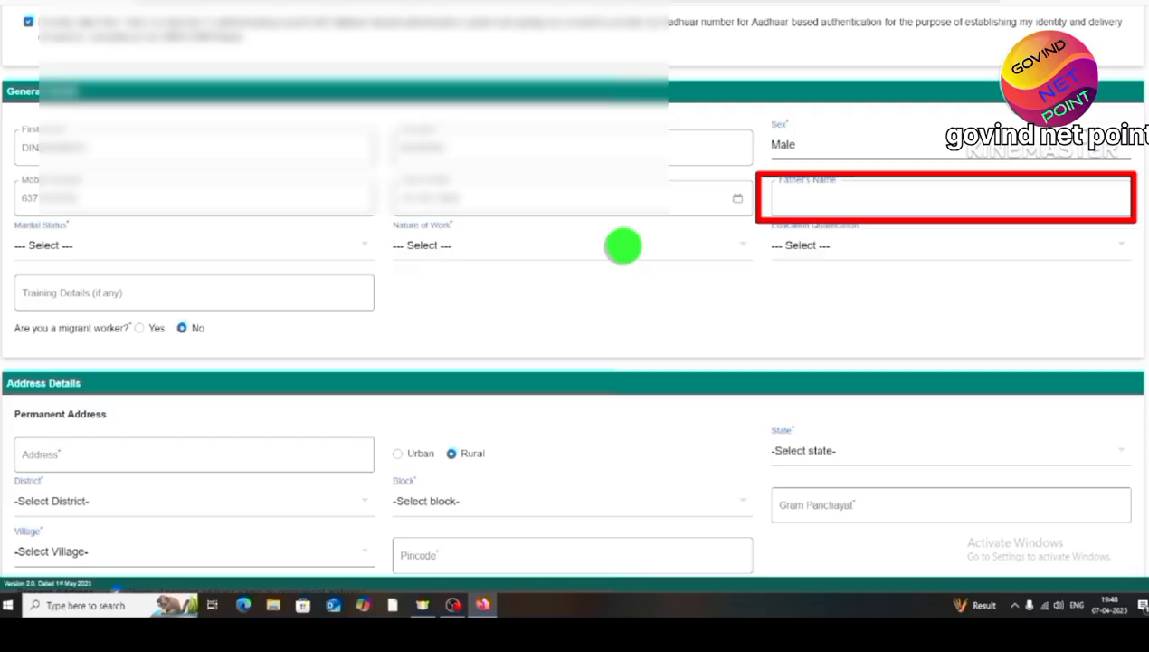
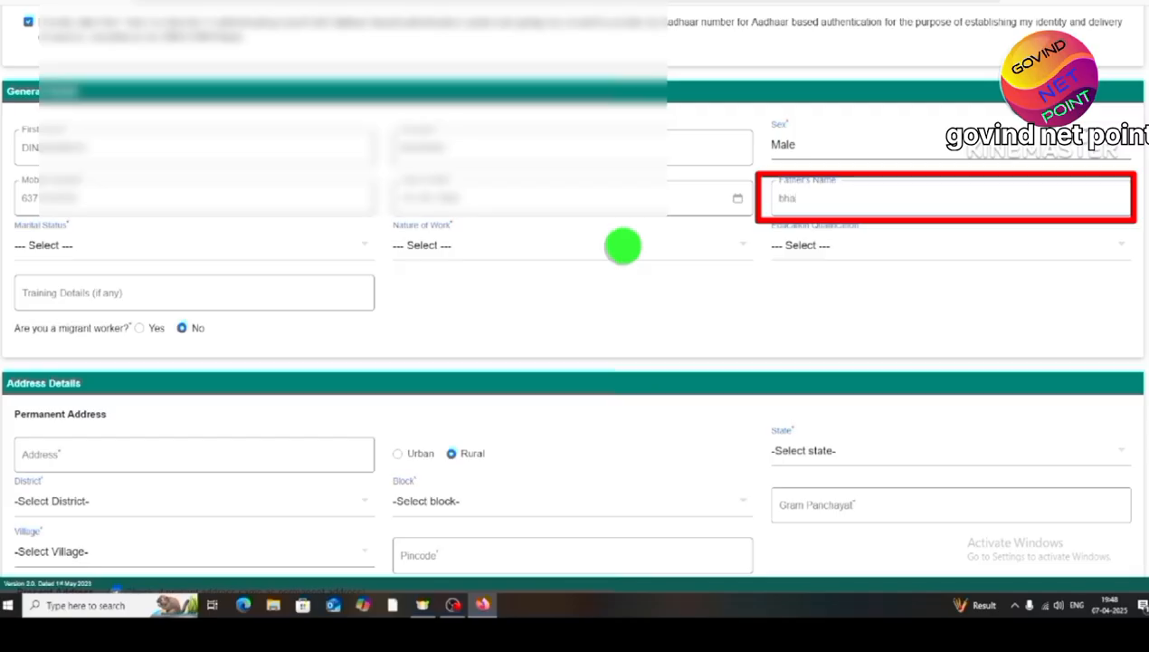
{"action": "left_click", "coordinate": [267, 244]}
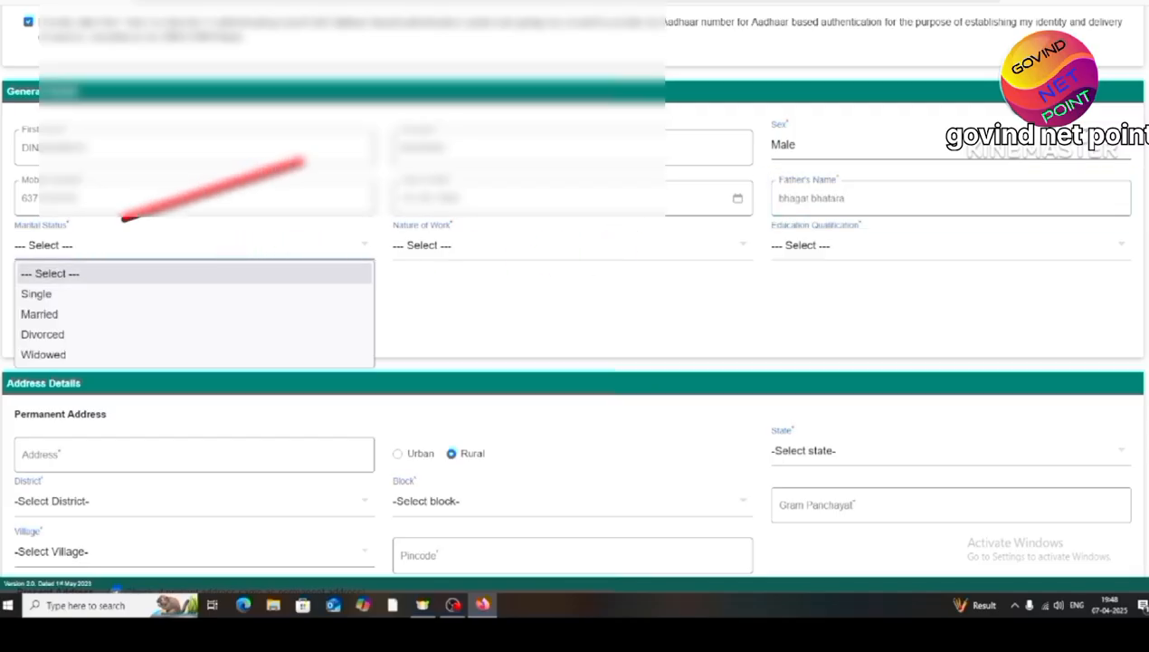
{"action": "left_click", "coordinate": [207, 313]}
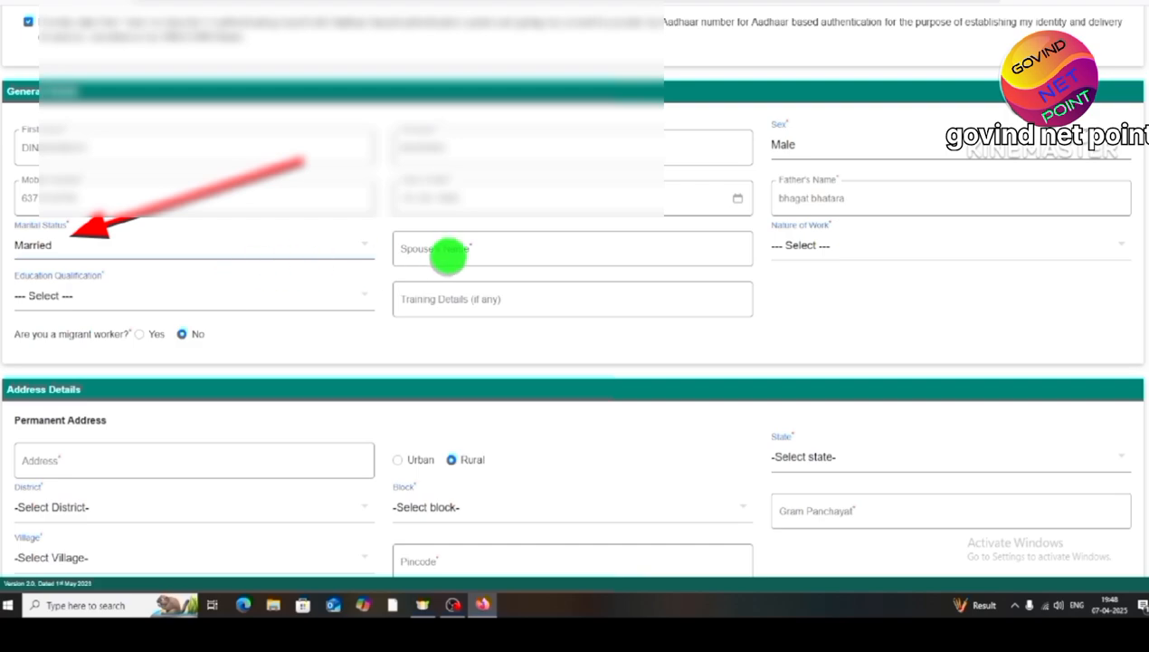
{"action": "left_click", "coordinate": [452, 253]}
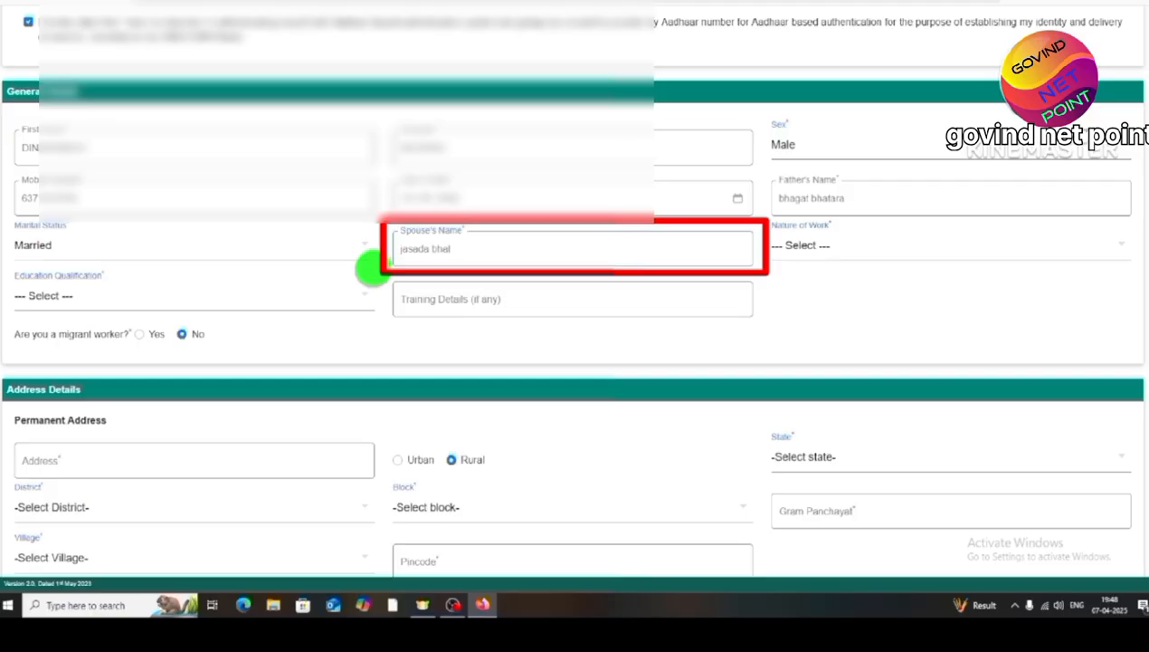
{"action": "type", "text": "arai"}
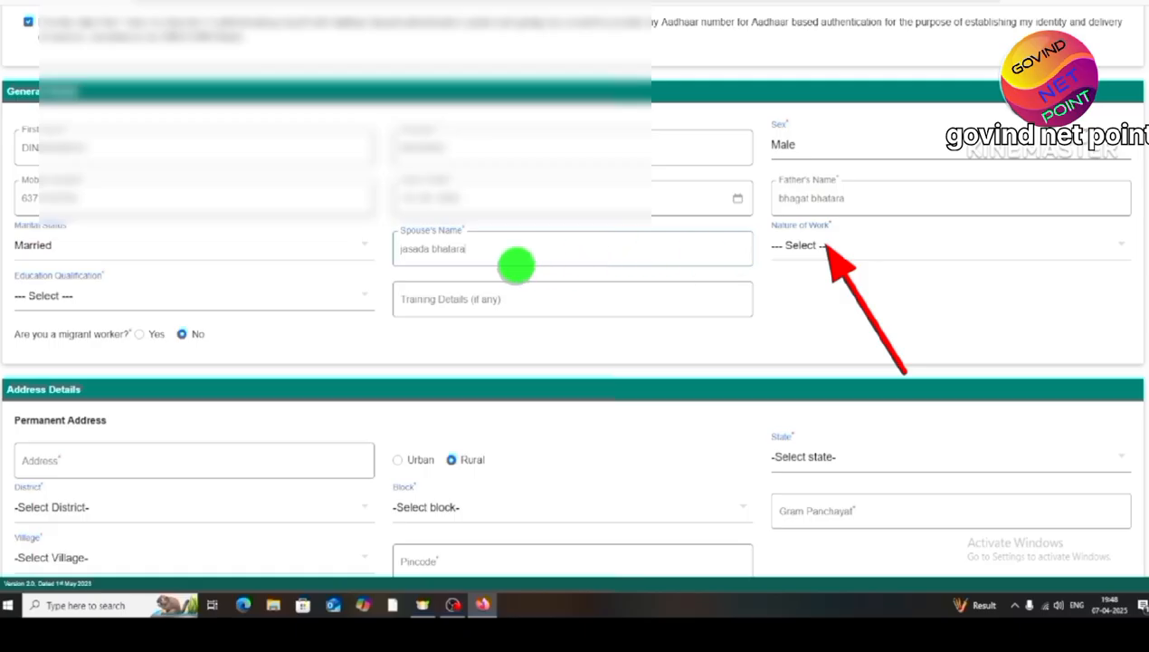
Set nature of work to Helper to Mason(Mistri) and education to Below 5th class
{"action": "left_click", "coordinate": [805, 245]}
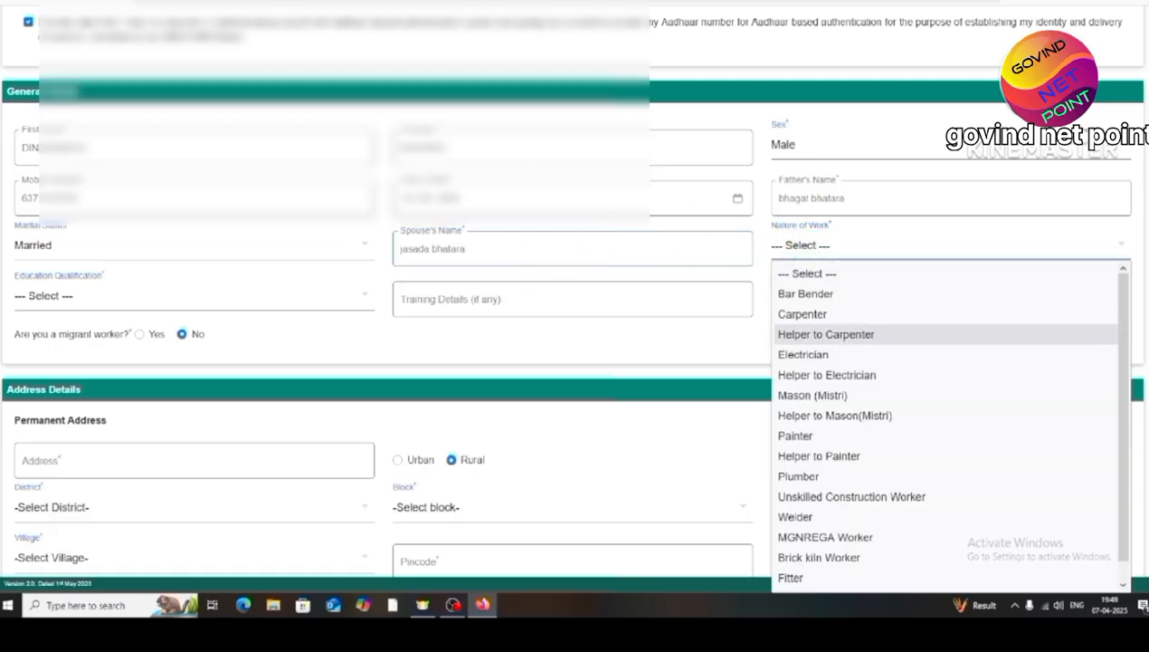
{"action": "scroll", "coordinate": [946, 426], "scroll_direction": "down", "scroll_amount": 1}
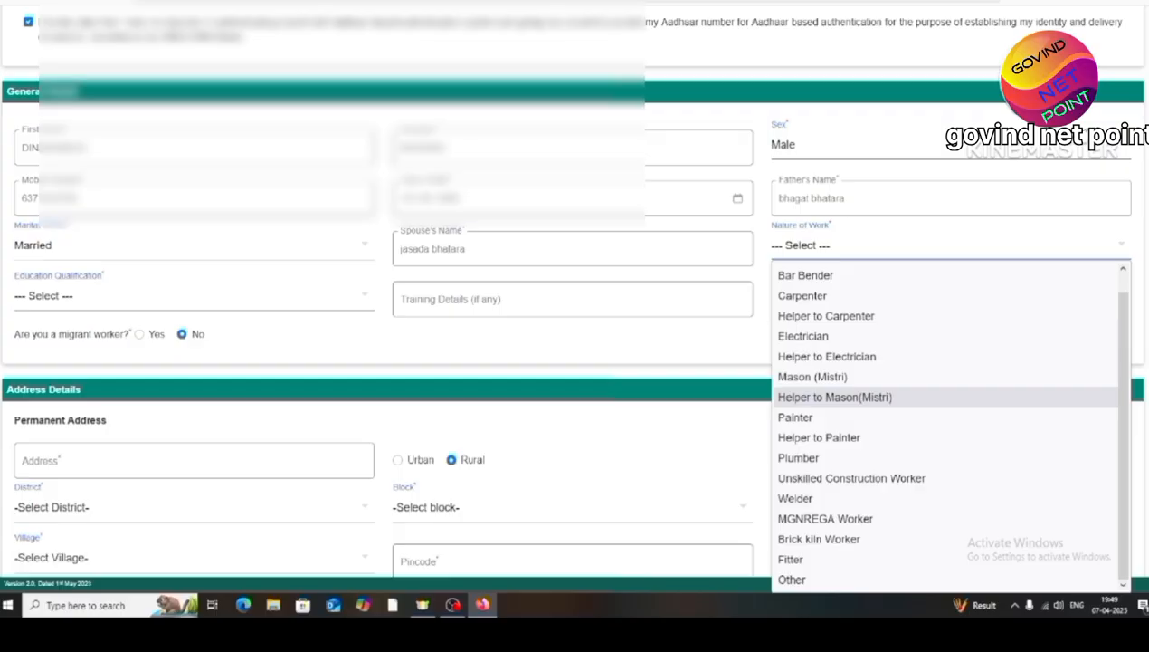
{"action": "left_click", "coordinate": [834, 397]}
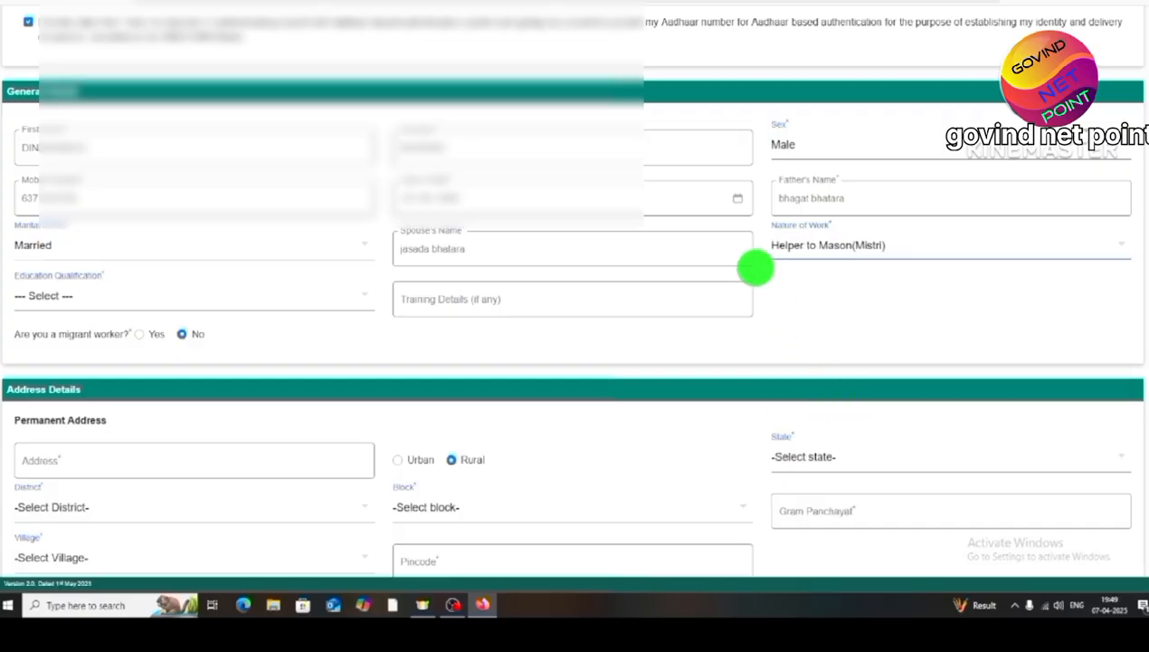
{"action": "scroll", "coordinate": [758, 263], "scroll_direction": "down", "scroll_amount": 1}
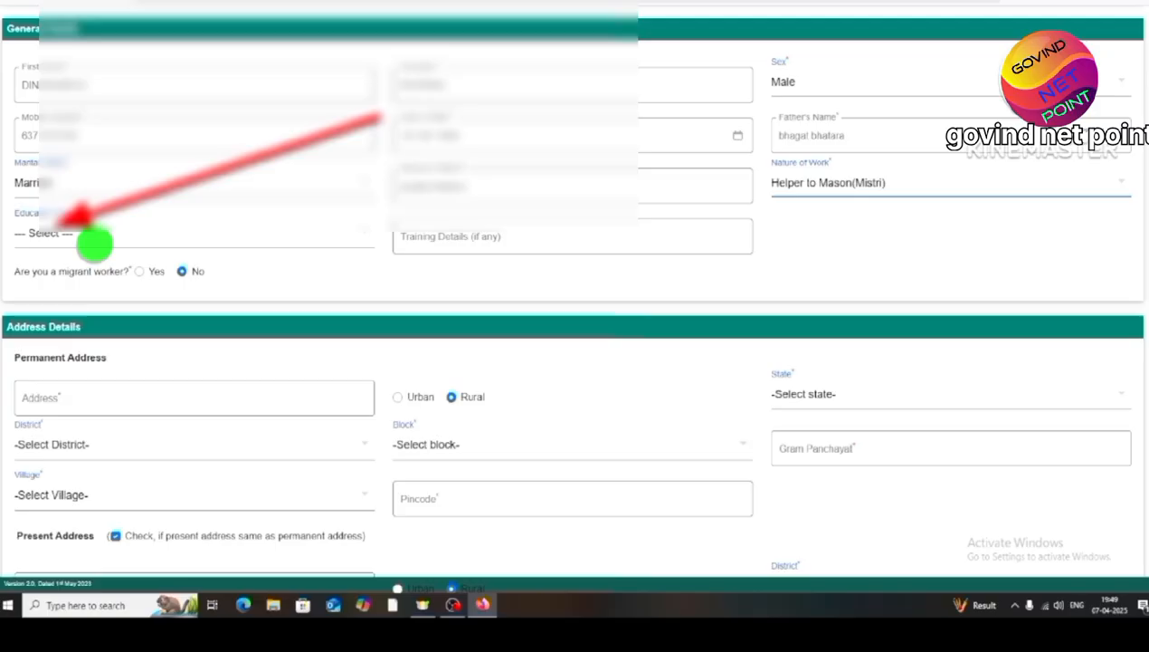
{"action": "left_click", "coordinate": [94, 237]}
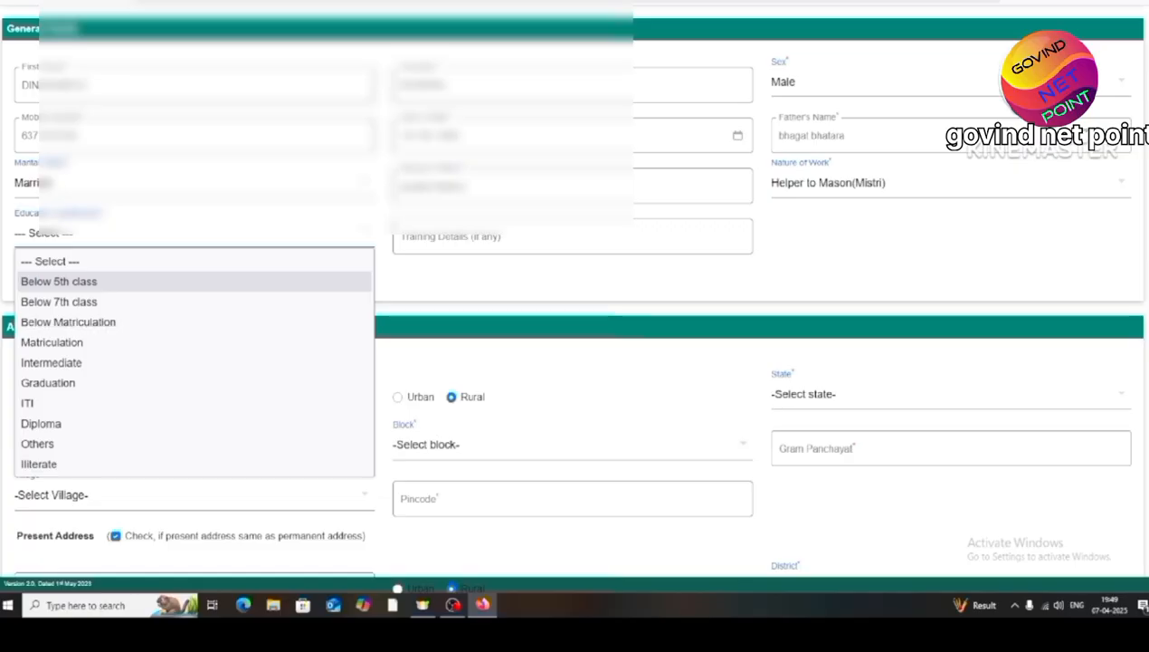
{"action": "left_click", "coordinate": [58, 282]}
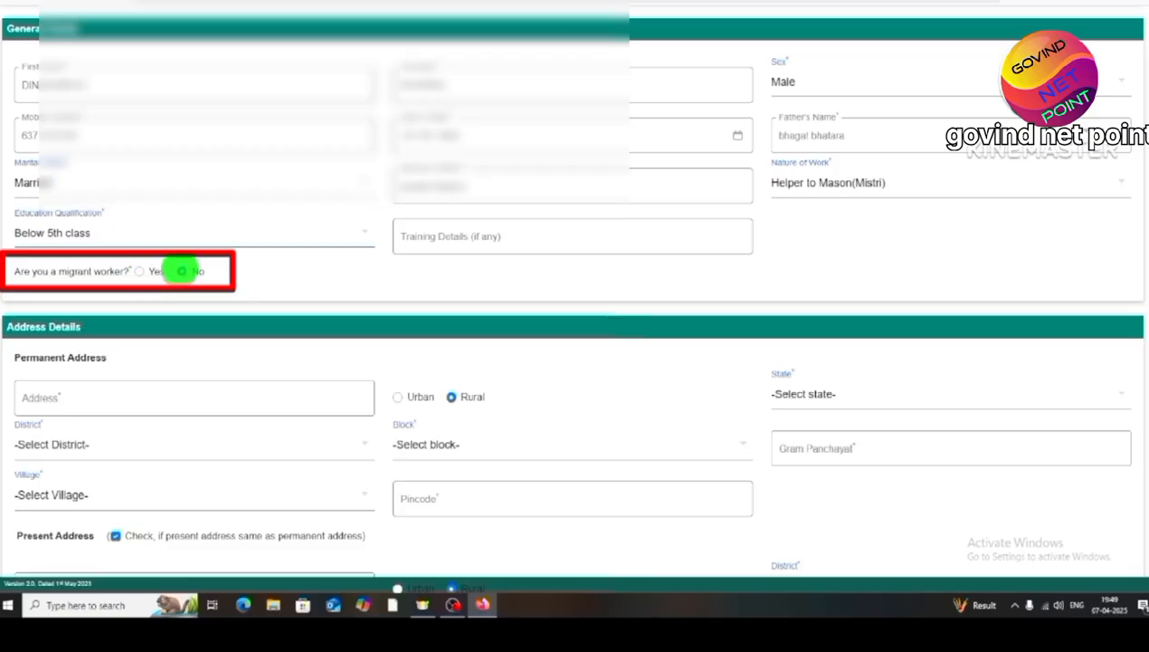
Enter the permanent address line and set the state to ODISHA
{"action": "scroll", "coordinate": [319, 285], "scroll_direction": "down", "scroll_amount": 2}
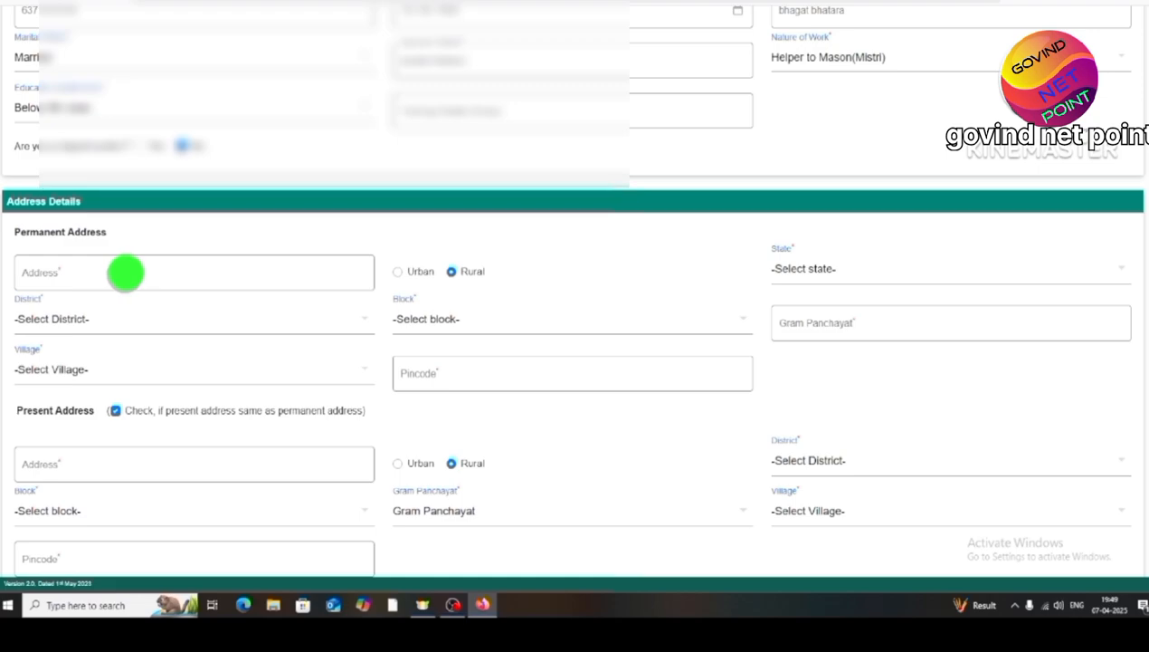
{"action": "left_click", "coordinate": [124, 273]}
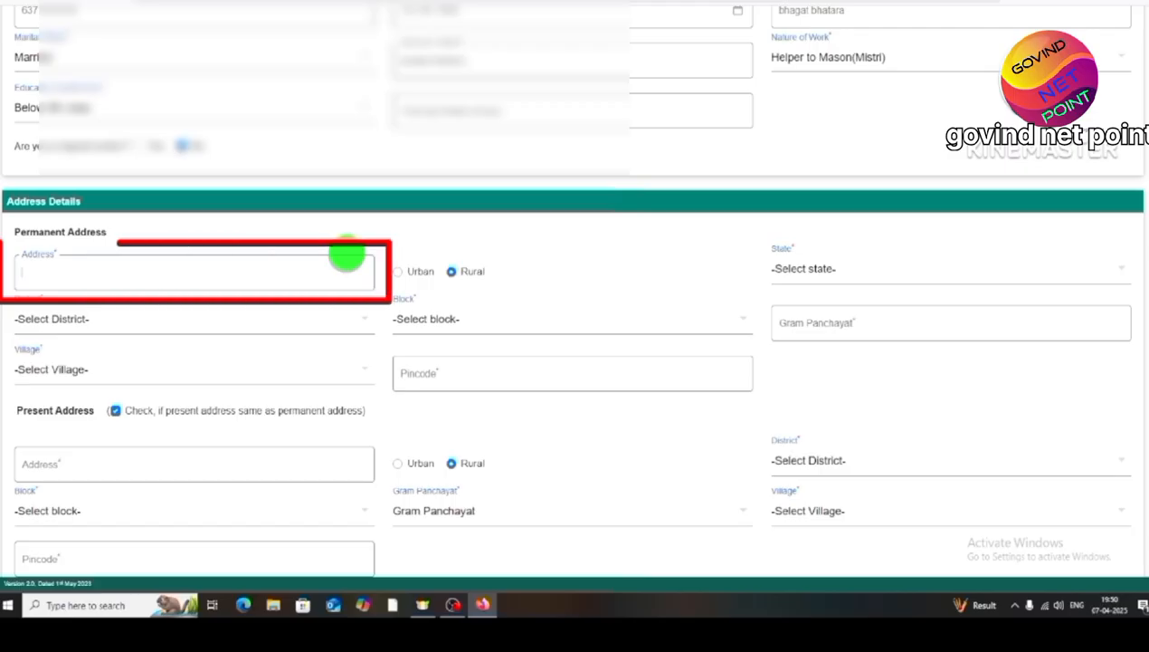
{"action": "type", "text": "shnahandi"}
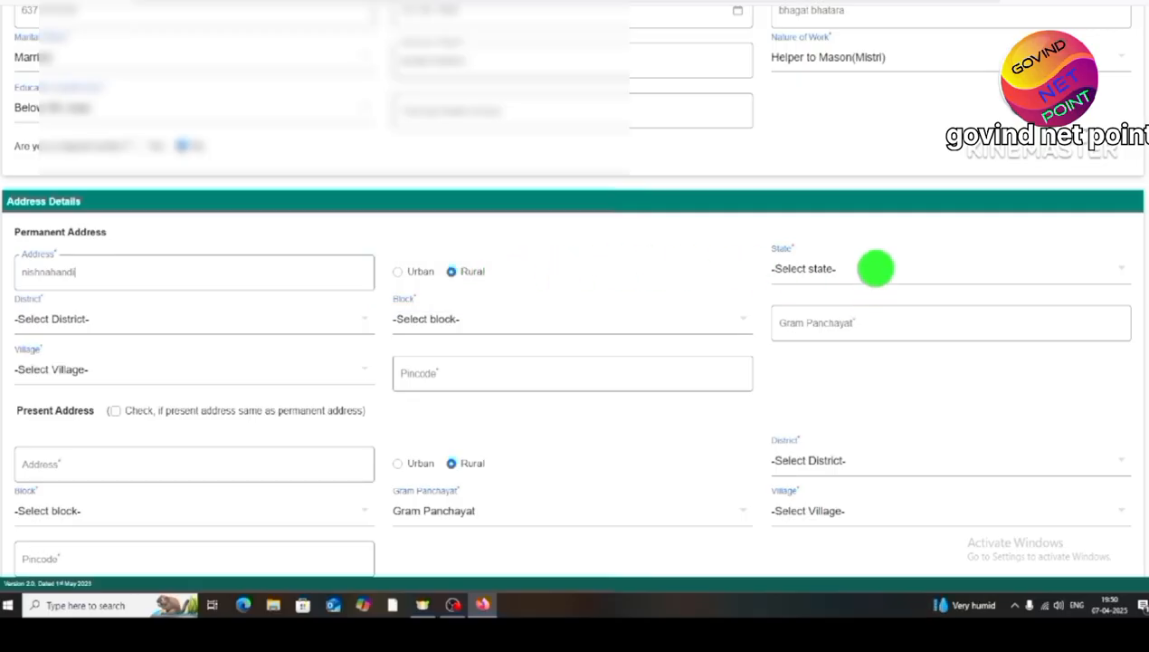
{"action": "left_click", "coordinate": [876, 268]}
{"action": "scroll", "coordinate": [950, 435], "scroll_direction": "down", "scroll_amount": 5}
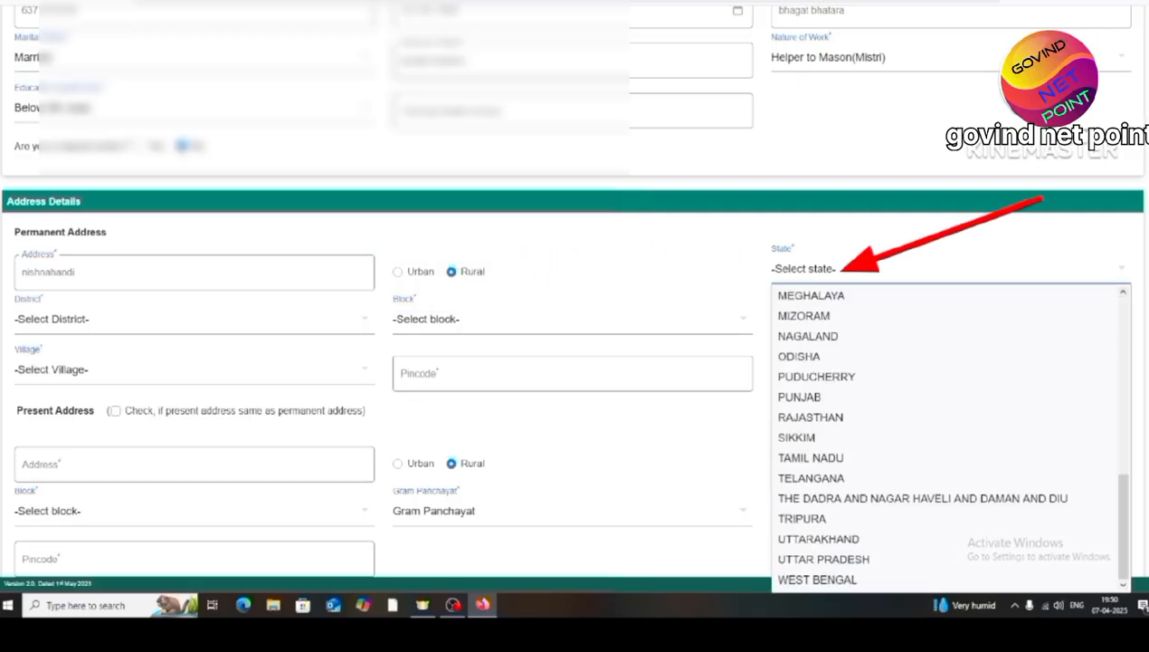
{"action": "left_click", "coordinate": [799, 355]}
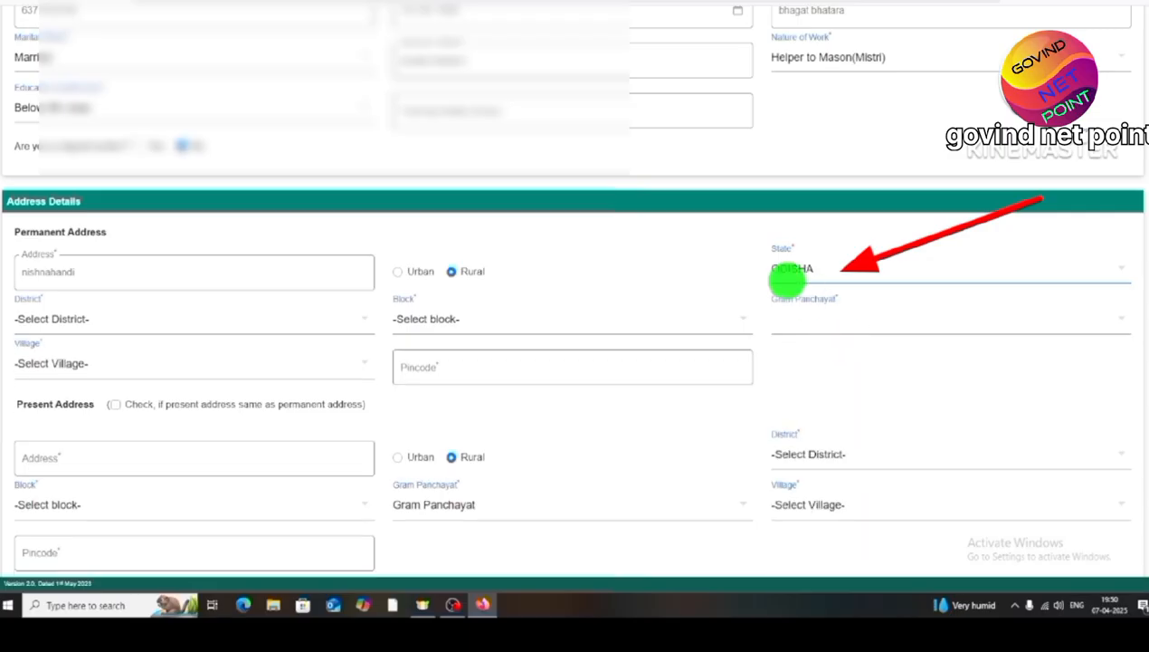
{"action": "scroll", "coordinate": [731, 259], "scroll_direction": "down", "scroll_amount": 1}
Set the permanent address district to NABARANGPUR and block to NANDAHANDI
{"action": "left_click", "coordinate": [182, 256]}
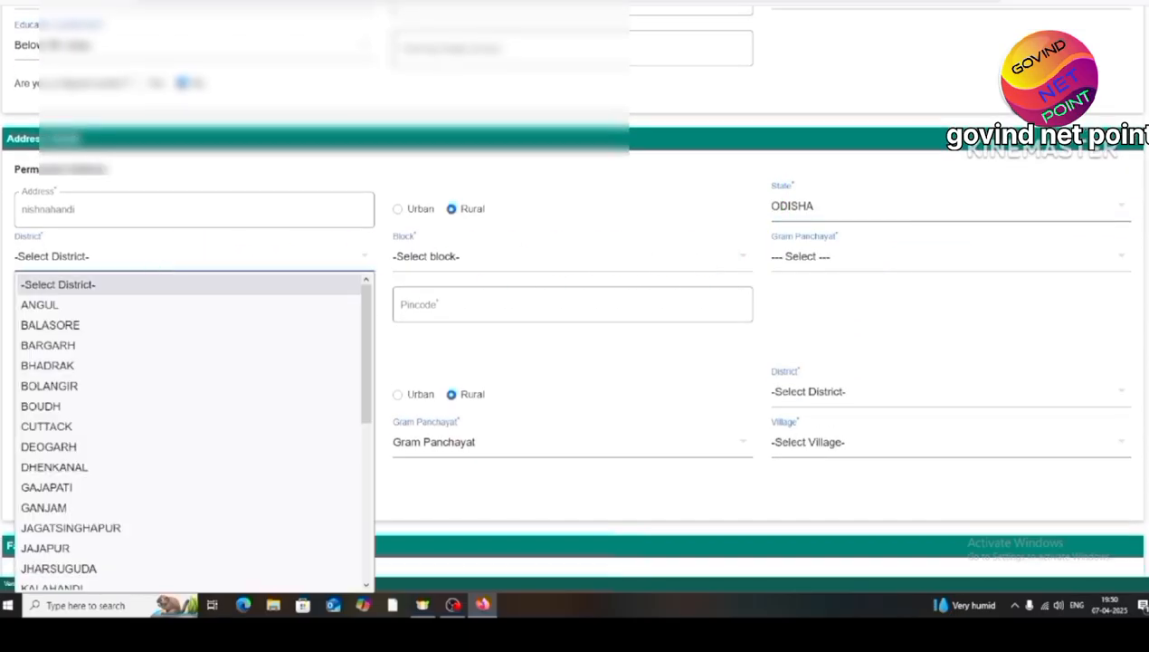
{"action": "scroll", "coordinate": [181, 466], "scroll_direction": "down", "scroll_amount": 4}
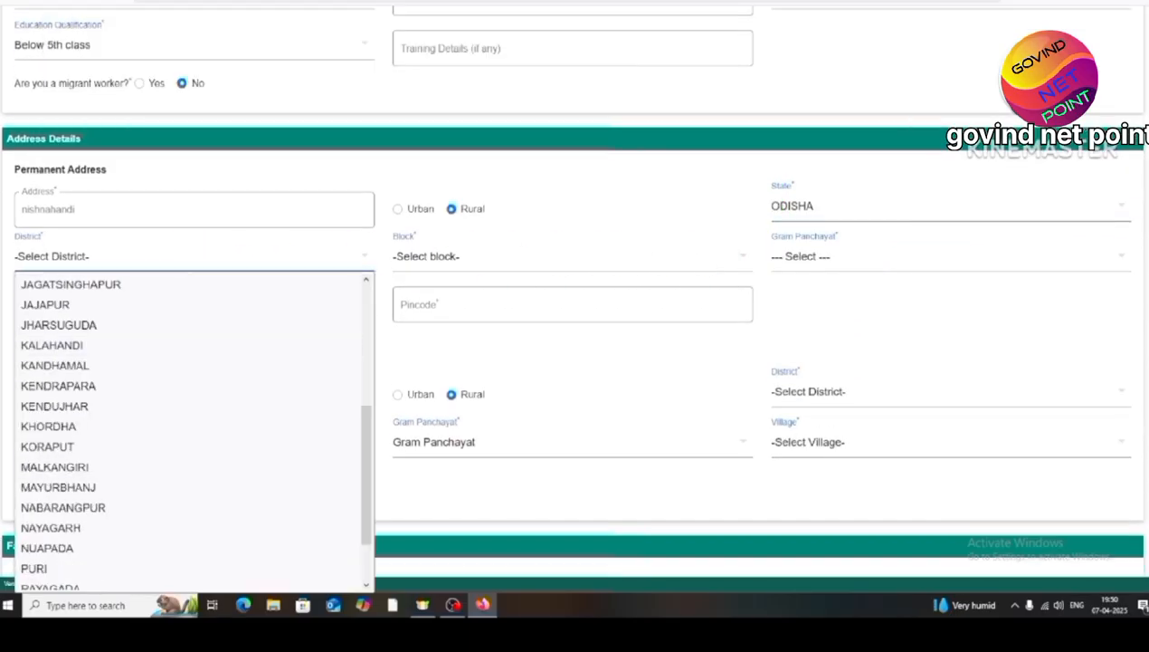
{"action": "left_click", "coordinate": [63, 507]}
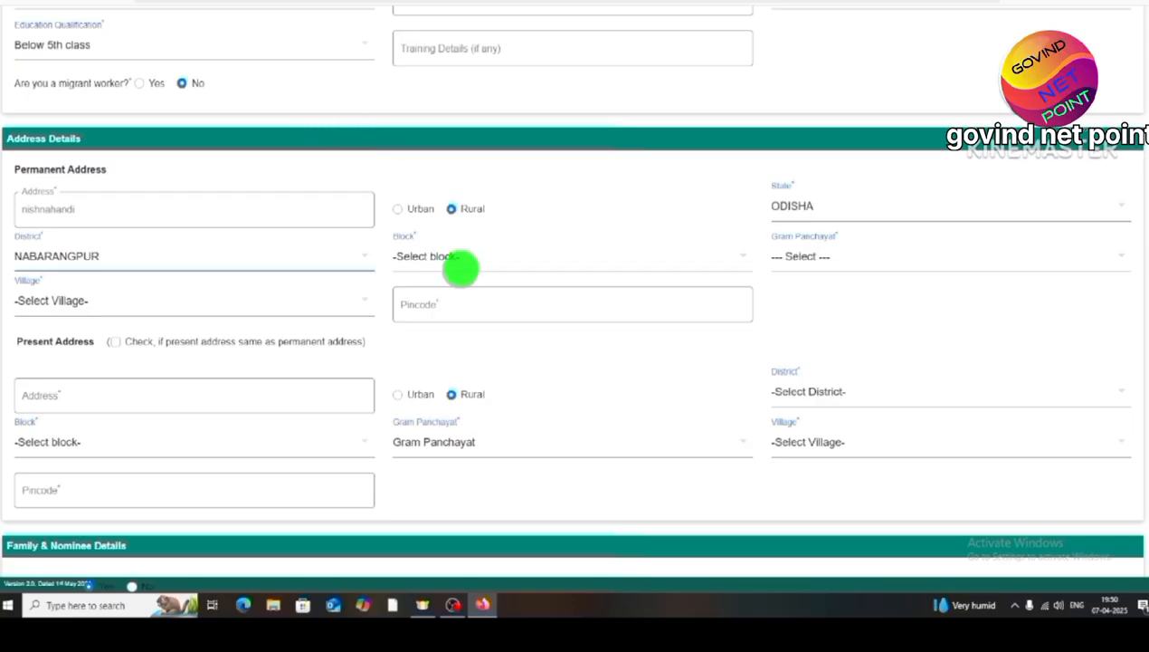
{"action": "left_click", "coordinate": [474, 257]}
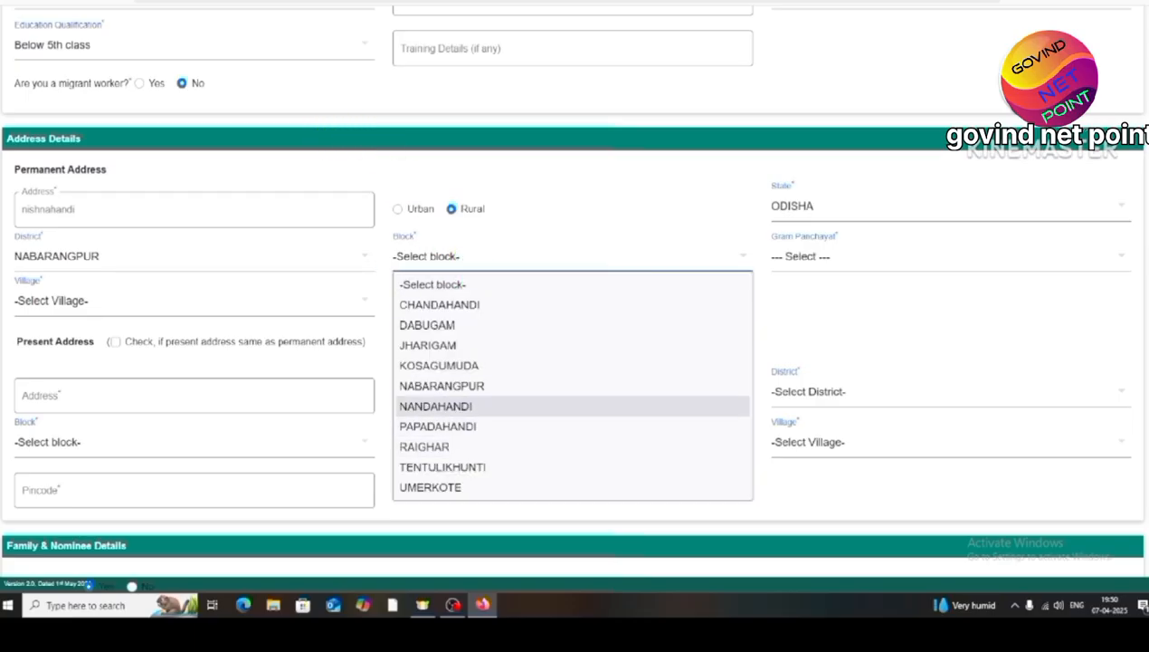
{"action": "left_click", "coordinate": [482, 405]}
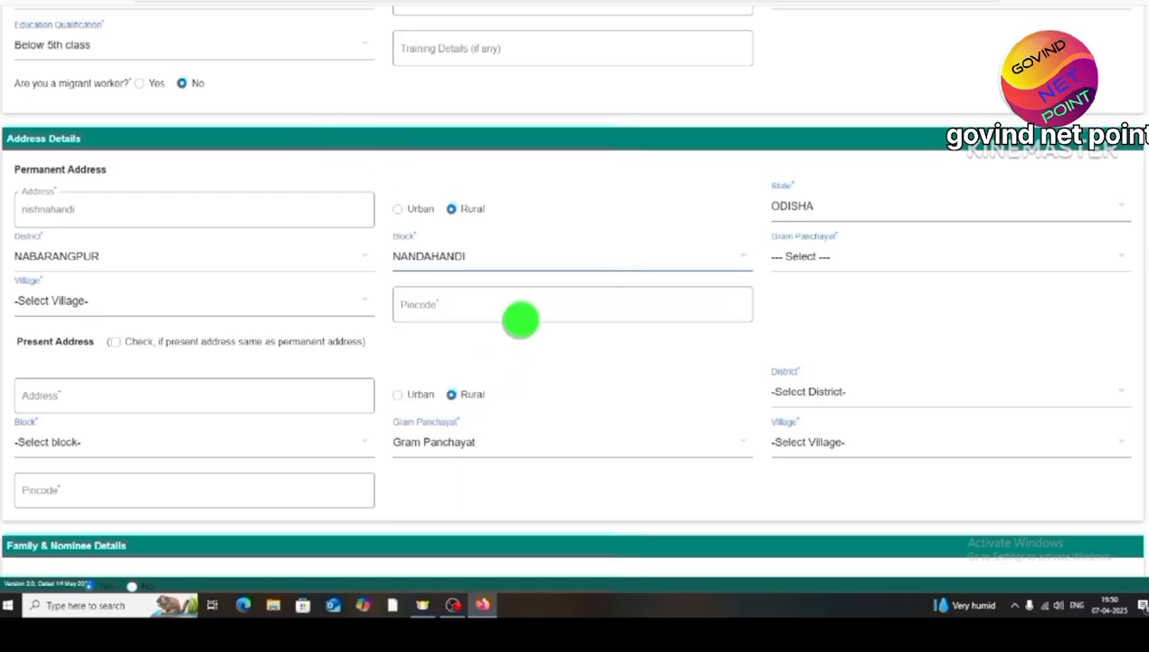
{"action": "scroll", "coordinate": [543, 263], "scroll_direction": "down", "scroll_amount": 1}
Choose gram panchayat NISHNAHANDI and village Nishnahandi, then enter the pincode
{"action": "left_click", "coordinate": [831, 192]}
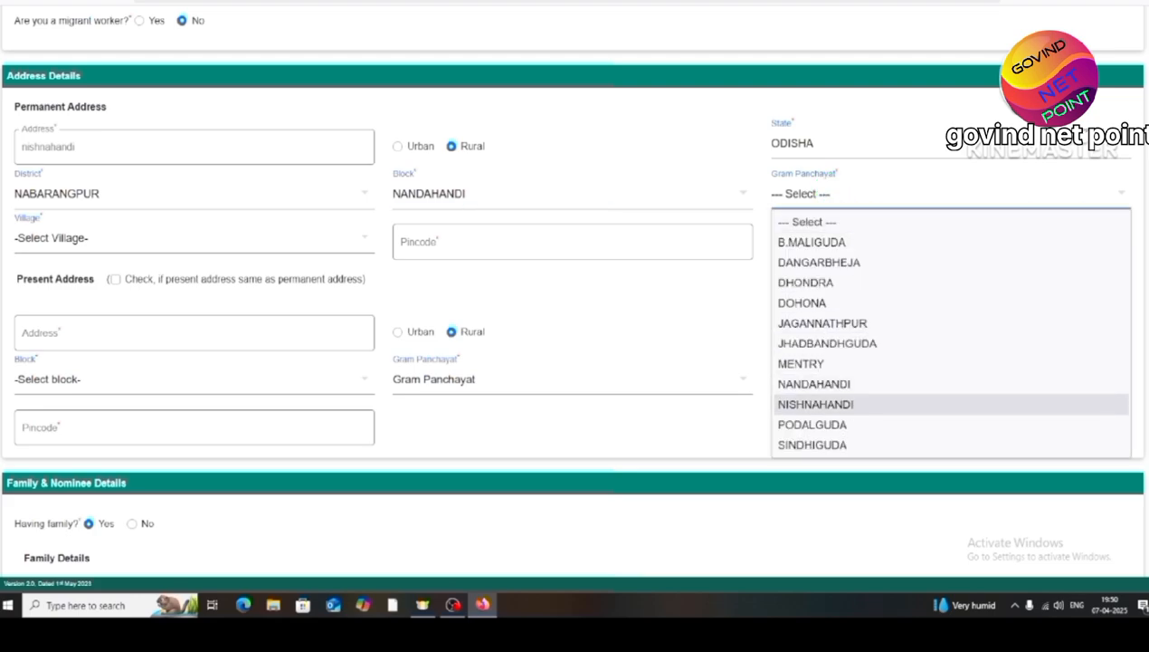
{"action": "left_click", "coordinate": [815, 403]}
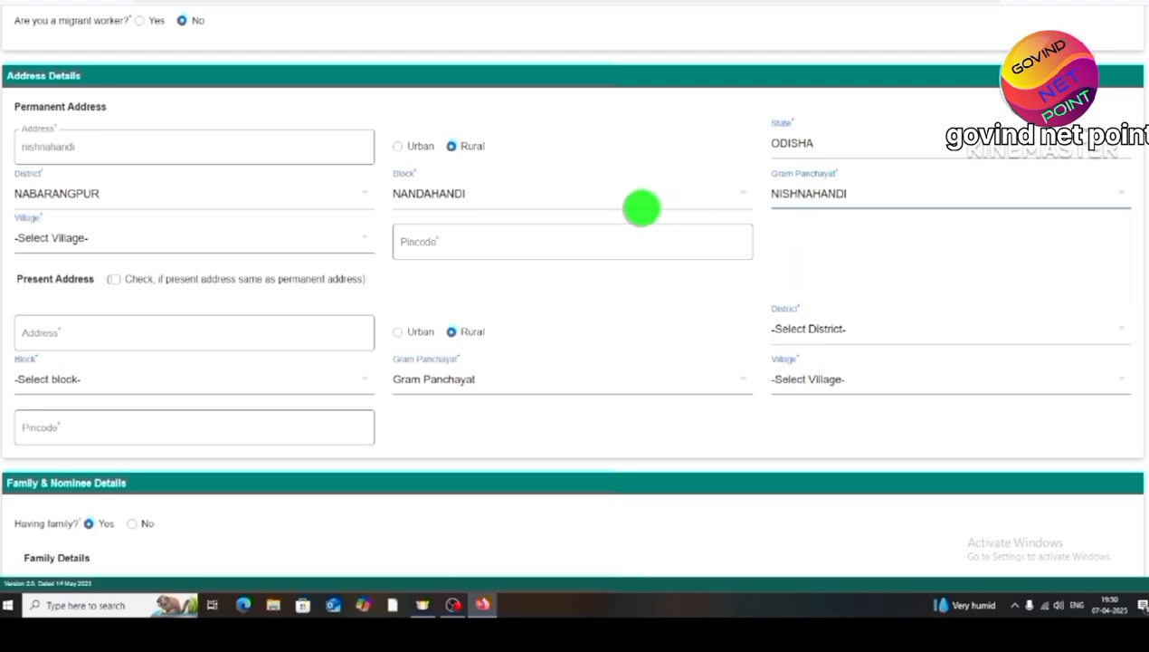
{"action": "scroll", "coordinate": [543, 195], "scroll_direction": "down", "scroll_amount": 1}
{"action": "left_click", "coordinate": [152, 176]}
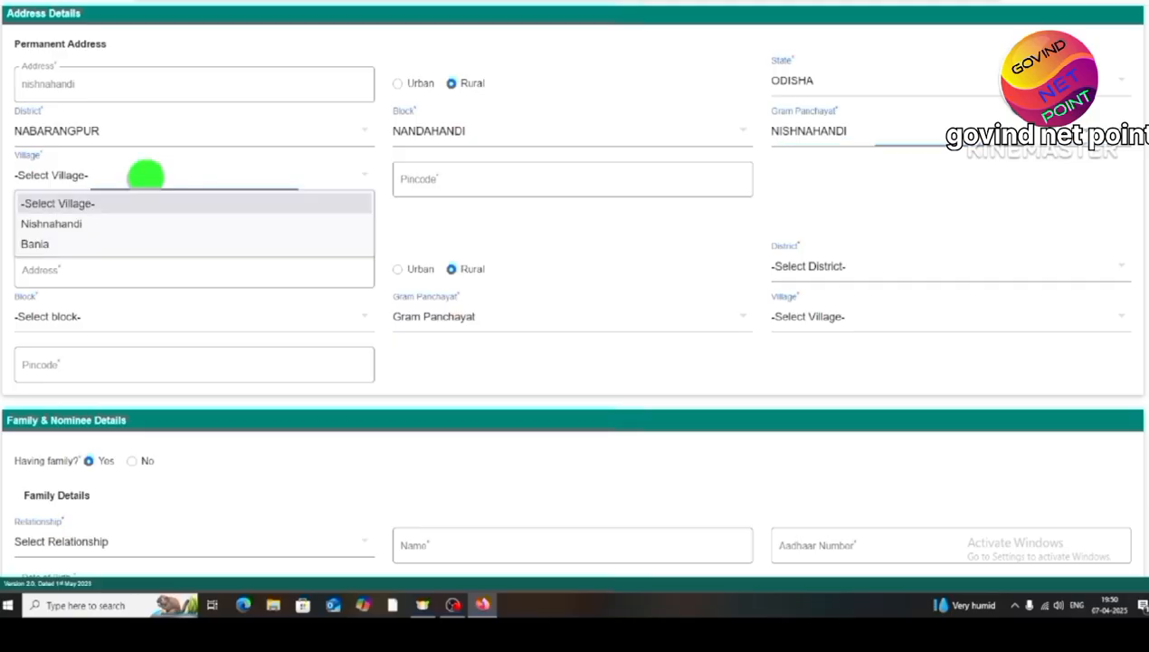
{"action": "left_click", "coordinate": [128, 223]}
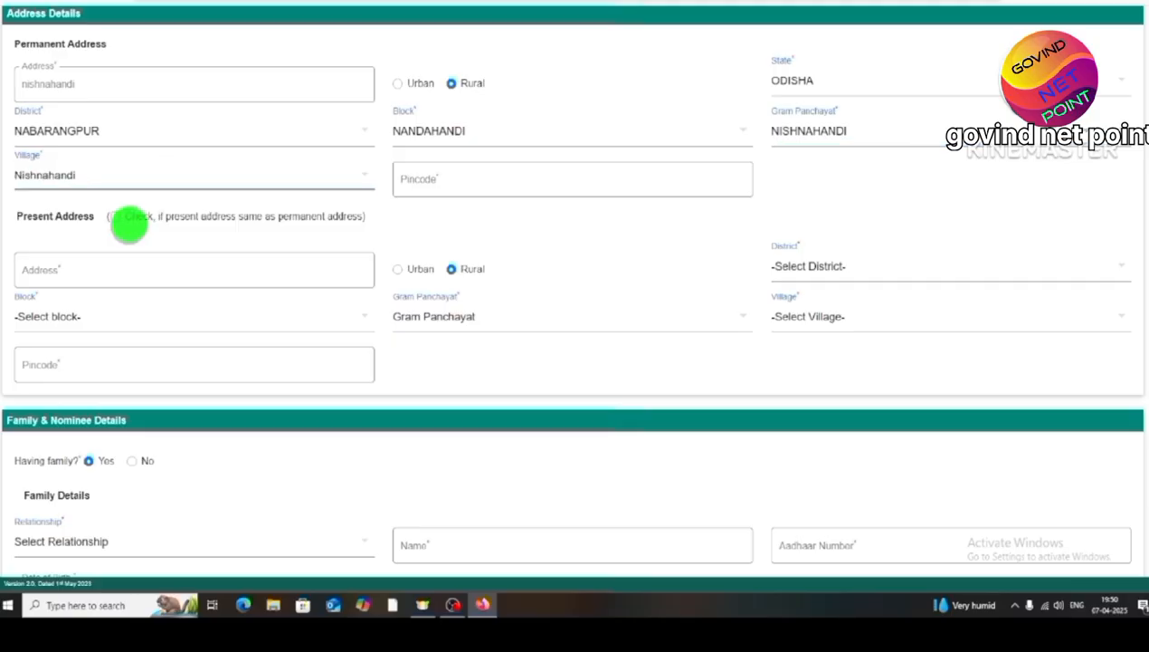
{"action": "left_click", "coordinate": [466, 183]}
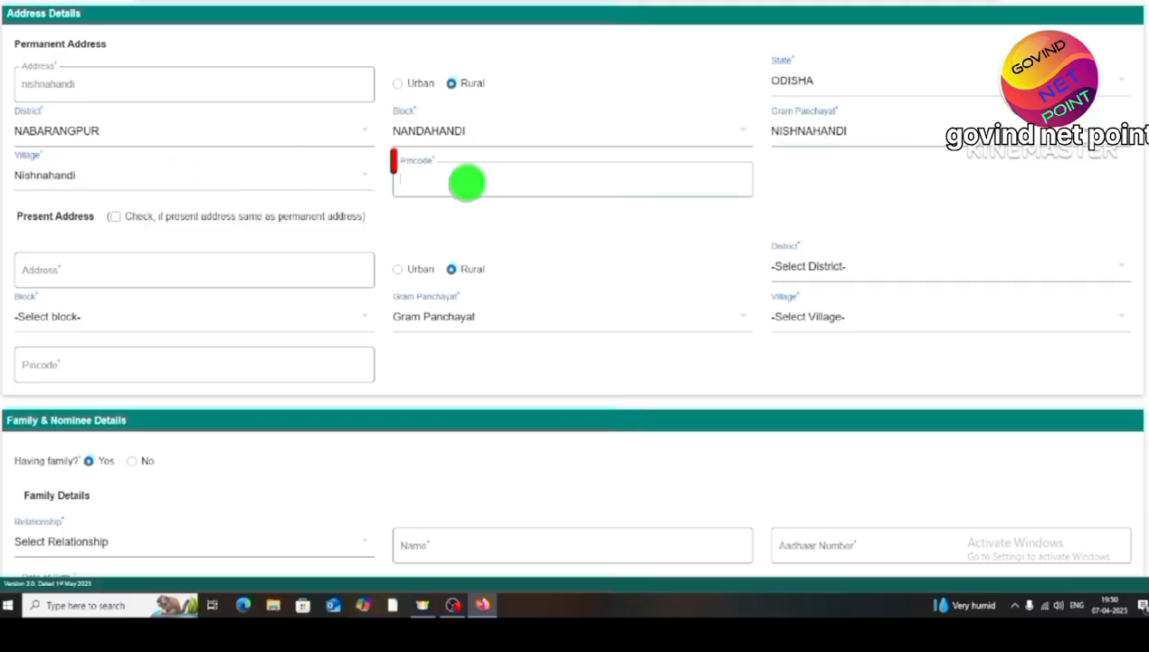
{"action": "type", "text": "764078"}
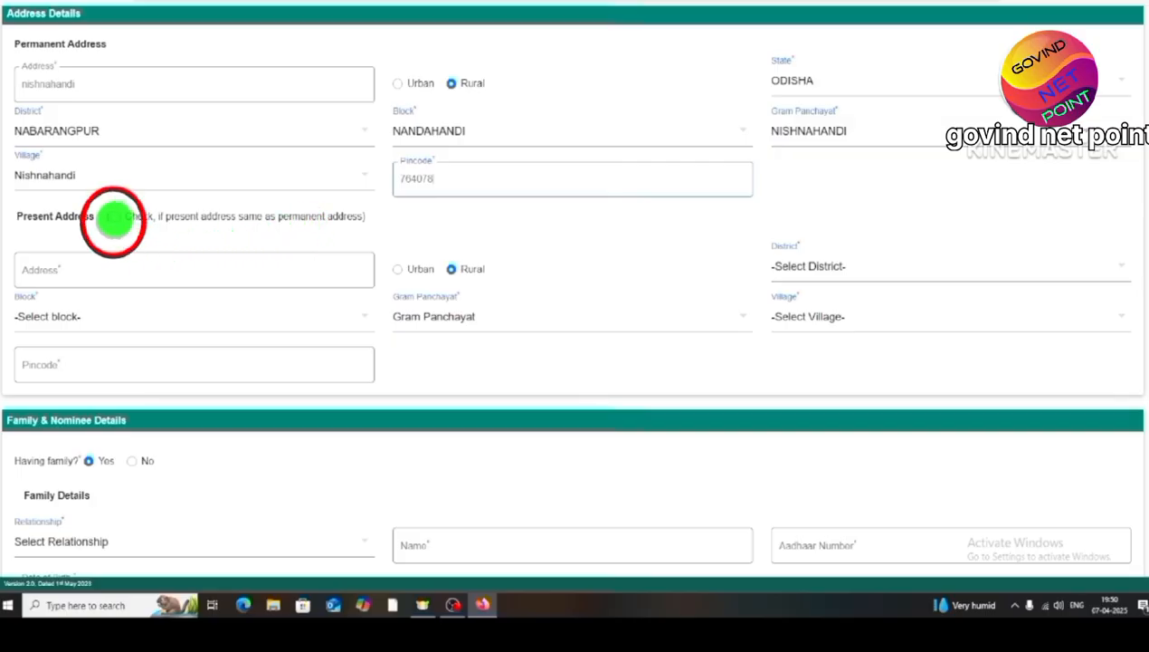
Copy the permanent address into the present address and scroll down to Family & Nominee Details
{"action": "left_click", "coordinate": [114, 217]}
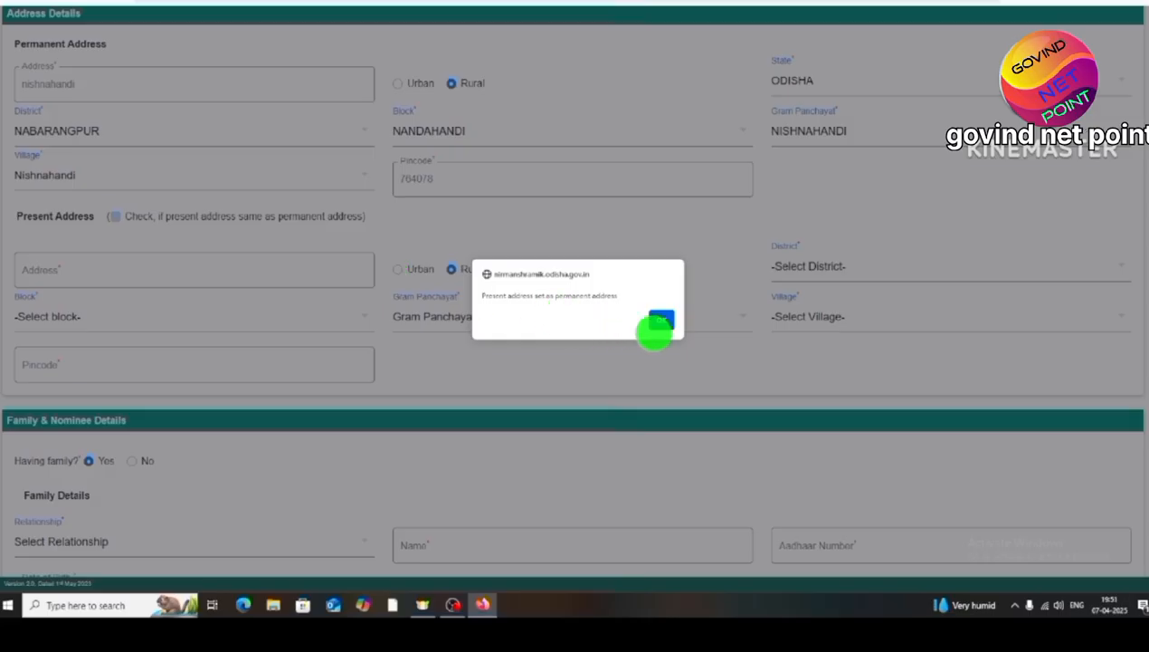
{"action": "left_click", "coordinate": [667, 323]}
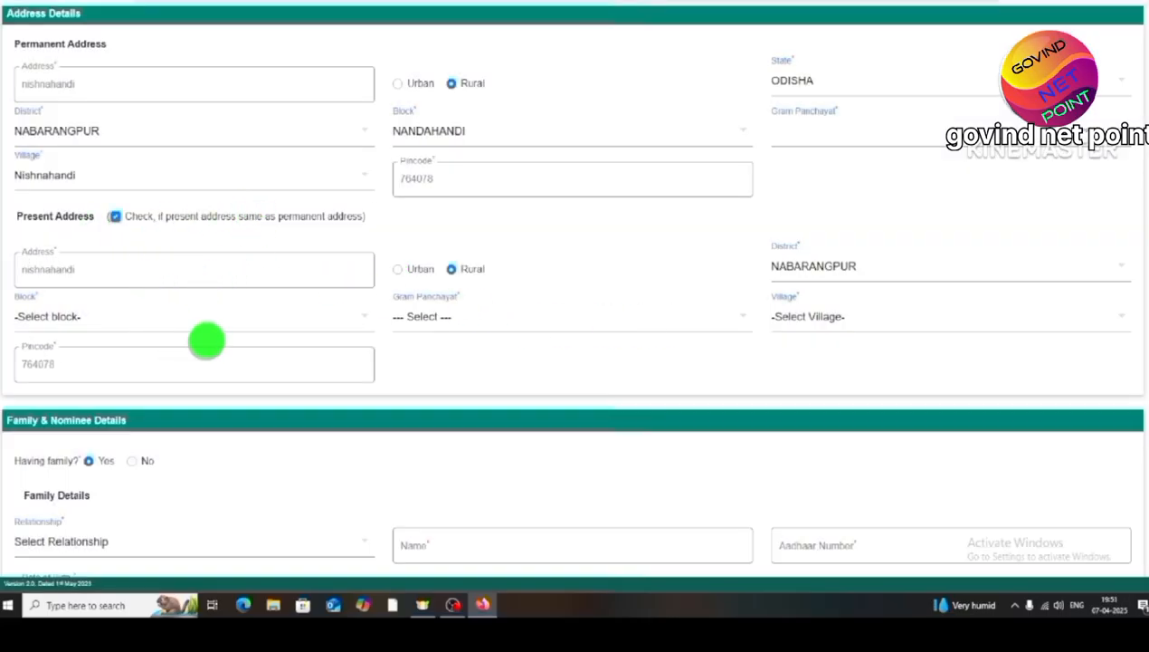
{"action": "scroll", "coordinate": [249, 281], "scroll_direction": "down", "scroll_amount": 2}
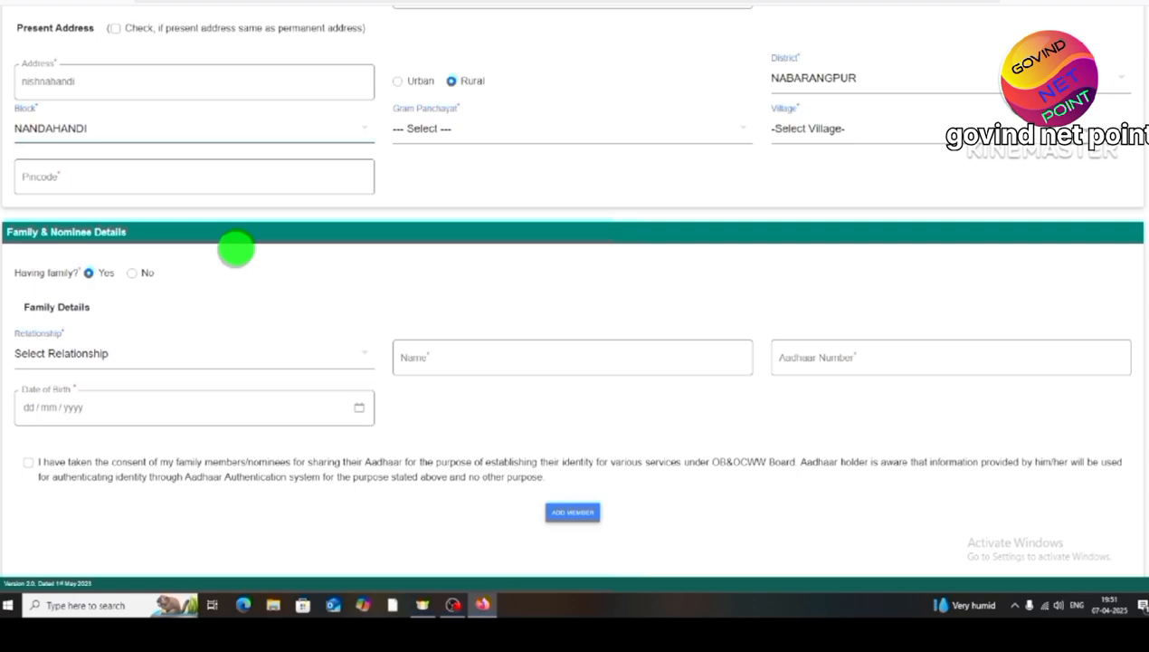
{"action": "scroll", "coordinate": [236, 250], "scroll_direction": "down", "scroll_amount": 1}
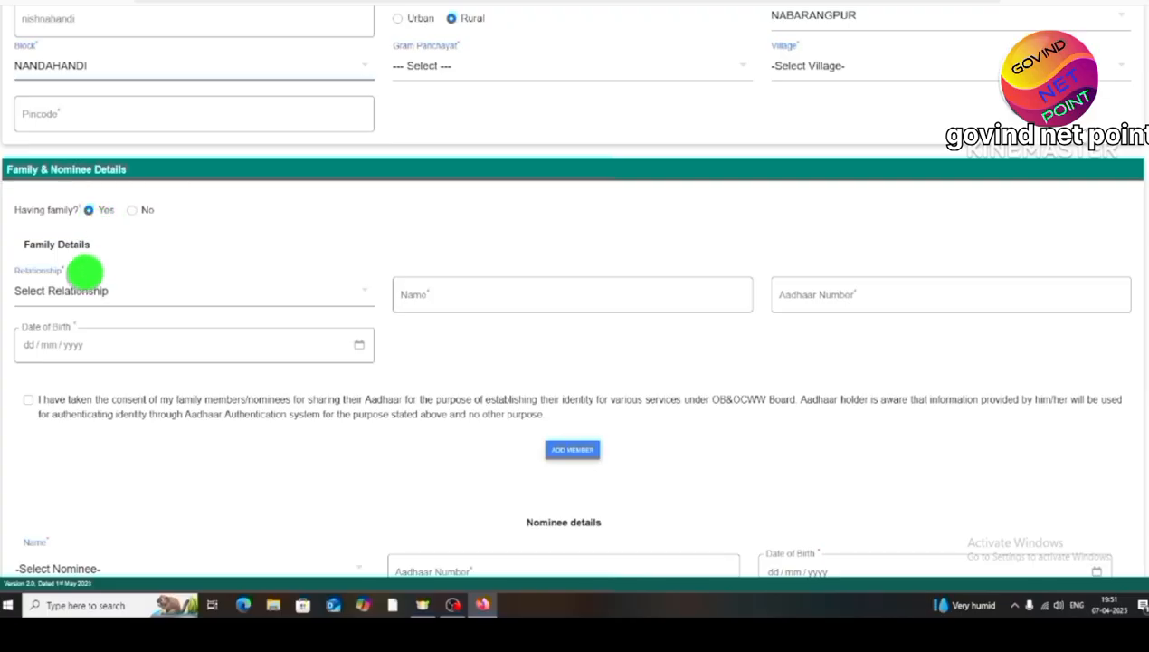
Add the wife as a family member with her name, Aadhaar and date of birth, giving consent
{"action": "scroll", "coordinate": [127, 257], "scroll_direction": "down", "scroll_amount": 1}
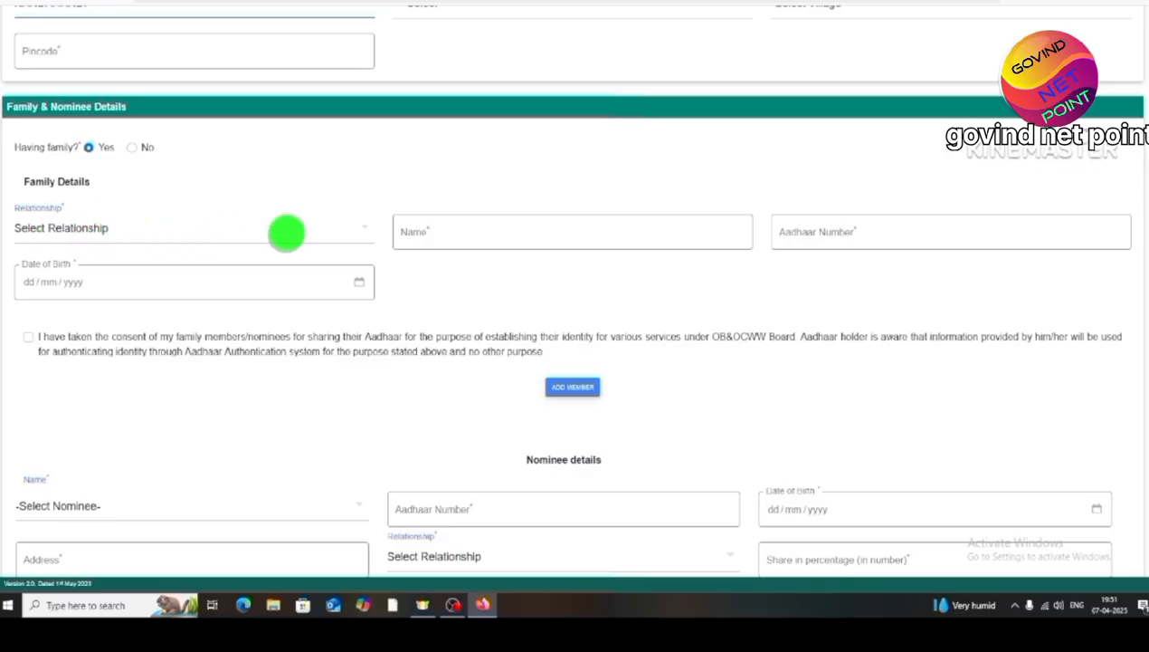
{"action": "left_click", "coordinate": [286, 233]}
{"action": "left_click", "coordinate": [242, 276]}
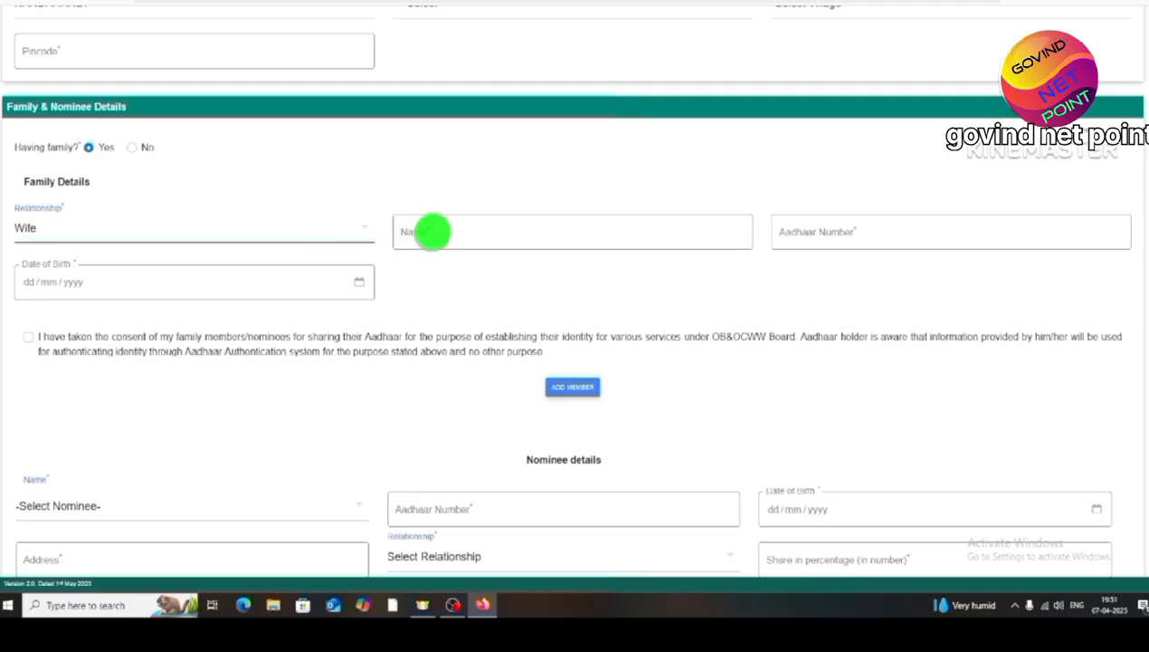
{"action": "left_click", "coordinate": [434, 232]}
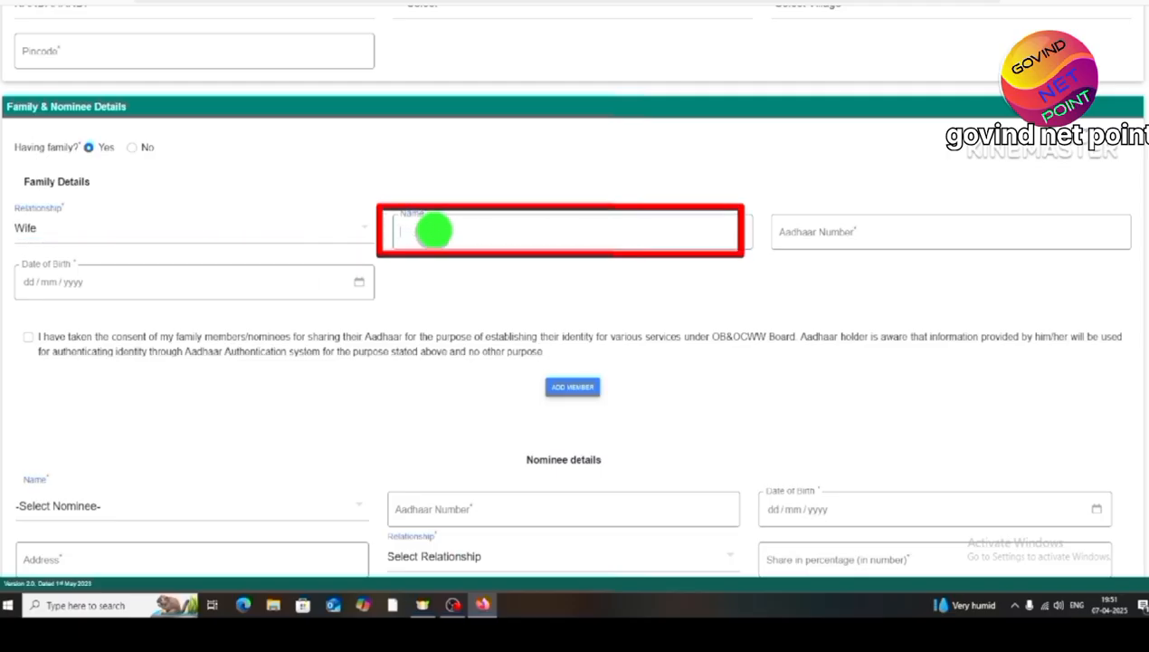
{"action": "left_click", "coordinate": [825, 238]}
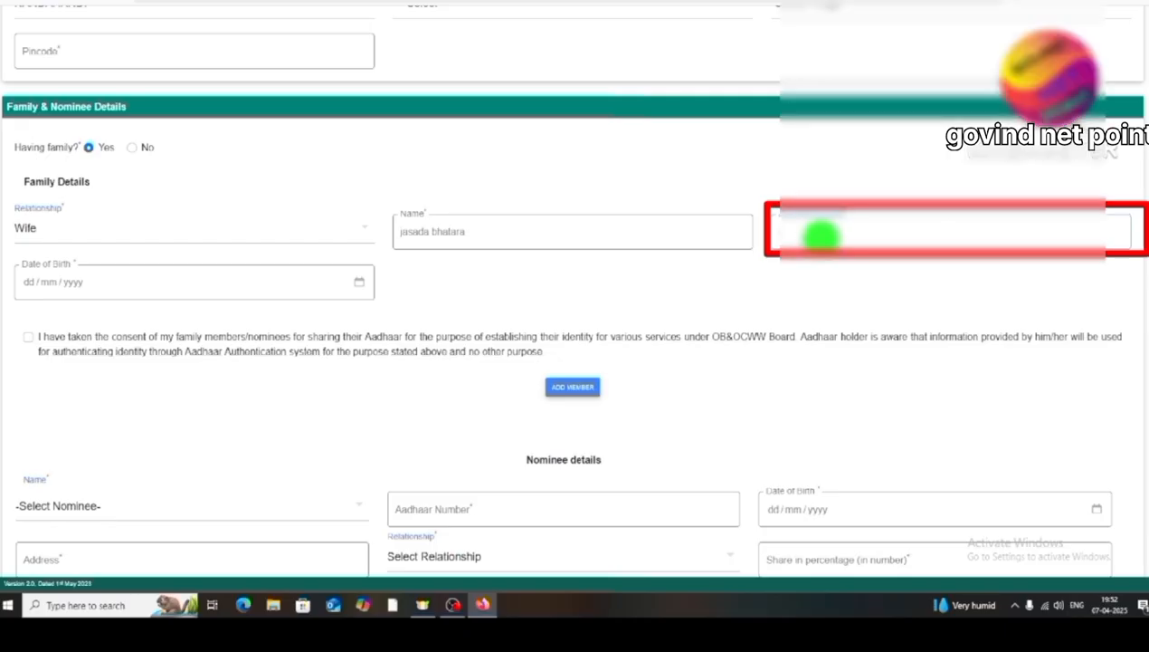
{"action": "left_click", "coordinate": [145, 279]}
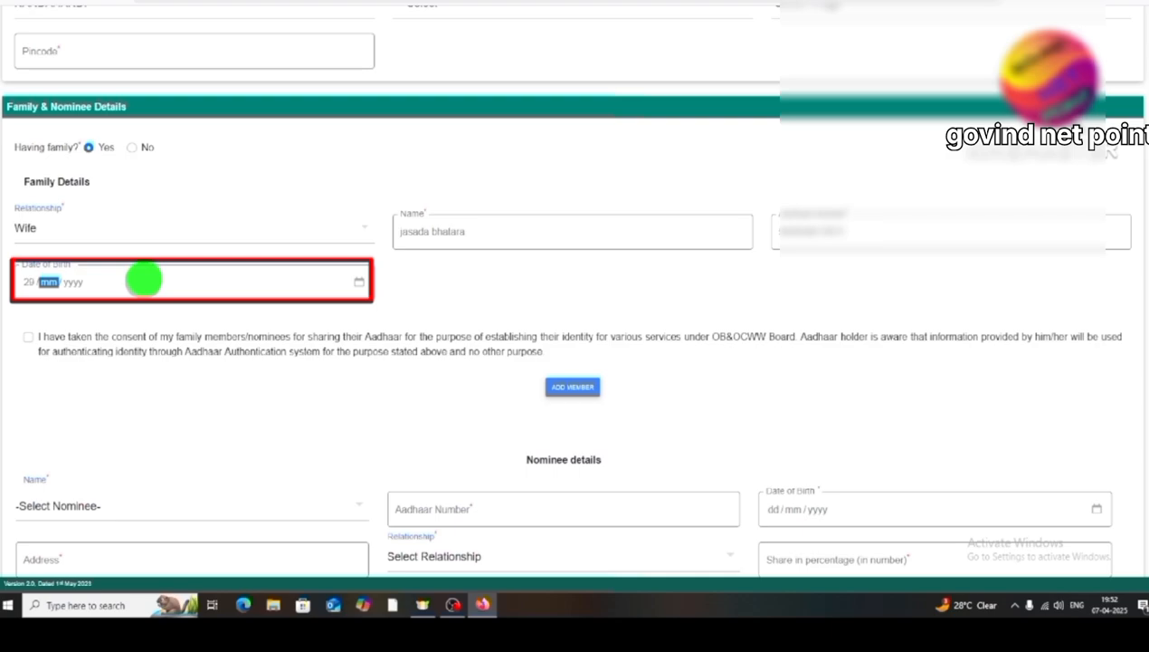
{"action": "type", "text": "29 / 06"}
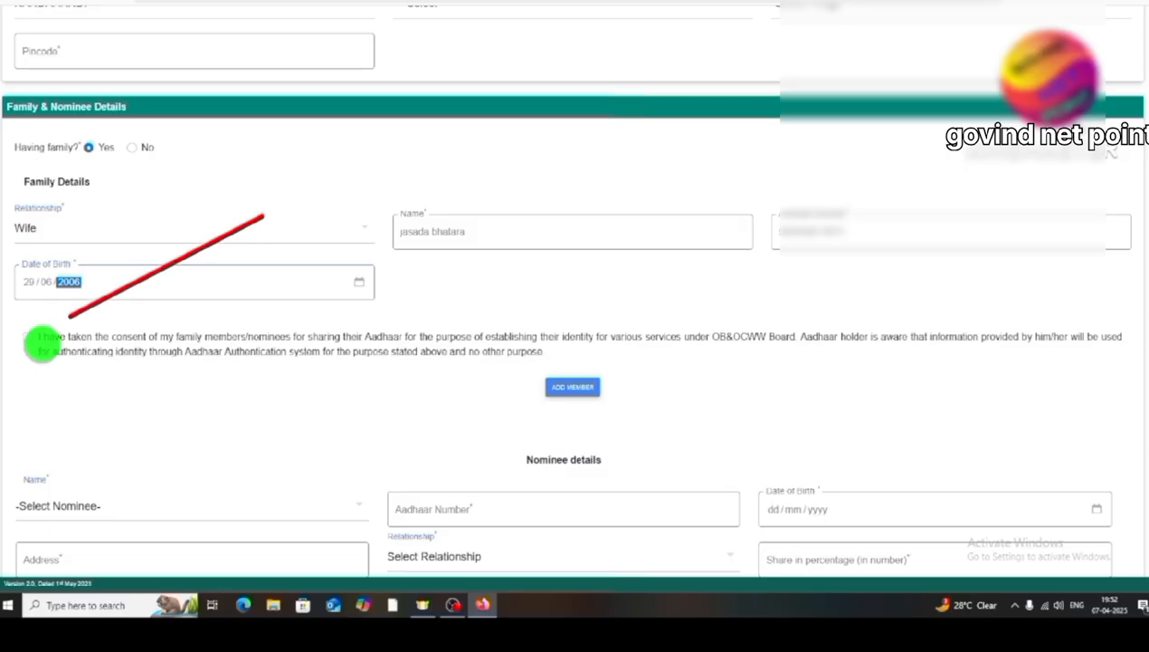
{"action": "left_click", "coordinate": [29, 337]}
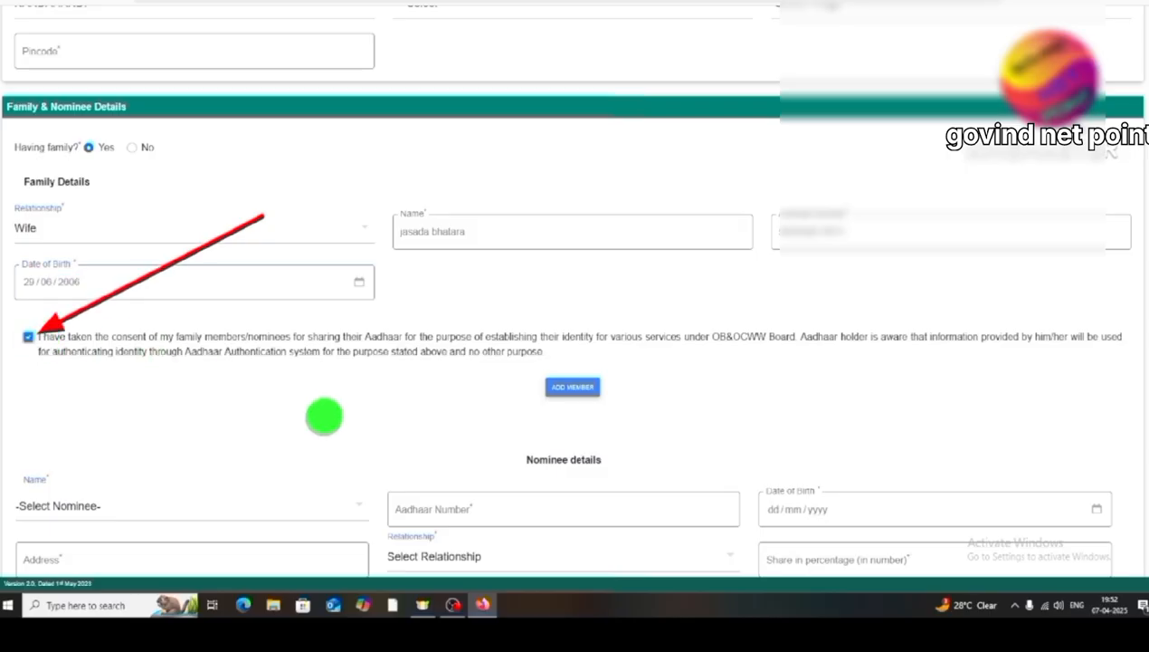
{"action": "left_click", "coordinate": [563, 385]}
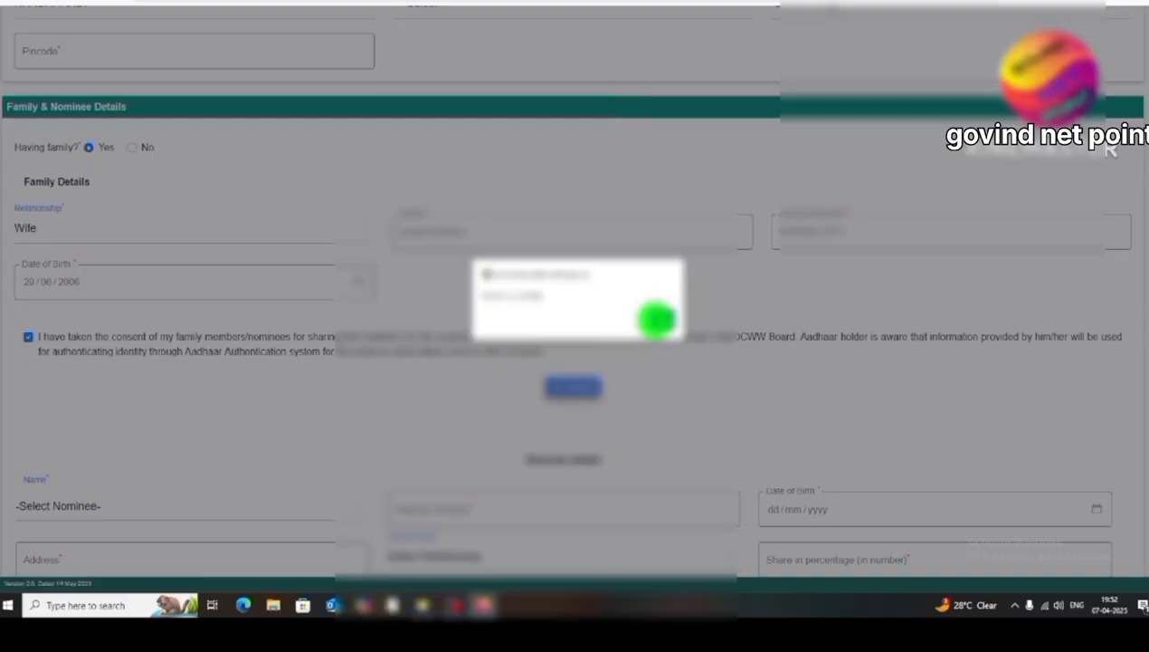
{"action": "left_click", "coordinate": [655, 322]}
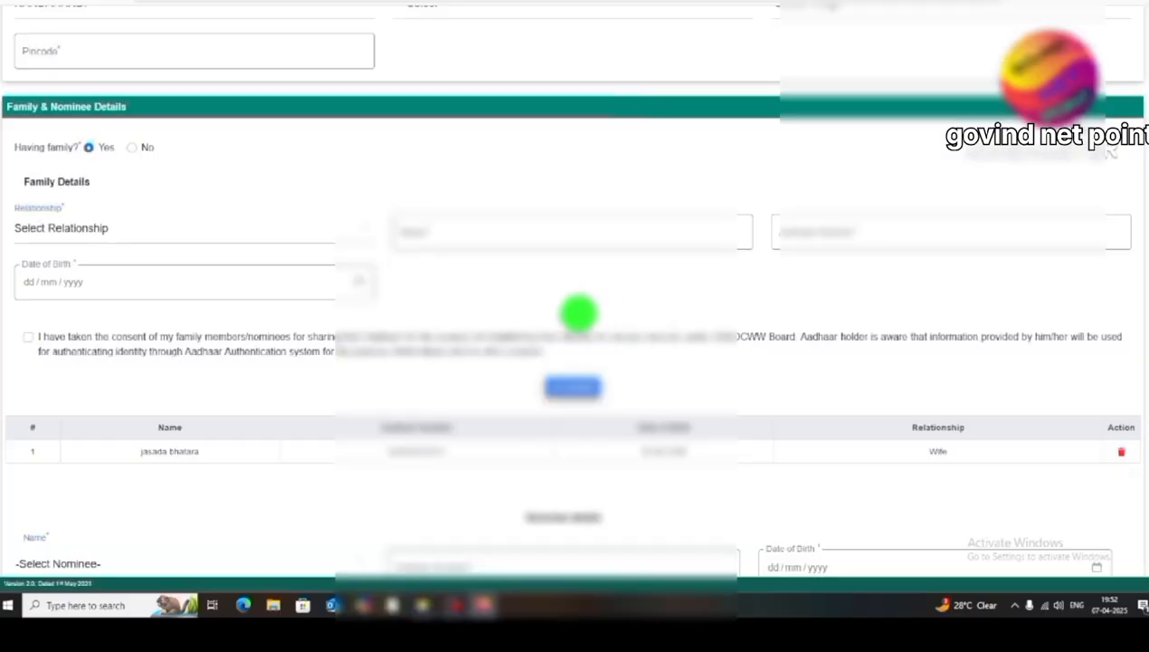
Select the wife as the nominee from the Select Nominee list
{"action": "scroll", "coordinate": [574, 313], "scroll_direction": "down", "scroll_amount": 5}
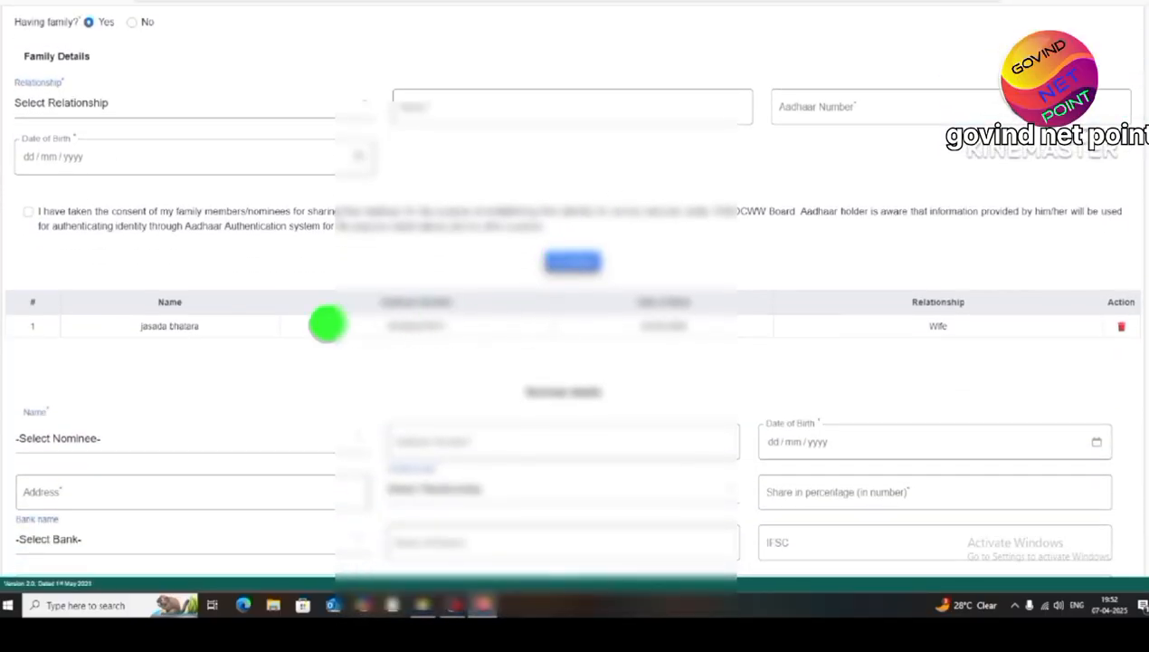
{"action": "scroll", "coordinate": [209, 348], "scroll_direction": "down", "scroll_amount": 1}
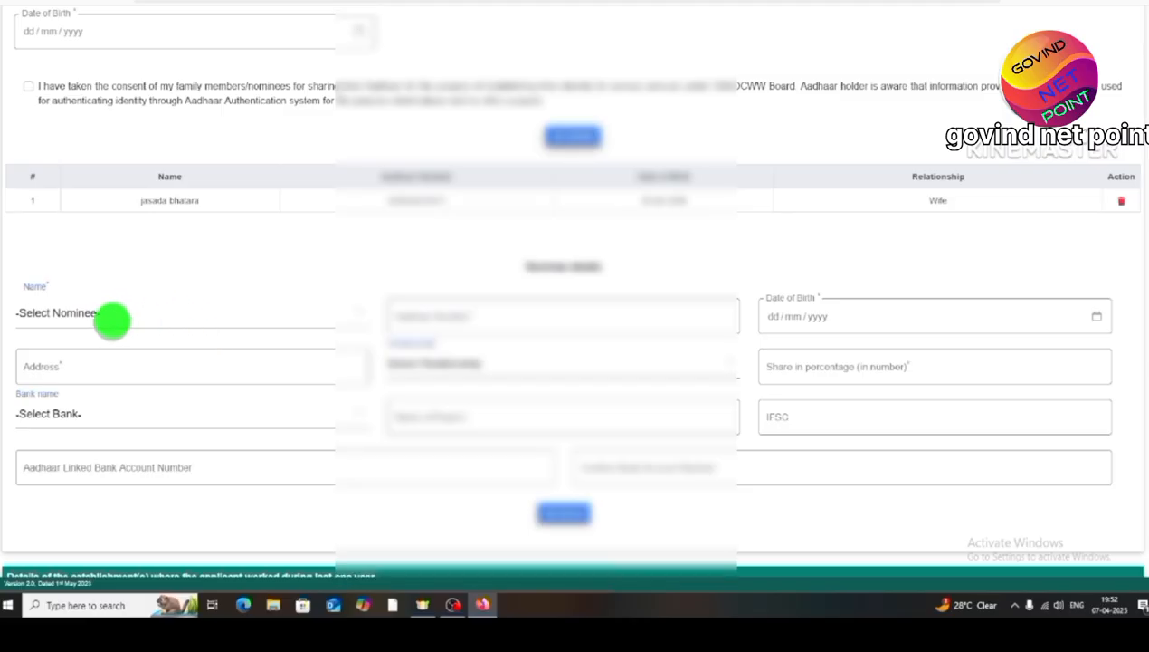
{"action": "scroll", "coordinate": [238, 289], "scroll_direction": "up", "scroll_amount": 1}
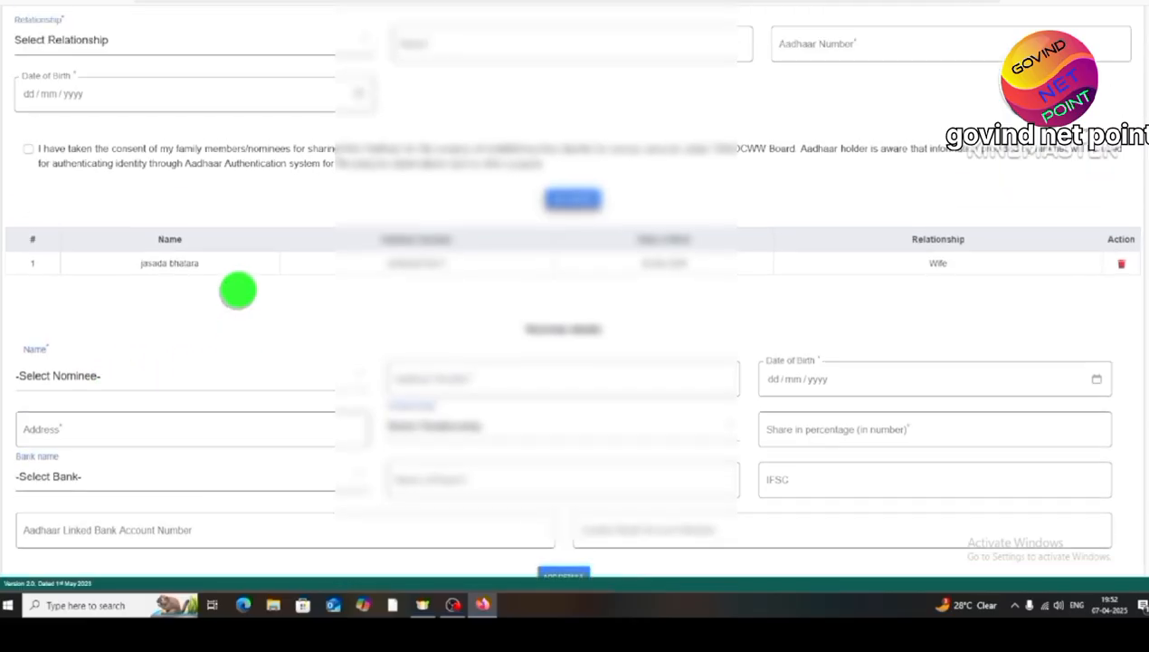
{"action": "scroll", "coordinate": [238, 290], "scroll_direction": "down", "scroll_amount": 1}
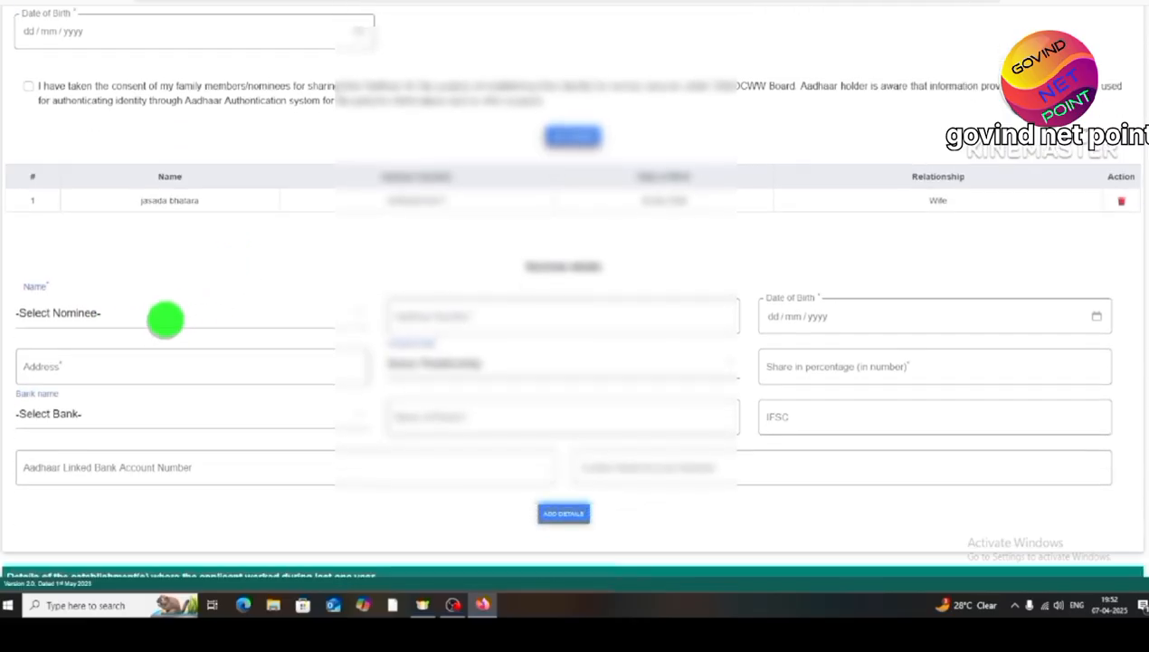
{"action": "left_click", "coordinate": [164, 316]}
{"action": "left_click", "coordinate": [164, 327]}
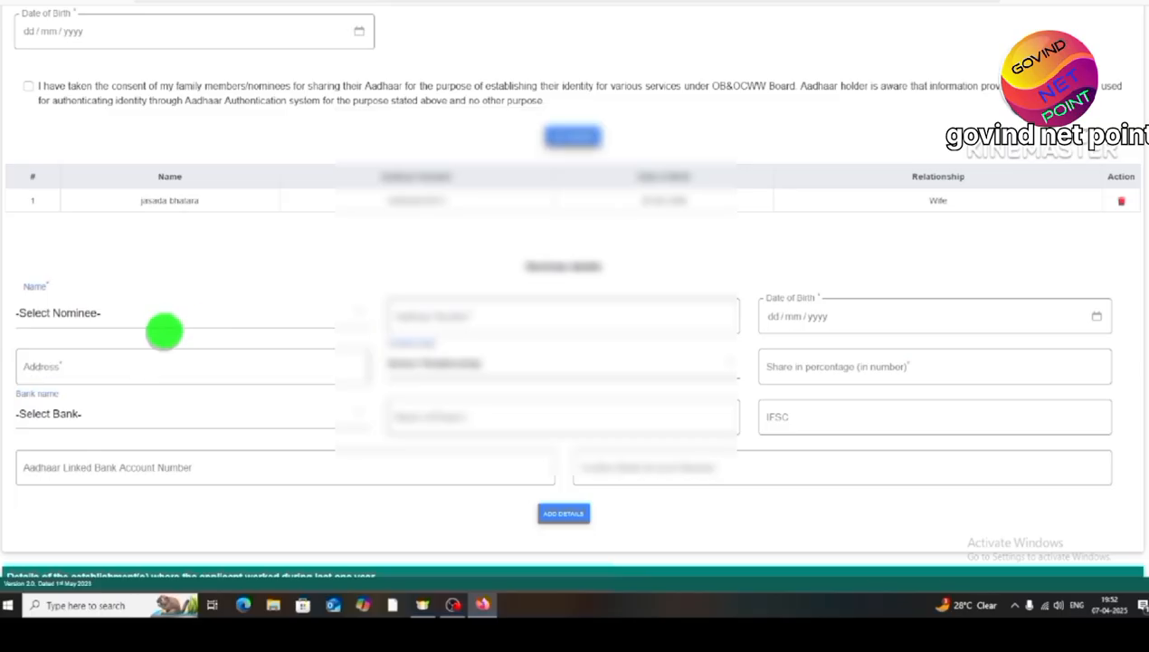
{"action": "left_click", "coordinate": [164, 317]}
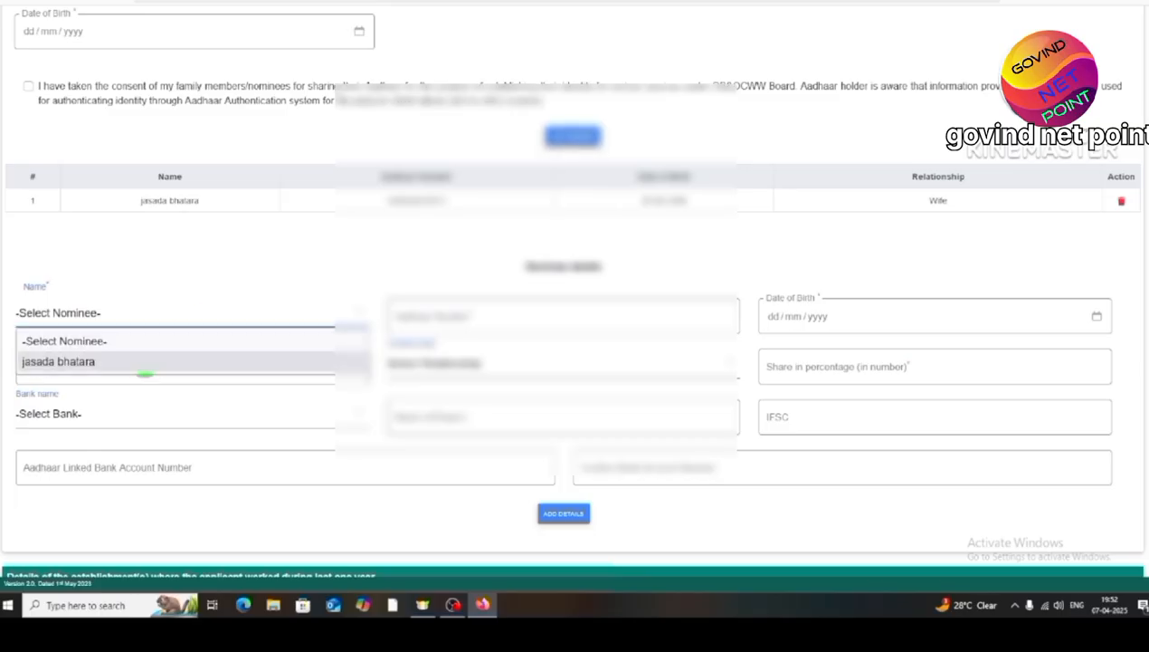
{"action": "left_click", "coordinate": [164, 328]}
{"action": "left_click", "coordinate": [166, 314]}
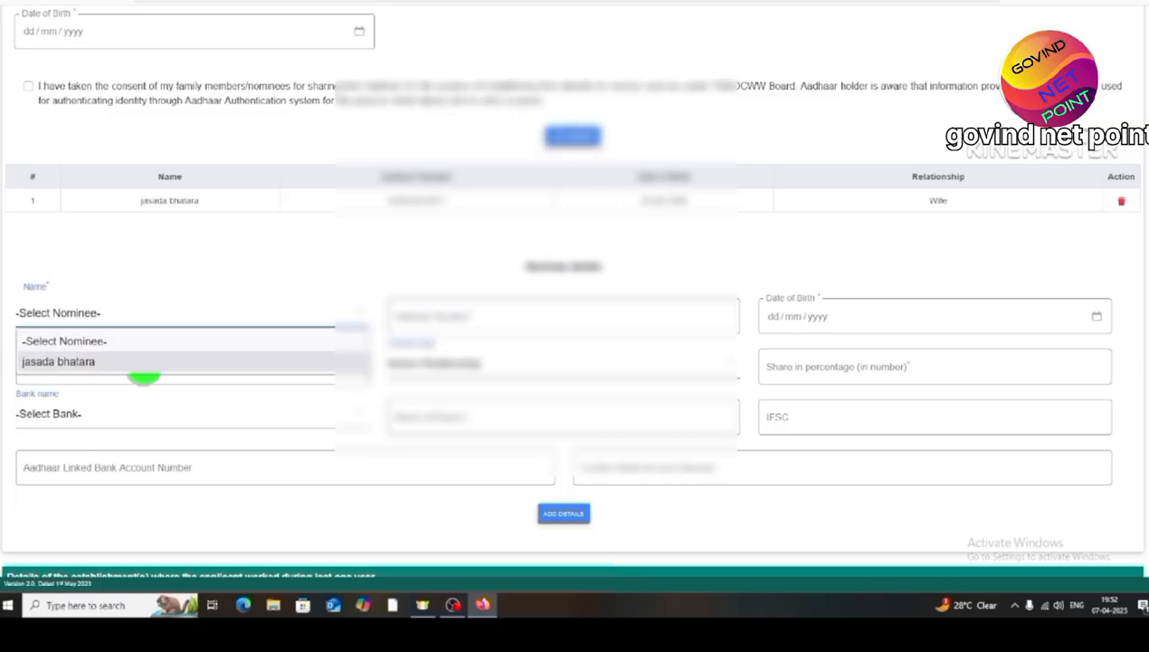
{"action": "left_click", "coordinate": [145, 363]}
Enter the nominee's address and move to the share percentage for a 100 percent share
{"action": "scroll", "coordinate": [401, 315], "scroll_direction": "down", "scroll_amount": 1}
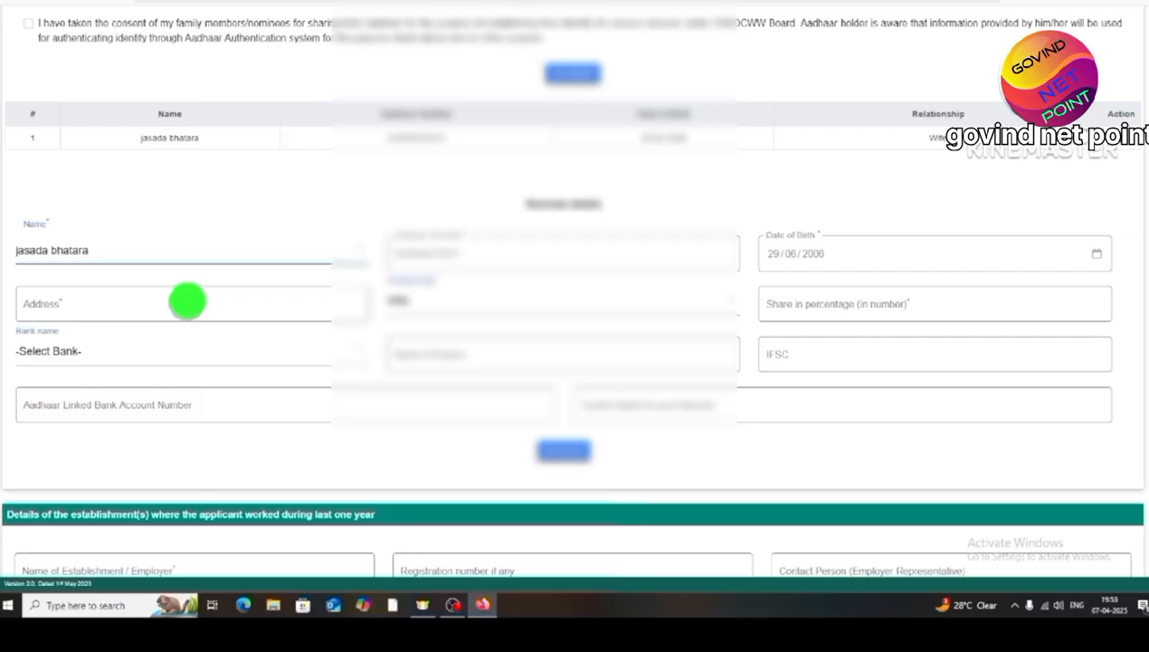
{"action": "left_click", "coordinate": [187, 303]}
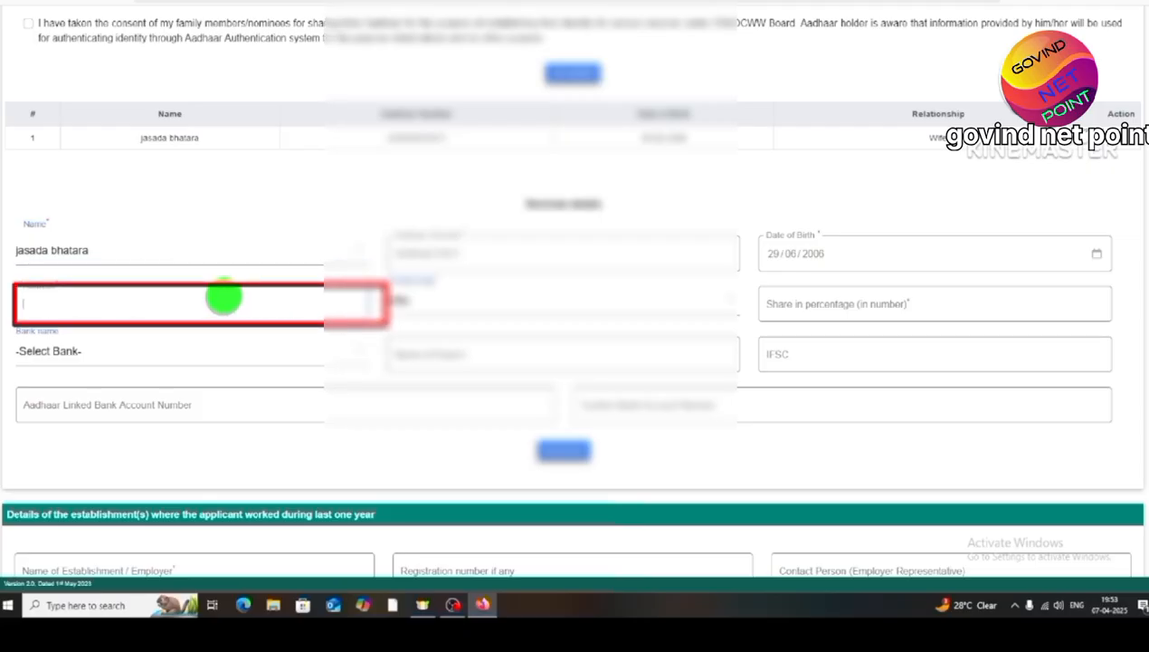
{"action": "type", "text": "nishnahandi"}
{"action": "scroll", "coordinate": [906, 290], "scroll_direction": "down", "scroll_amount": 1}
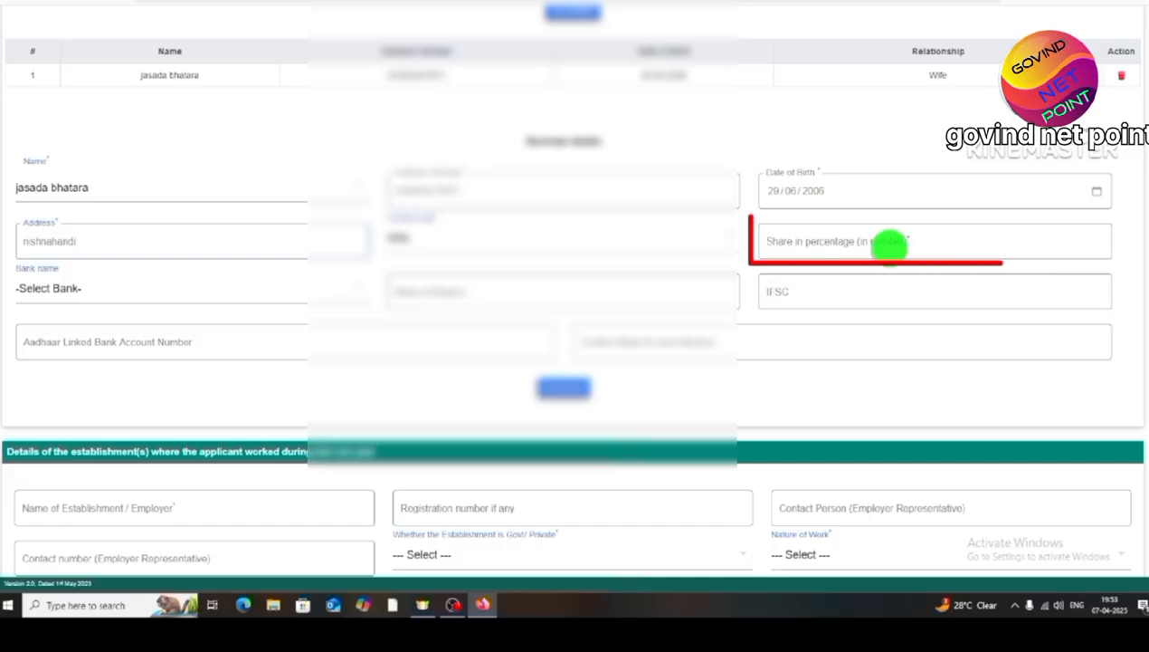
{"action": "left_click", "coordinate": [890, 244]}
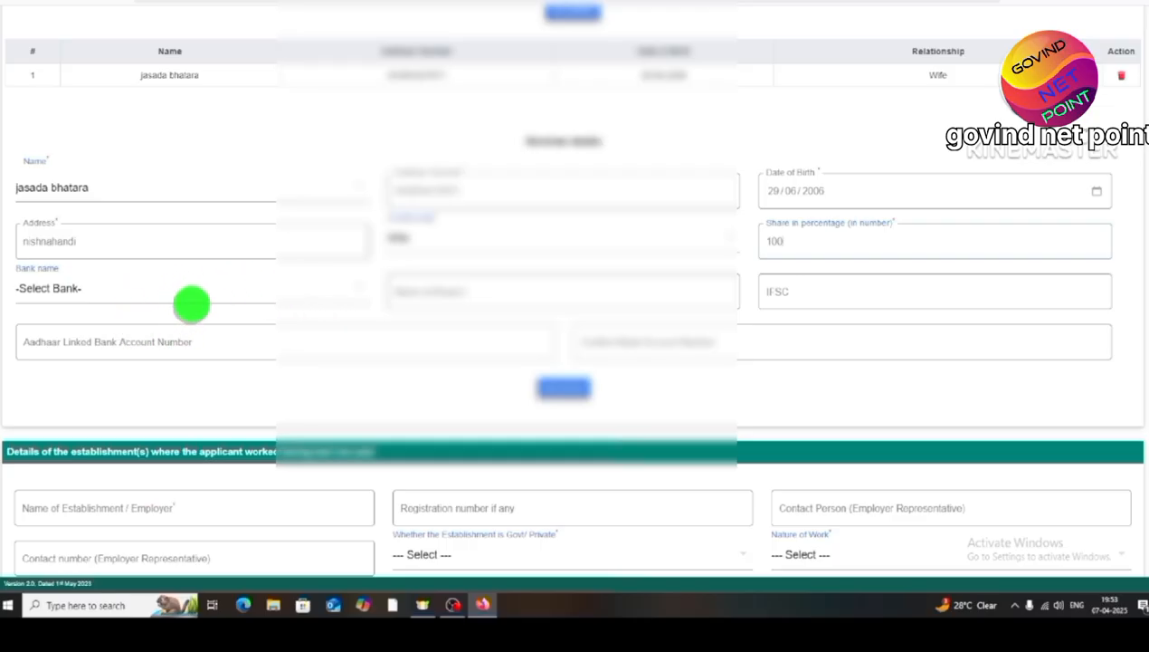
Select UCO BANK as the nominee's bank and enter the branch and IFSC UCBA0002849
{"action": "left_click", "coordinate": [200, 290]}
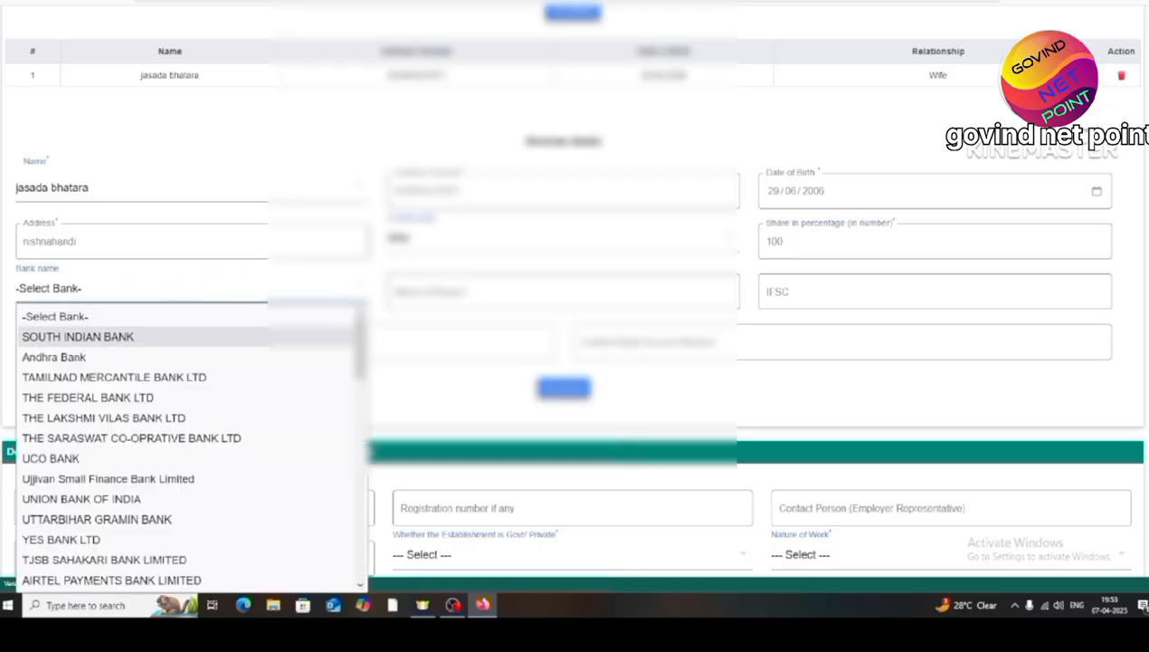
{"action": "left_click", "coordinate": [51, 458]}
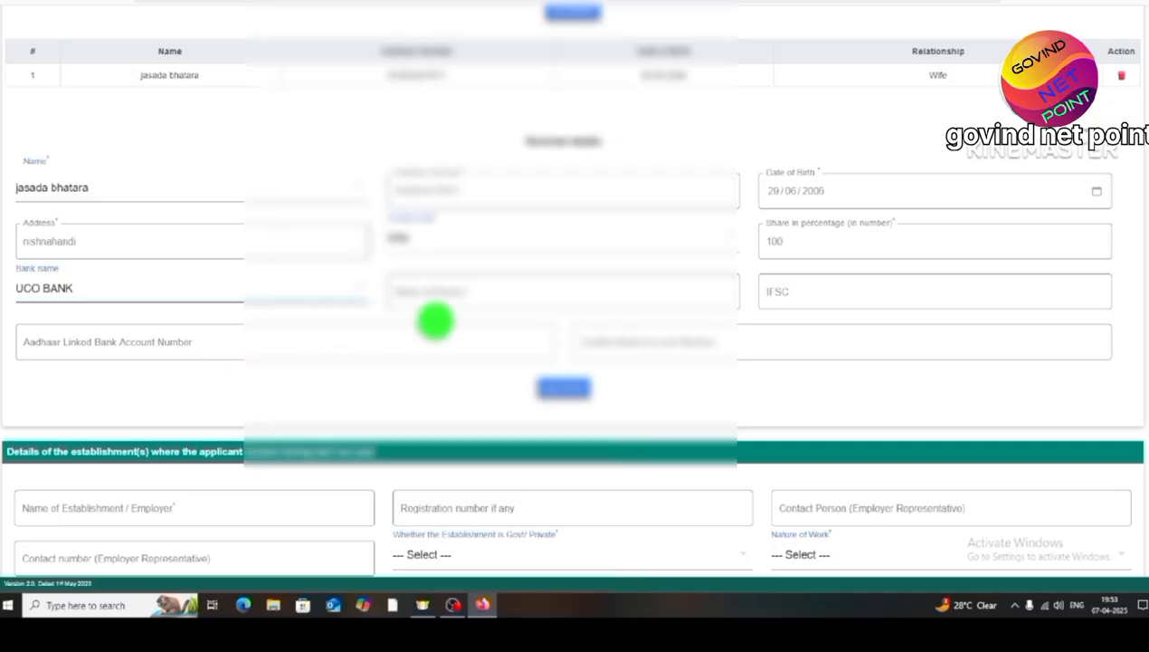
{"action": "left_click", "coordinate": [477, 293]}
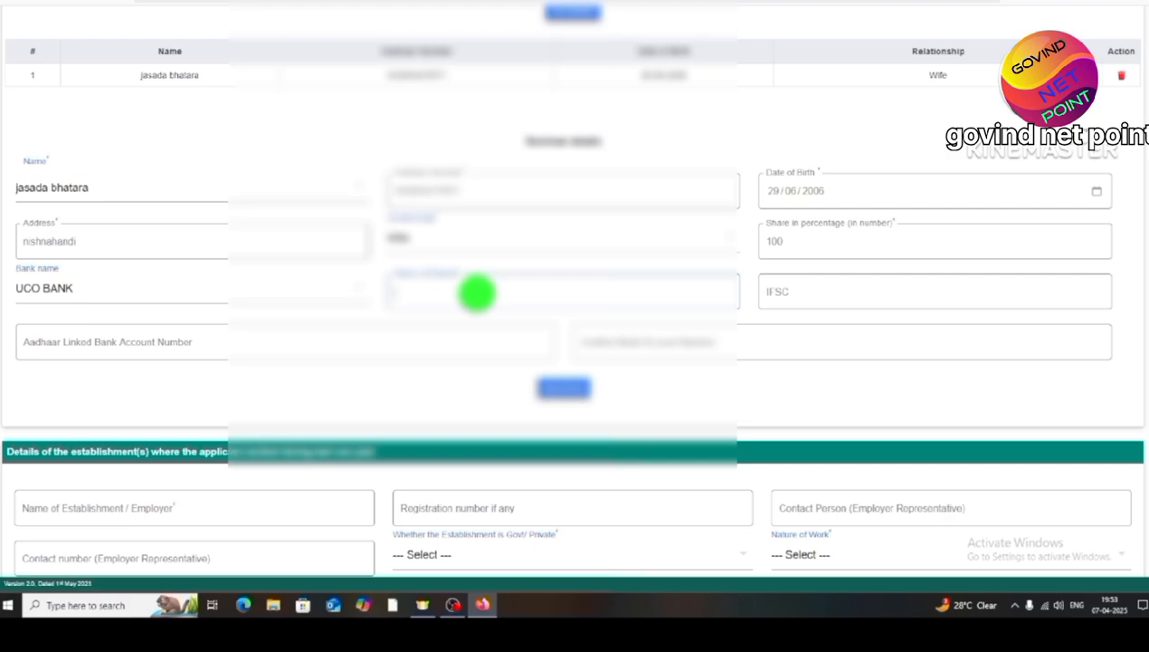
{"action": "left_click", "coordinate": [788, 294]}
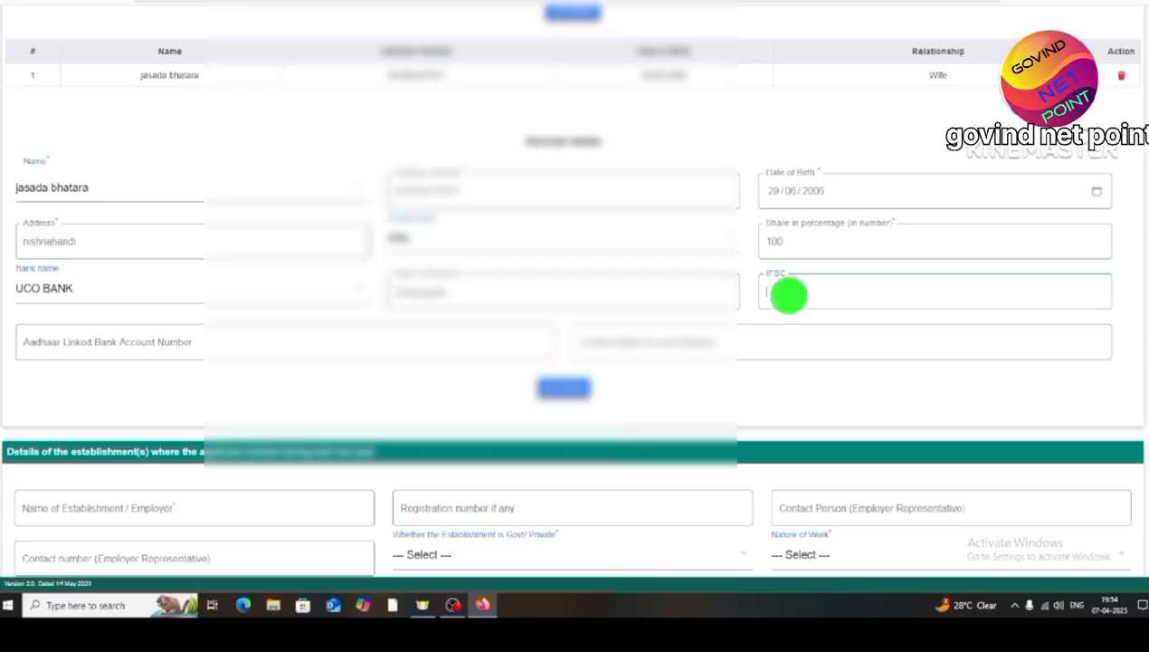
{"action": "type", "text": "UCBA0002849"}
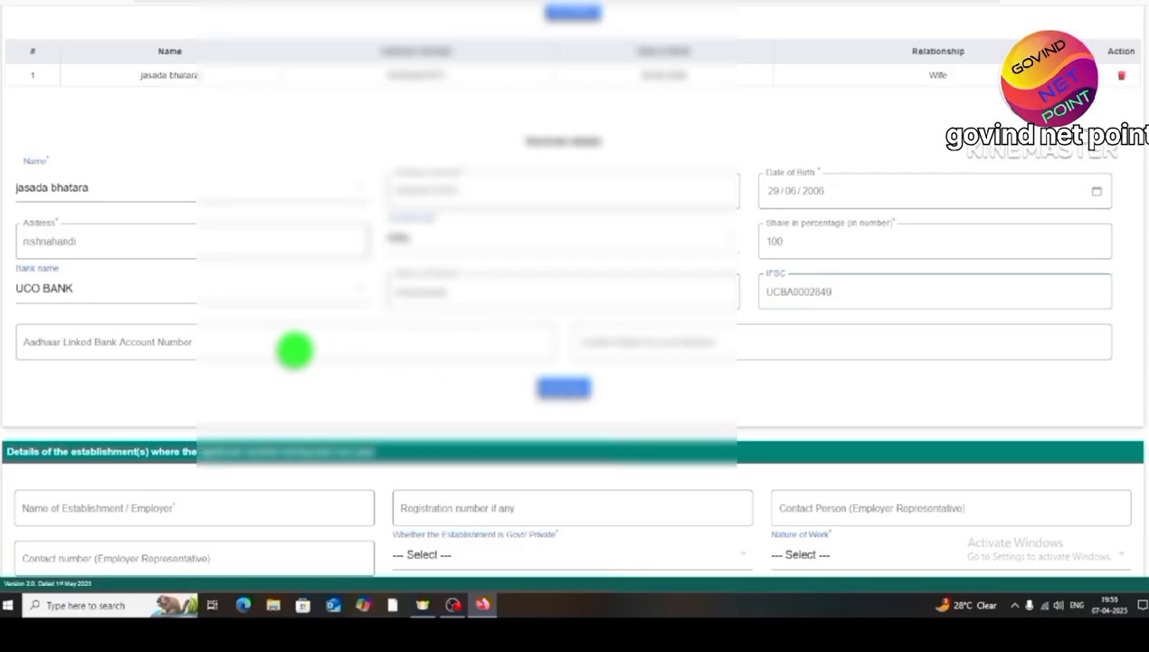
Enter the nominee's bank account number and paste it again into the confirm field
{"action": "left_click", "coordinate": [295, 350]}
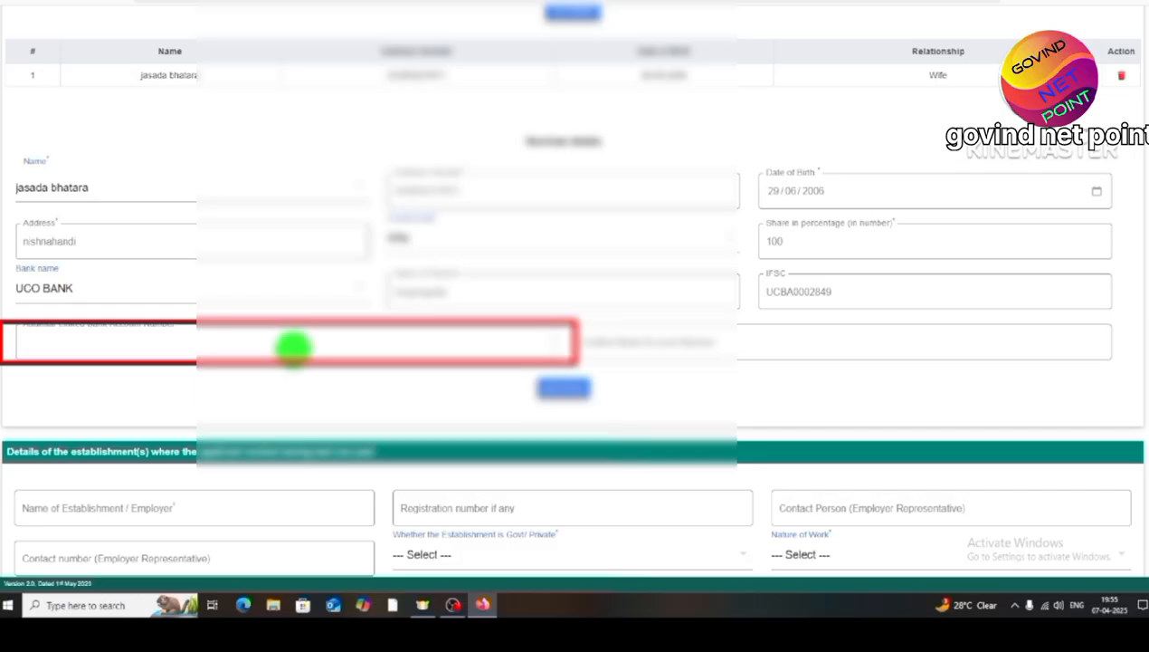
{"action": "key", "text": "ctrl+v"}
{"action": "double_click", "coordinate": [36, 342]}
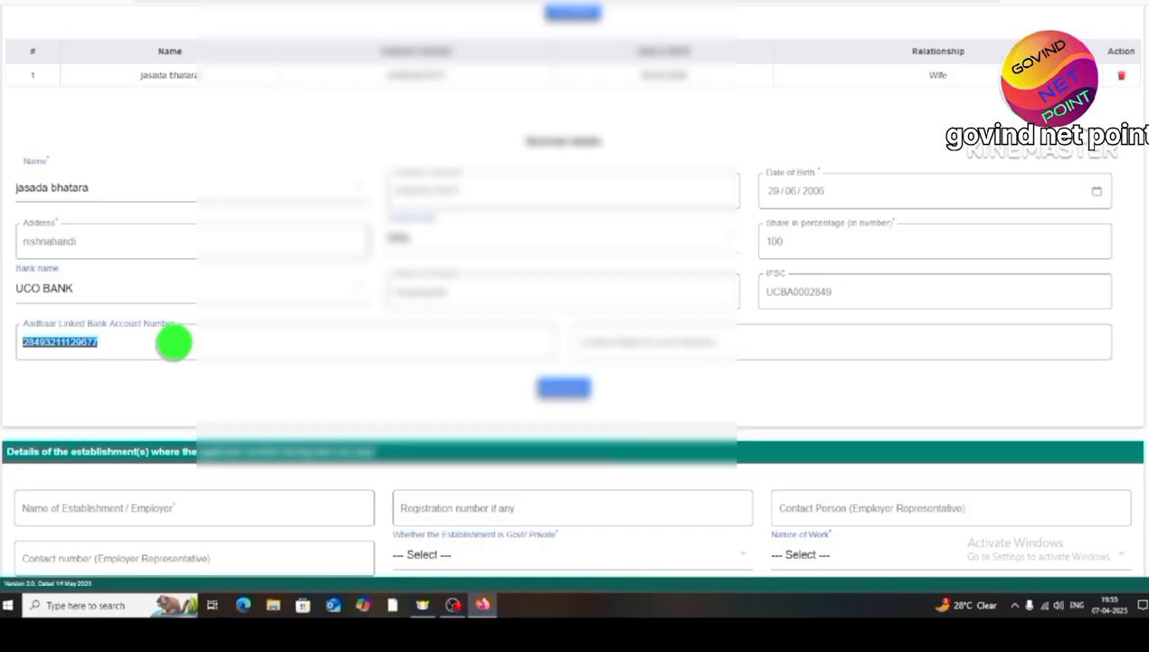
{"action": "left_click", "coordinate": [641, 353]}
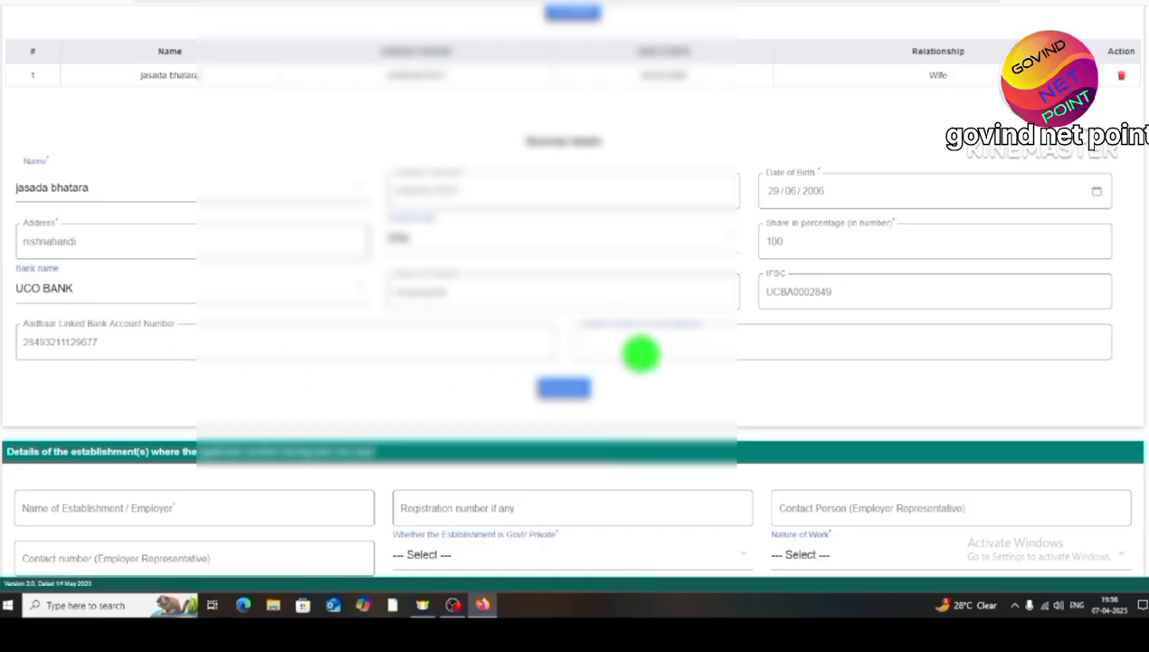
{"action": "key", "text": "ctrl+v"}
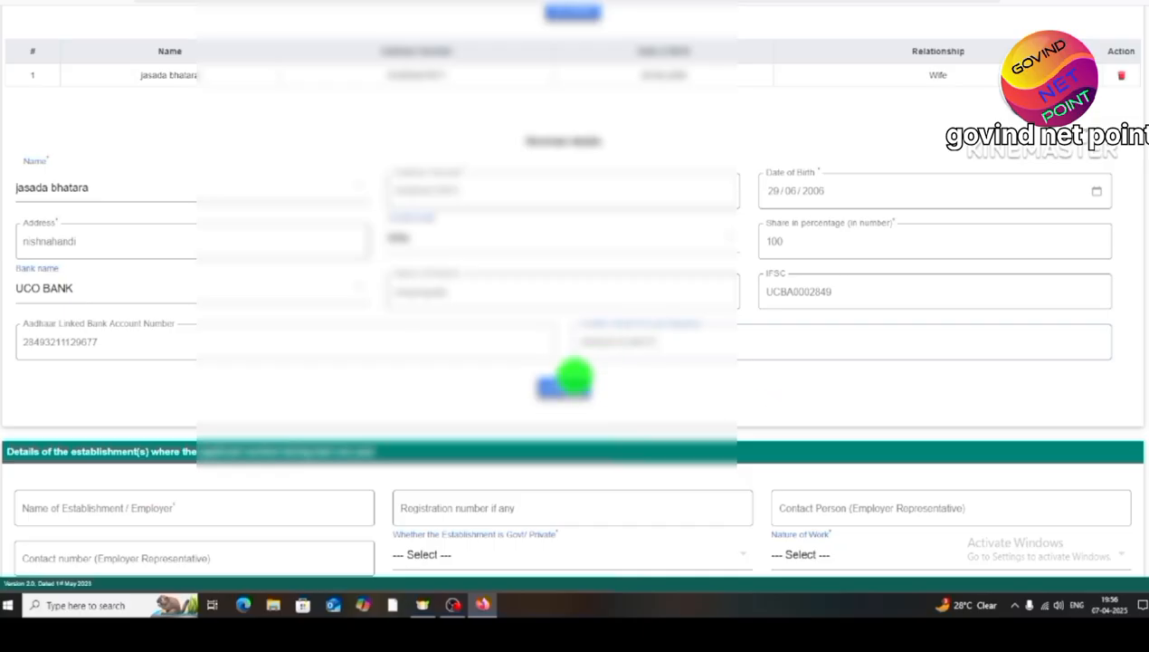
{"action": "scroll", "coordinate": [573, 379], "scroll_direction": "down", "scroll_amount": 1}
Add the wife as nominee with a 100.0 percent share and acknowledge the confirmation
{"action": "left_click", "coordinate": [582, 326]}
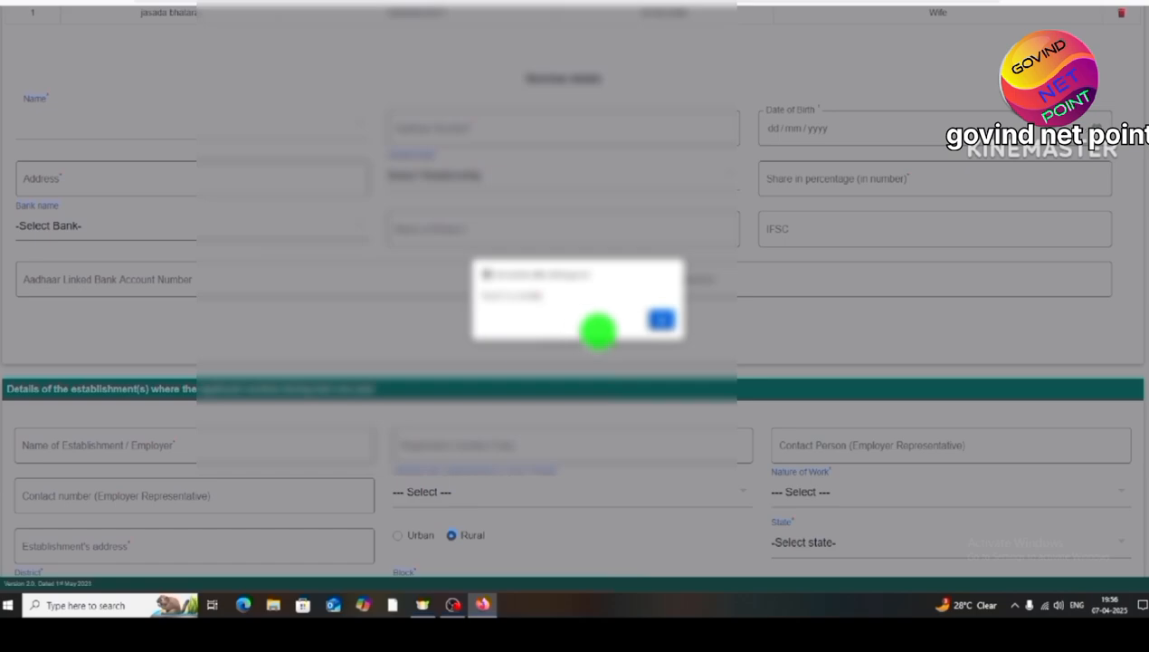
{"action": "left_click", "coordinate": [667, 319]}
{"action": "scroll", "coordinate": [669, 317], "scroll_direction": "down", "scroll_amount": 1}
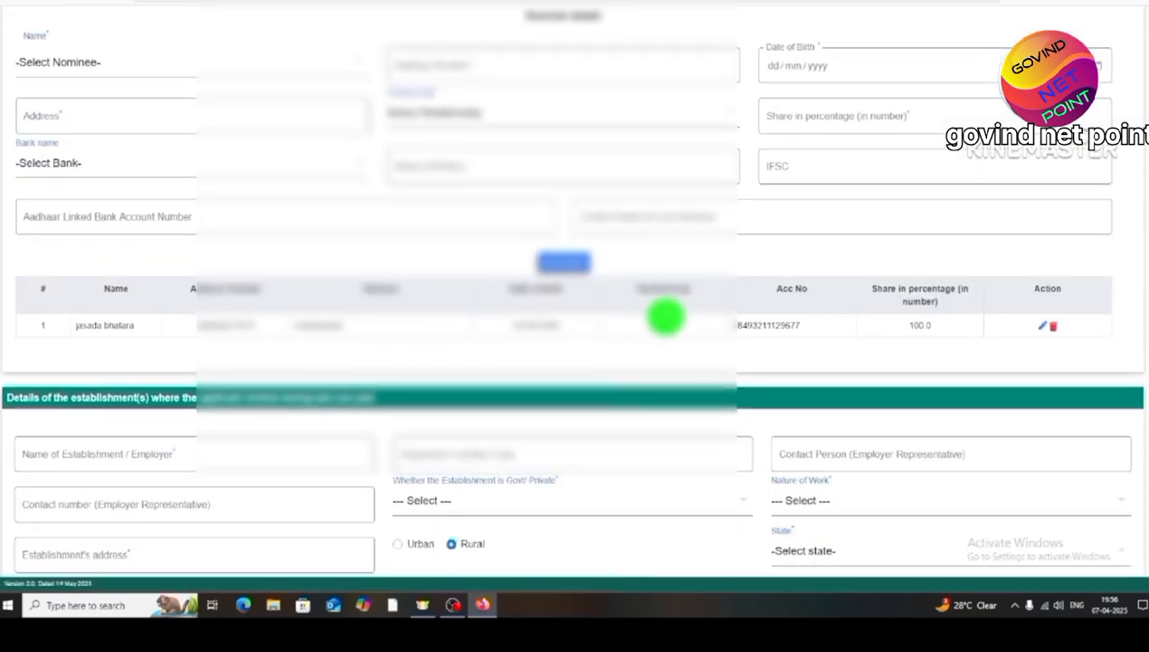
{"action": "scroll", "coordinate": [665, 317], "scroll_direction": "down", "scroll_amount": 1}
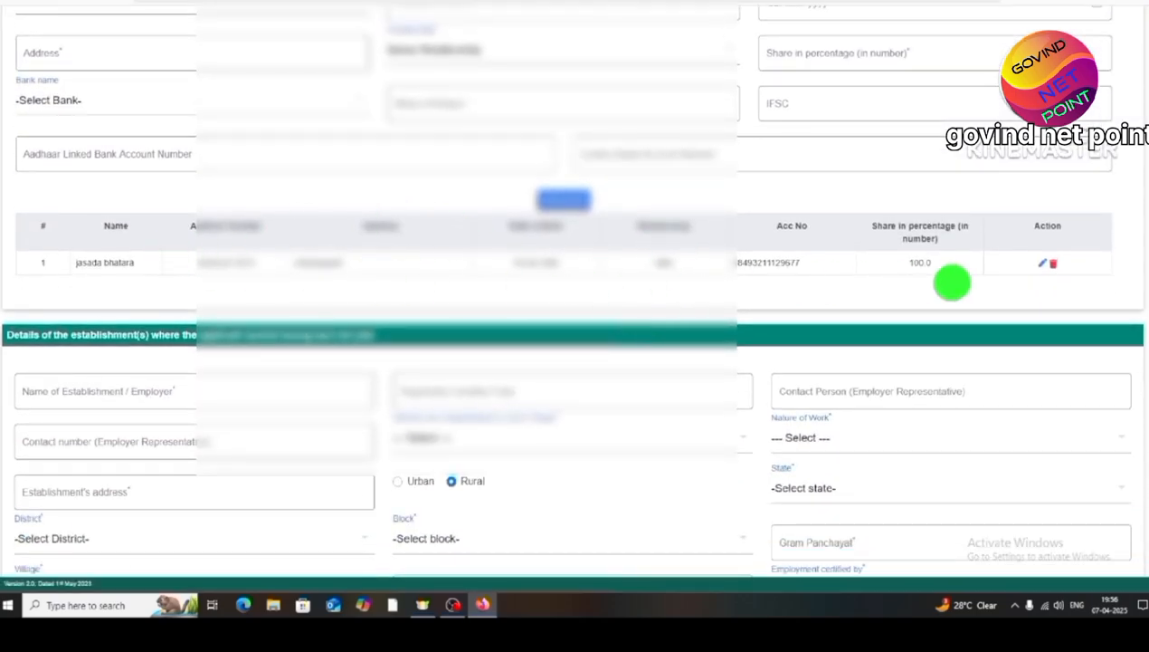
{"action": "scroll", "coordinate": [633, 274], "scroll_direction": "down", "scroll_amount": 1}
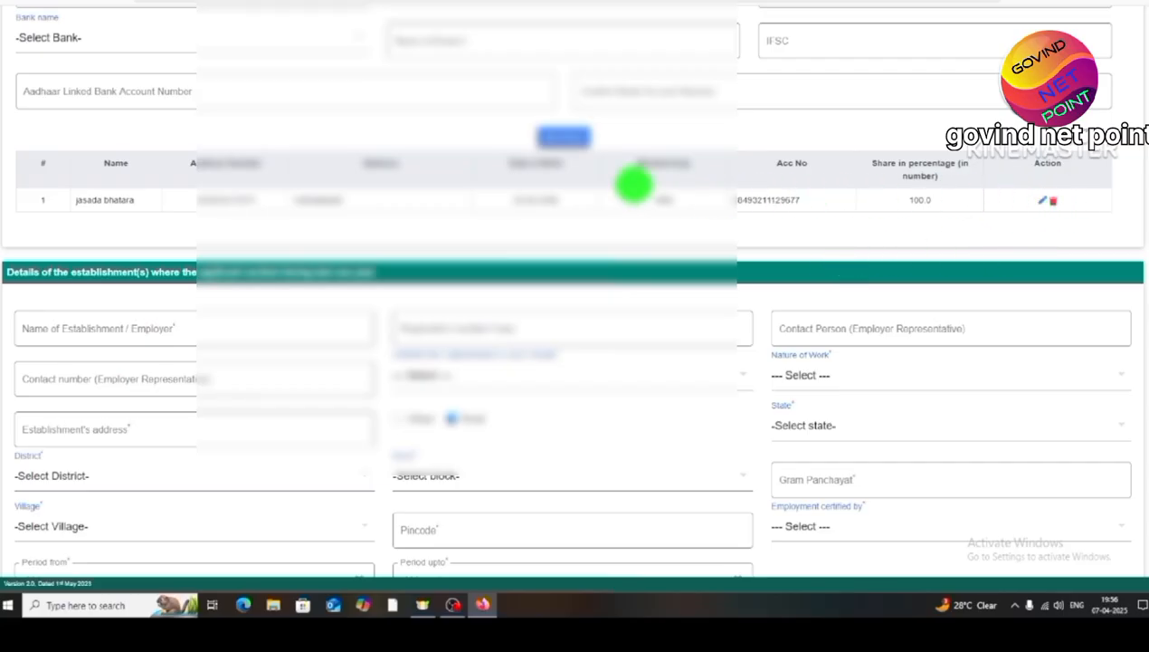
{"action": "scroll", "coordinate": [633, 185], "scroll_direction": "down", "scroll_amount": 2}
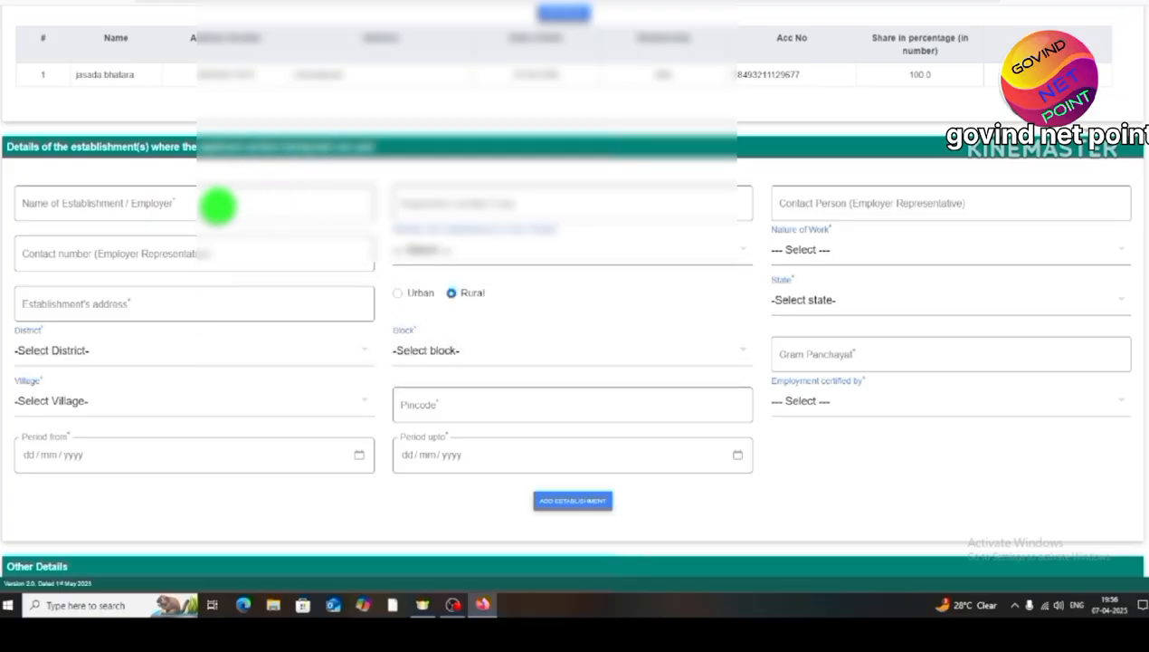
Enter the employer's name and the representative's contact number
{"action": "left_click", "coordinate": [212, 208]}
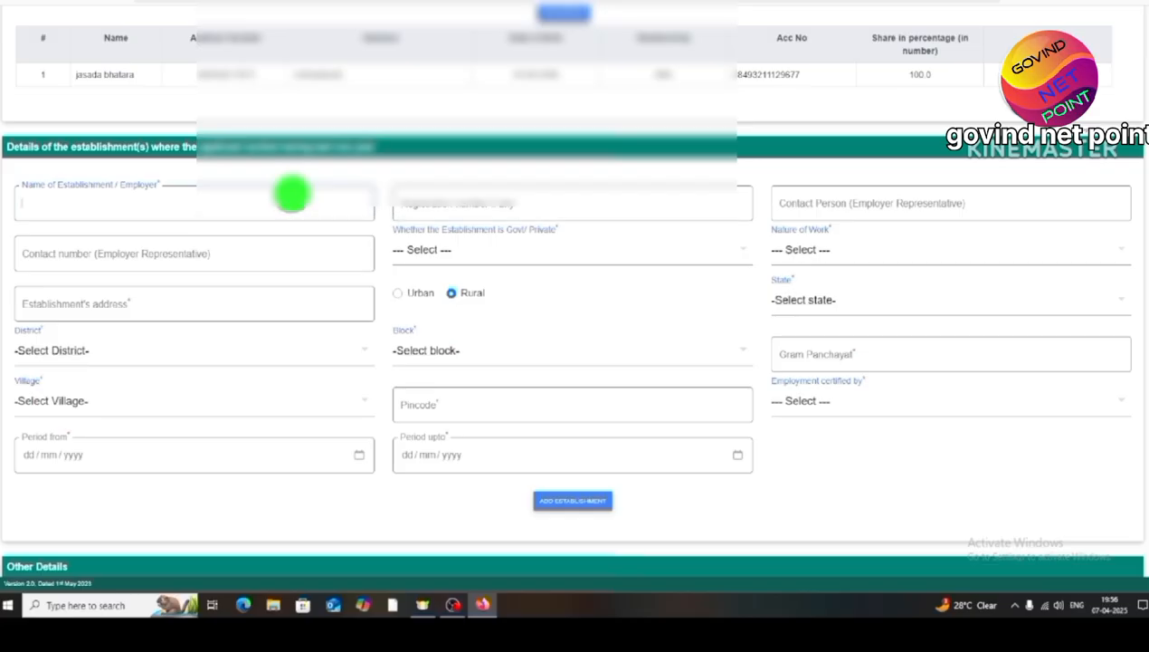
{"action": "type", "text": "F"}
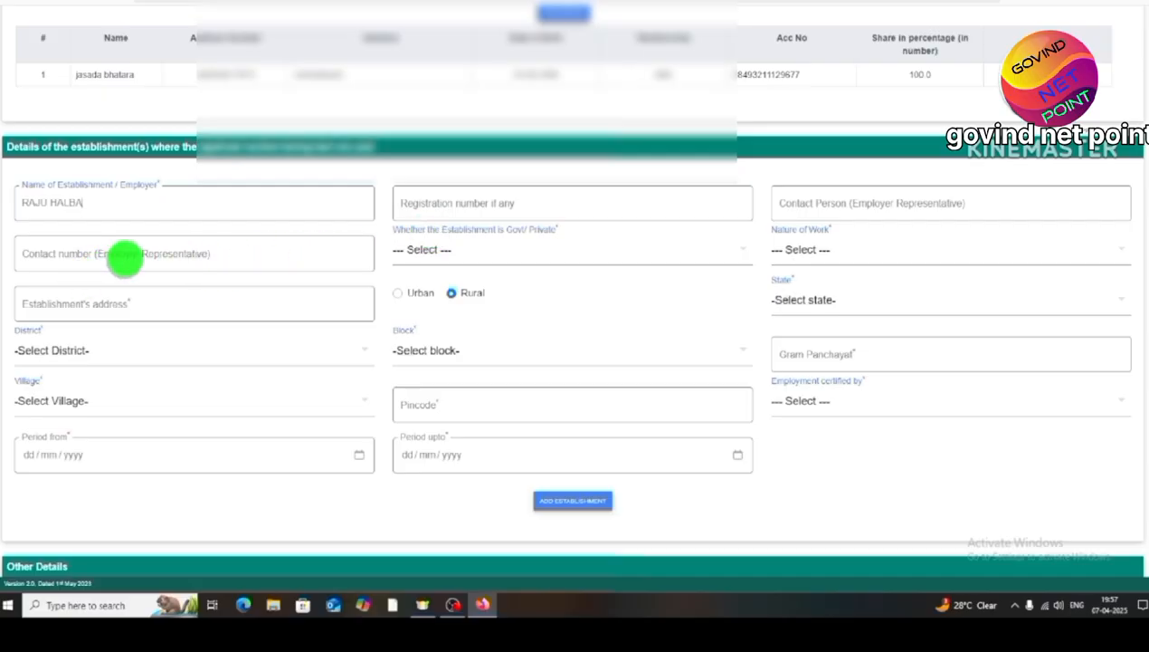
{"action": "left_click", "coordinate": [125, 259]}
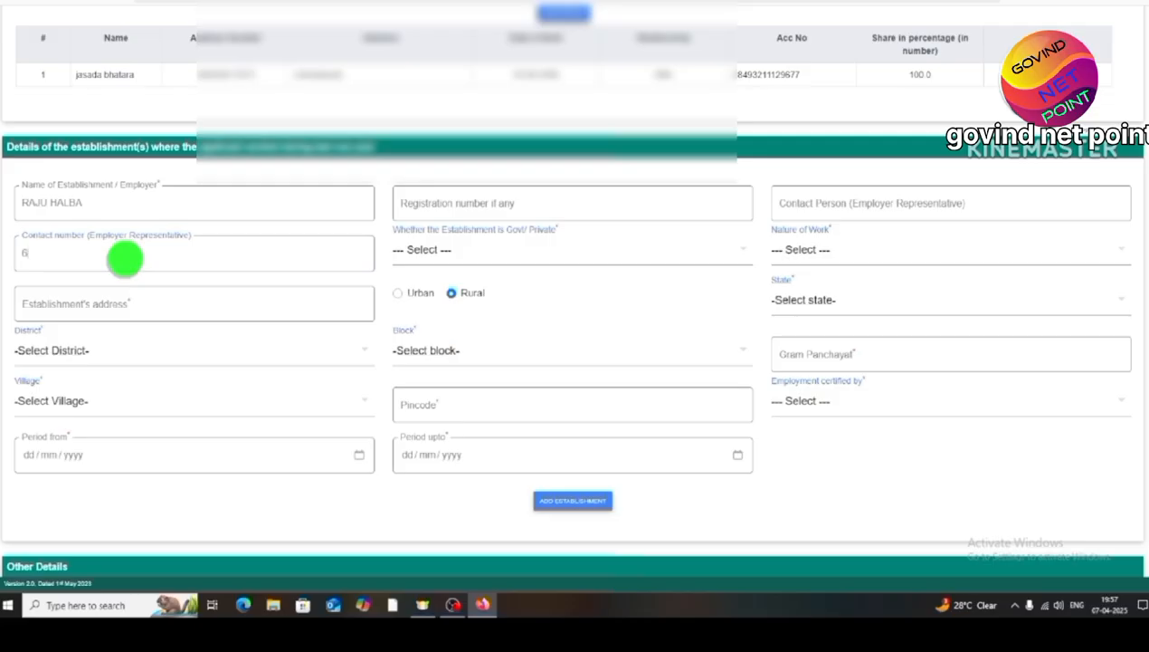
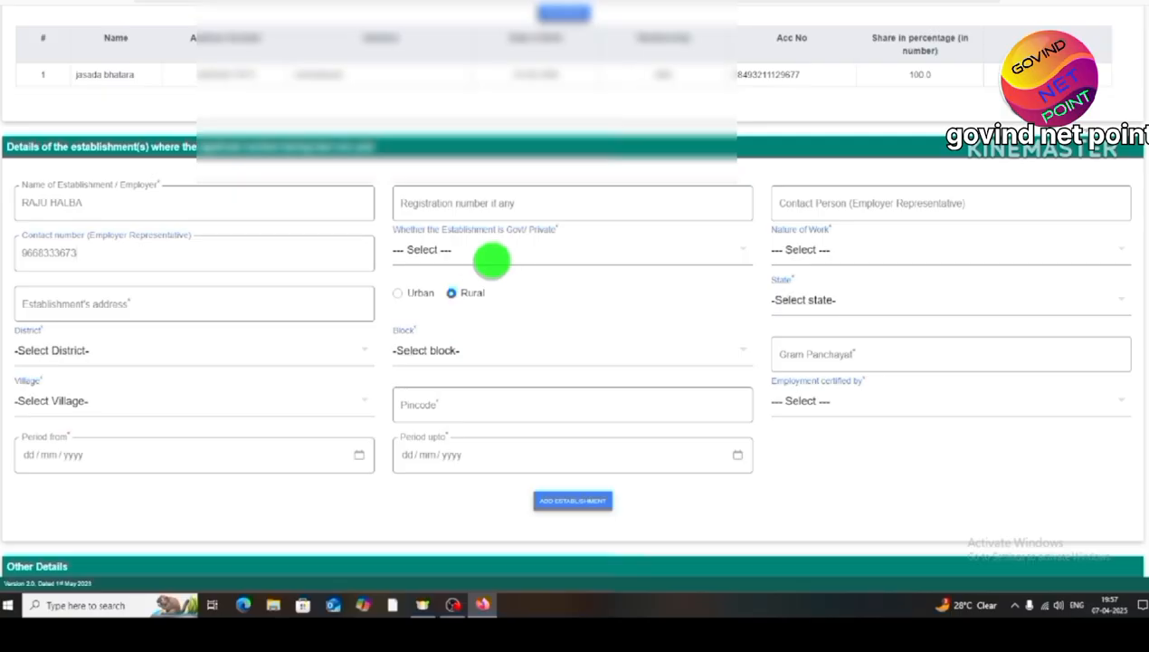
Mark the establishment Private, nature of work Helper to Mason(Mistri), address NANDAHANDI
{"action": "left_click", "coordinate": [498, 256]}
{"action": "left_click", "coordinate": [493, 316]}
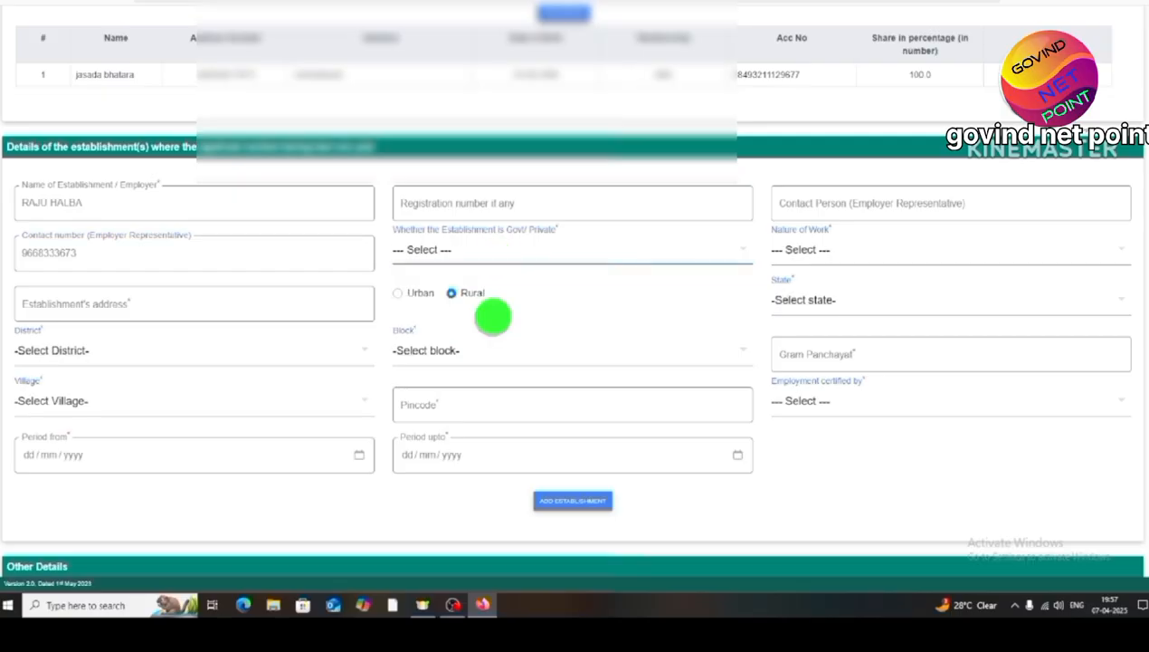
{"action": "left_click", "coordinate": [844, 254]}
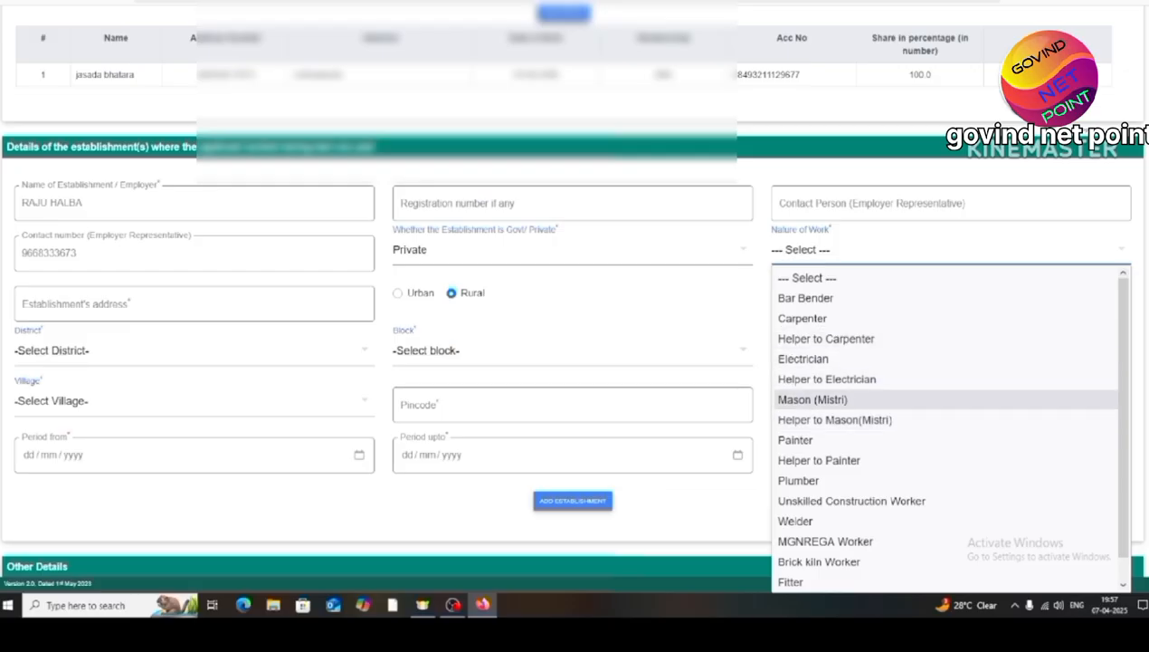
{"action": "left_click", "coordinate": [835, 419]}
{"action": "scroll", "coordinate": [723, 313], "scroll_direction": "down", "scroll_amount": 1}
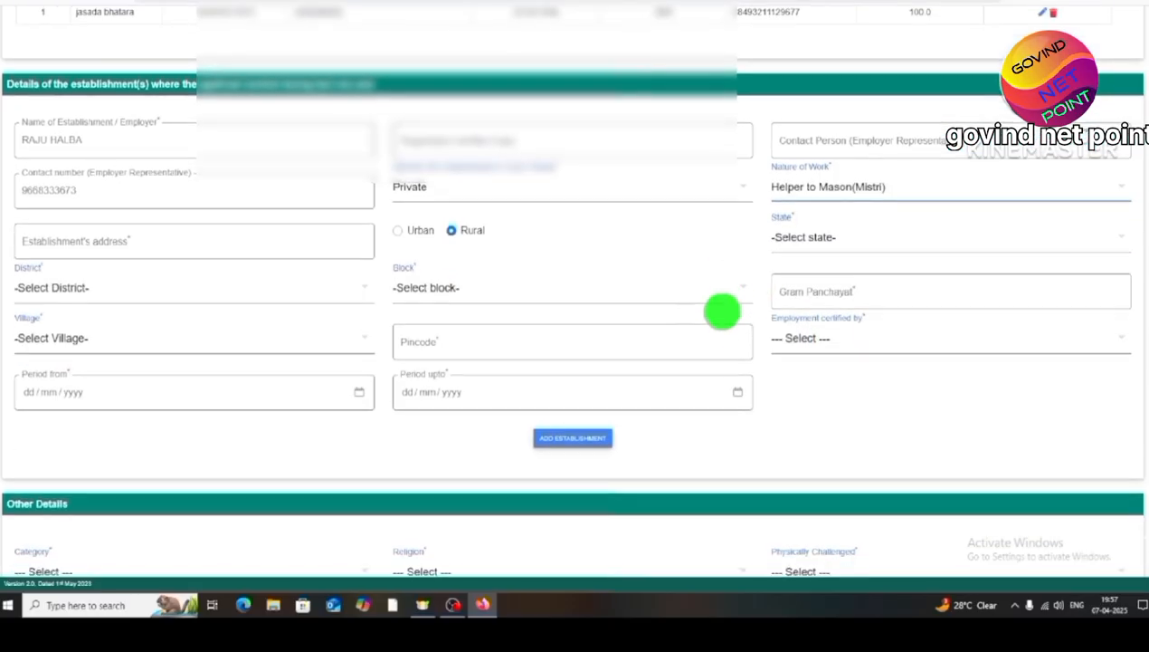
{"action": "left_click", "coordinate": [134, 247]}
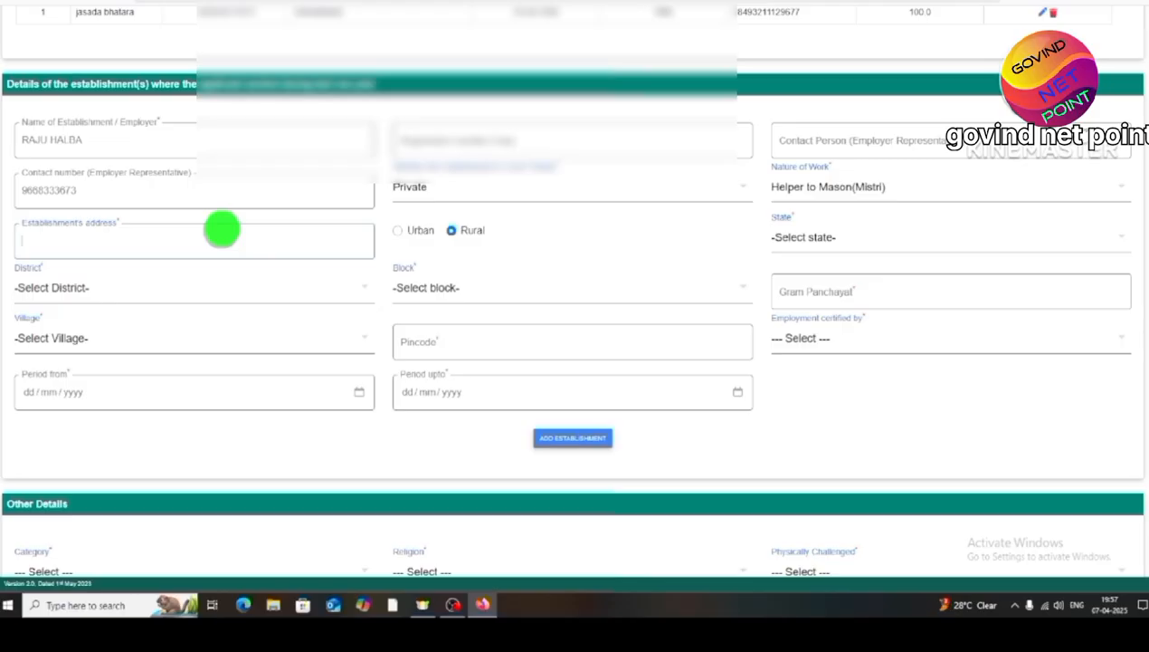
{"action": "type", "text": "NANDAHANDI"}
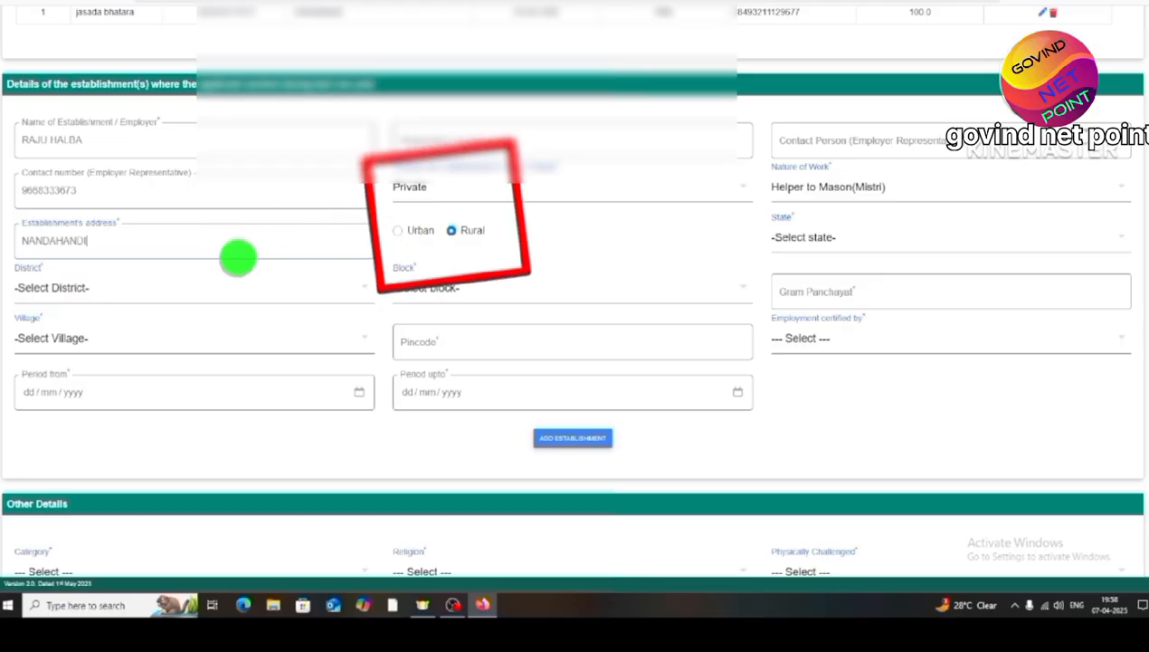
{"action": "scroll", "coordinate": [239, 256], "scroll_direction": "down", "scroll_amount": 1}
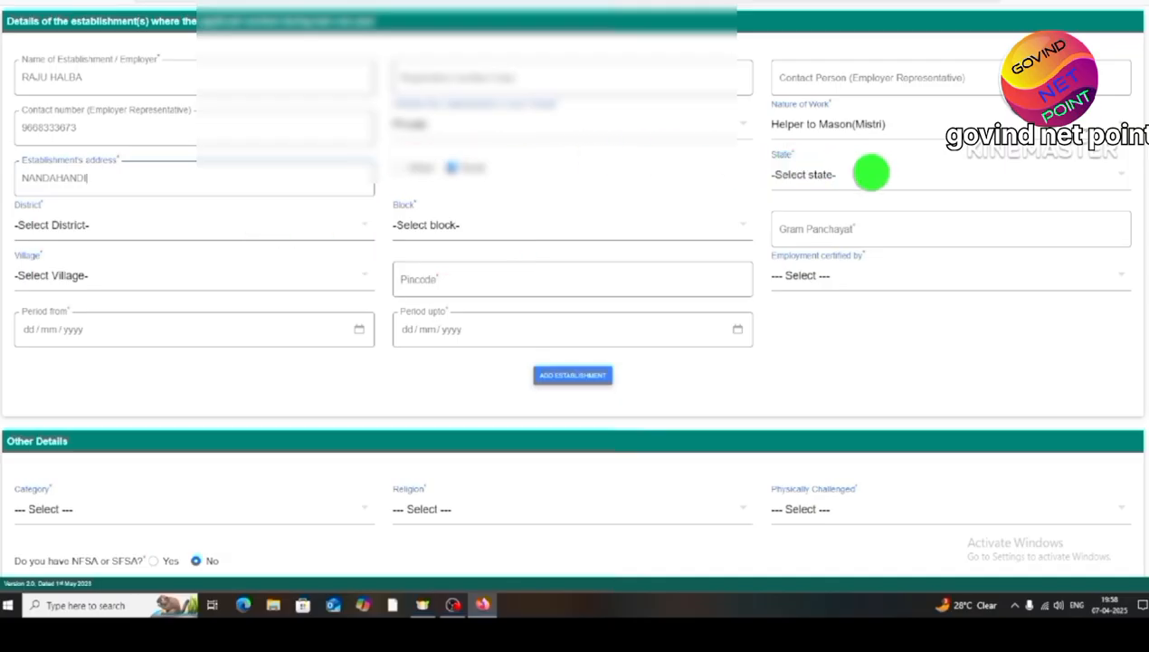
Set the establishment's state to ODISHA, district NABARANGPUR and block NANDAHANDI
{"action": "left_click", "coordinate": [885, 174]}
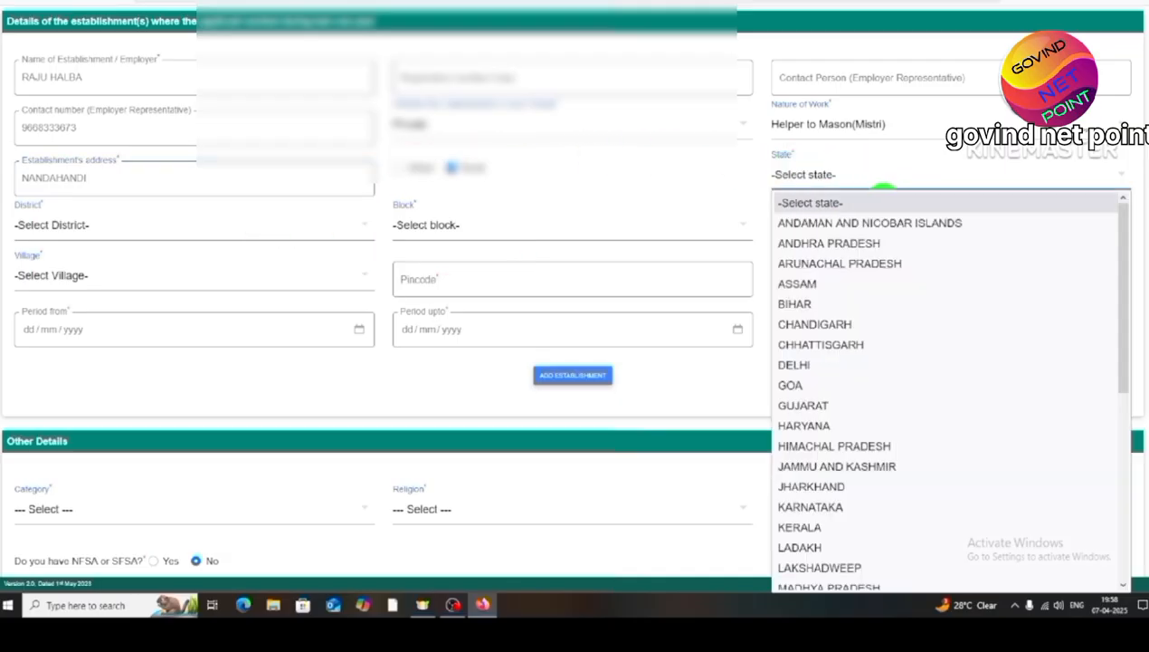
{"action": "scroll", "coordinate": [815, 385], "scroll_direction": "down", "scroll_amount": 3}
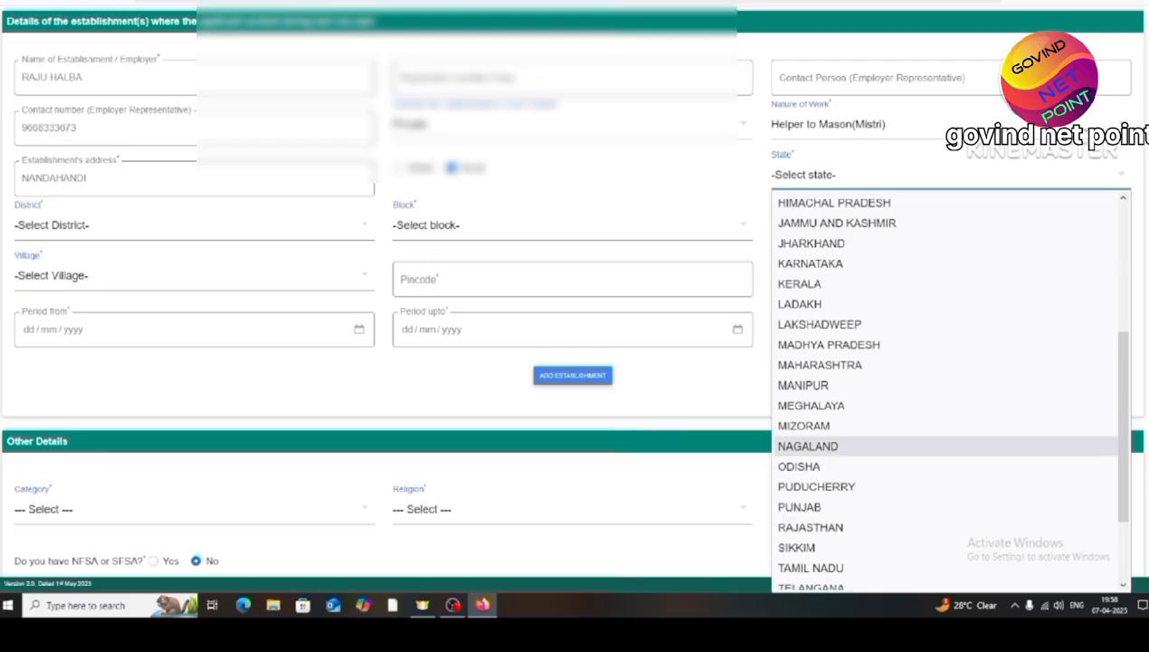
{"action": "left_click", "coordinate": [799, 466]}
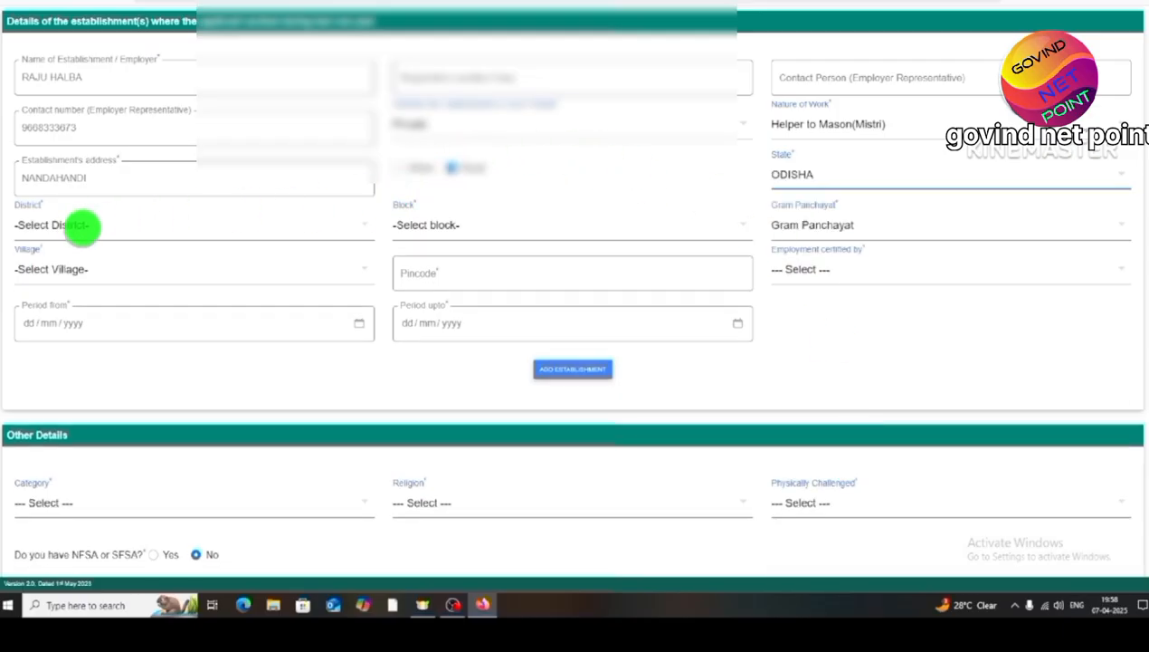
{"action": "left_click", "coordinate": [74, 226]}
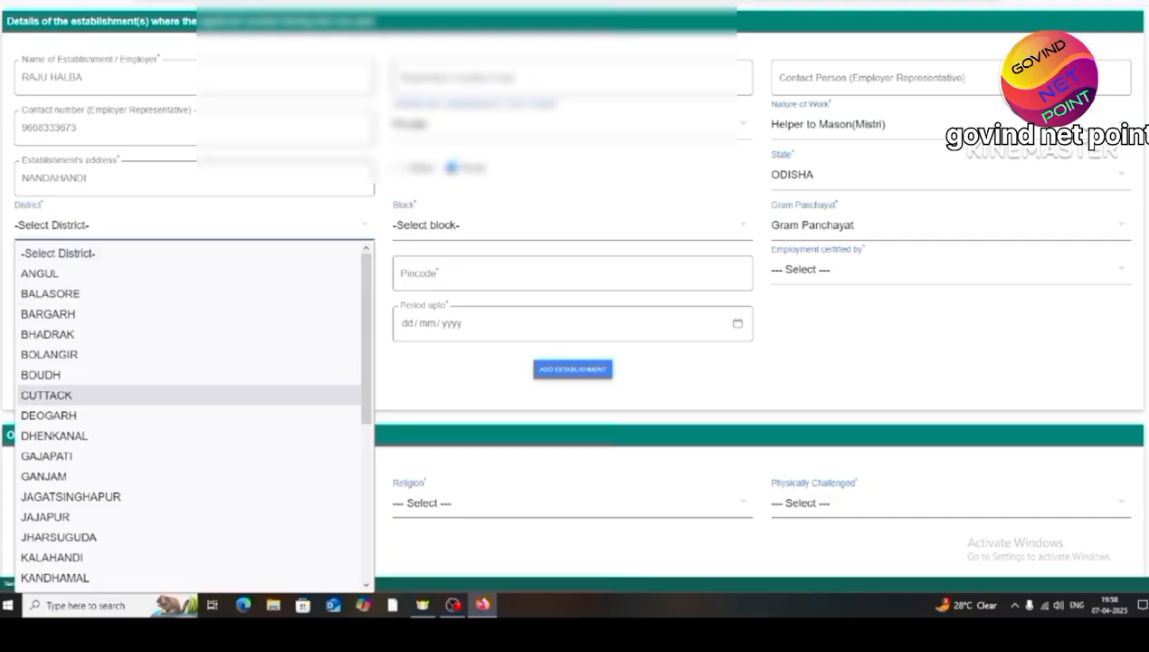
{"action": "scroll", "coordinate": [54, 414], "scroll_direction": "down", "scroll_amount": 3}
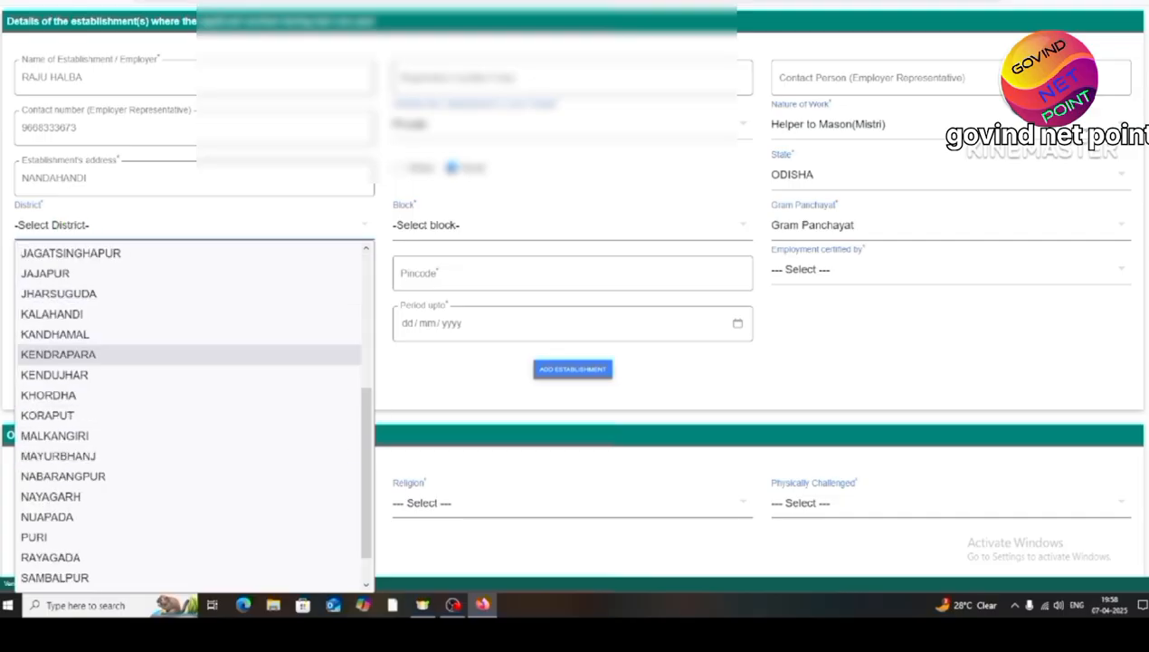
{"action": "left_click", "coordinate": [63, 475]}
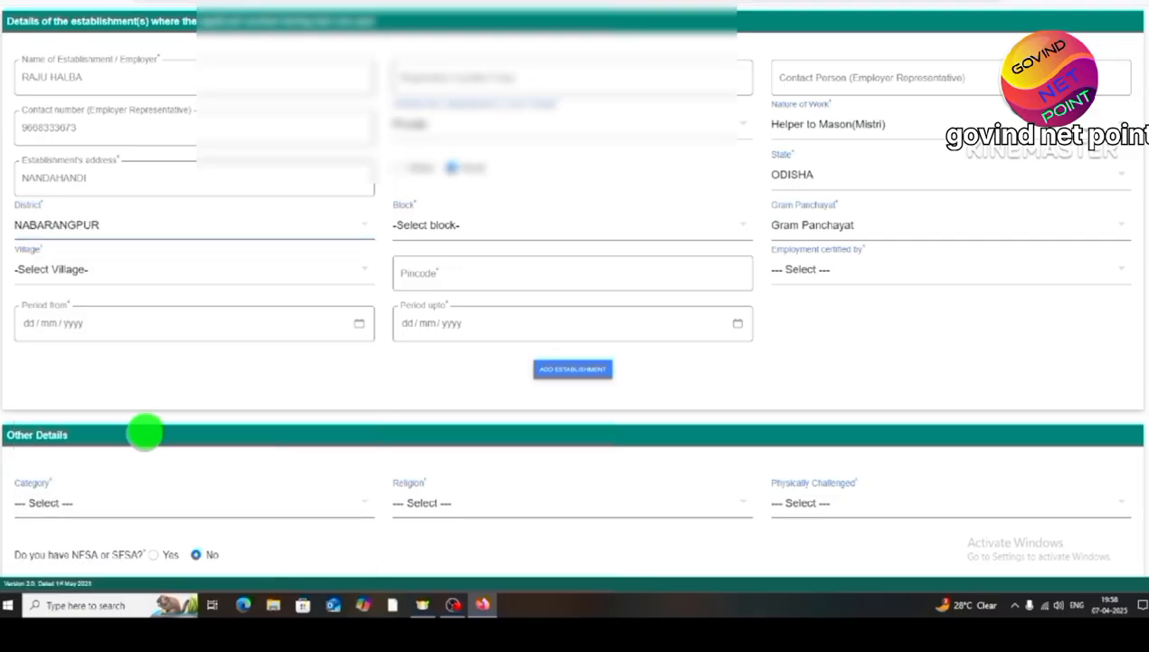
{"action": "left_click", "coordinate": [489, 227]}
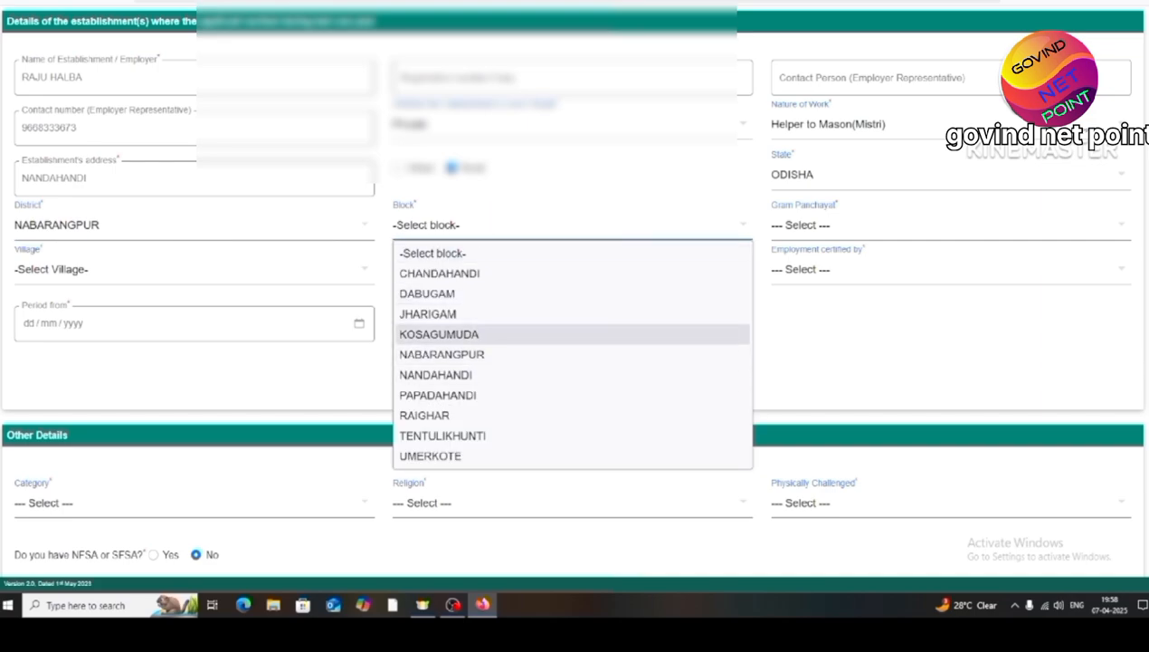
{"action": "left_click", "coordinate": [452, 374]}
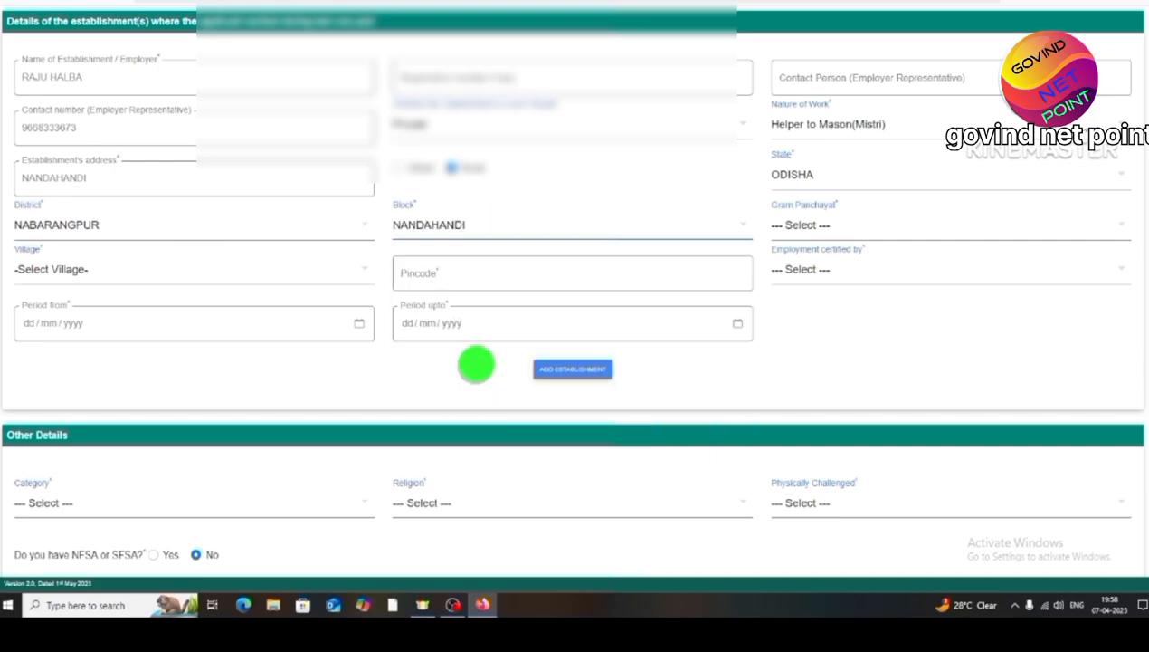
{"action": "scroll", "coordinate": [526, 259], "scroll_direction": "down", "scroll_amount": 1}
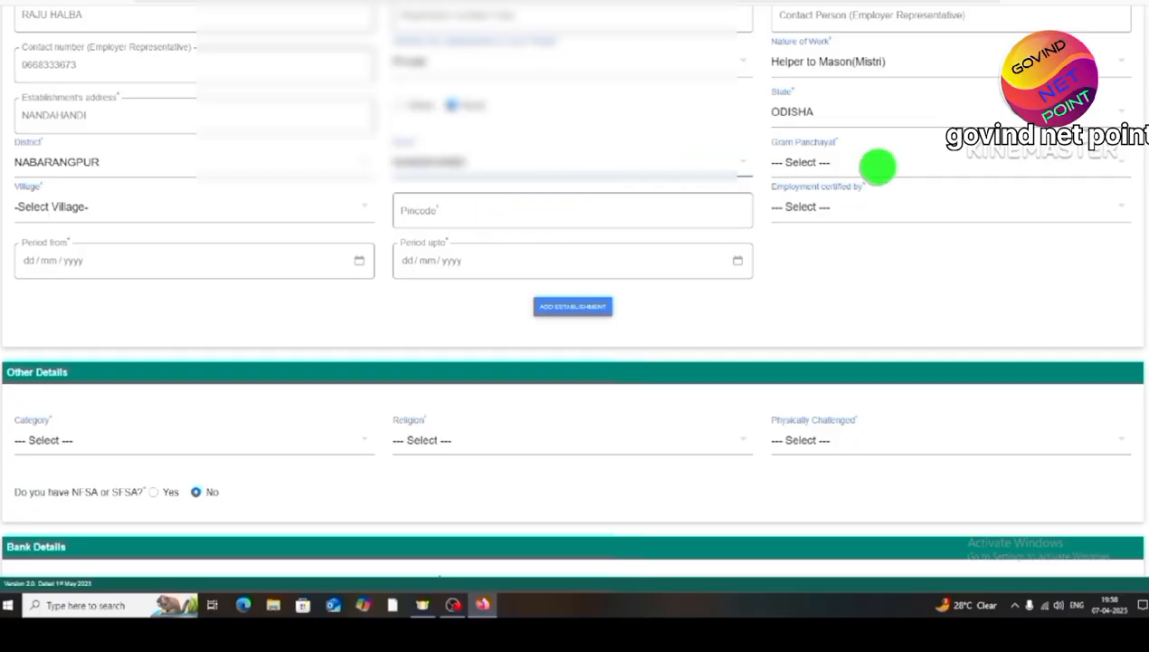
Choose gram panchayat NANDAHANDI, village Nandahandi, and enter pincode 764078
{"action": "left_click", "coordinate": [878, 165]}
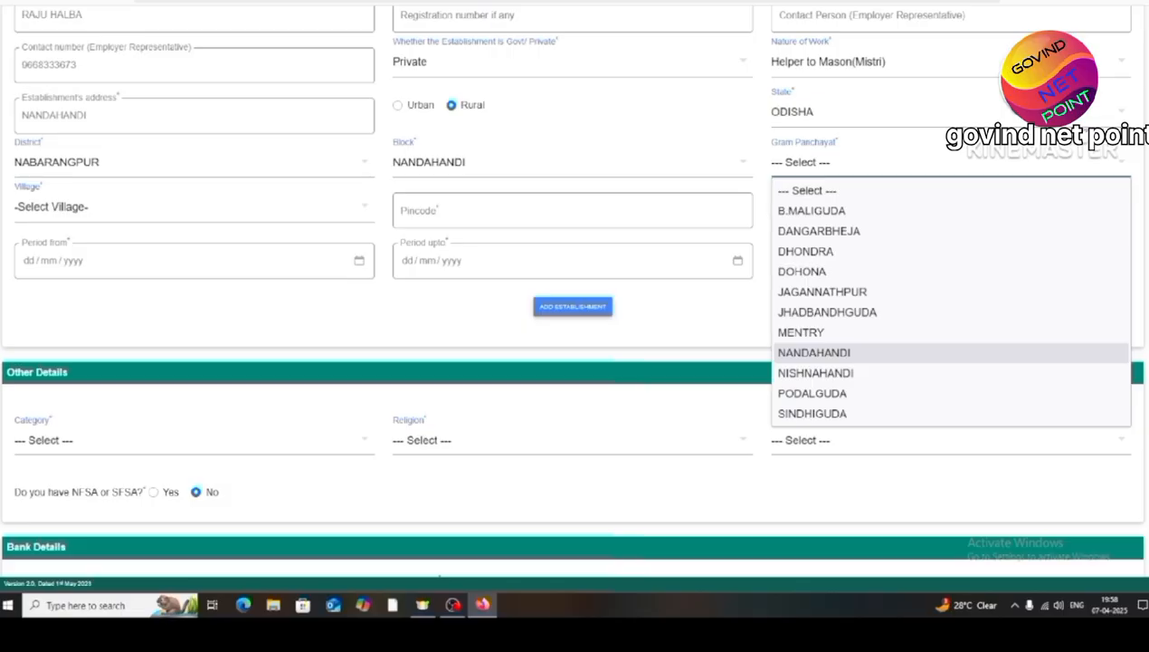
{"action": "left_click", "coordinate": [815, 352]}
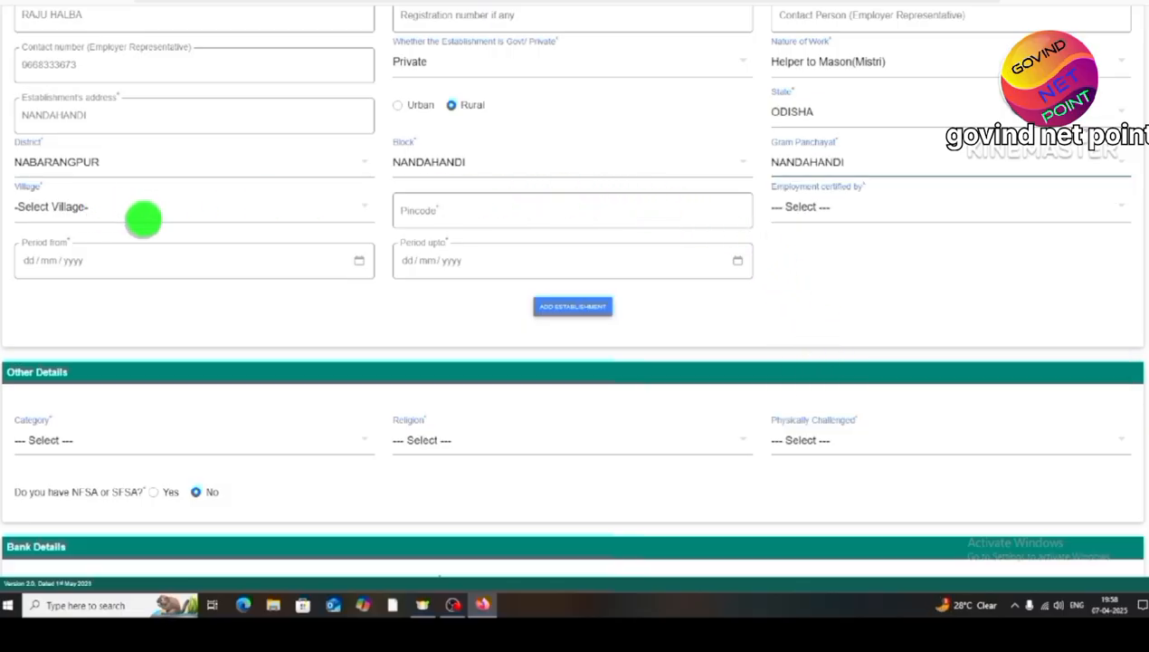
{"action": "left_click", "coordinate": [144, 218]}
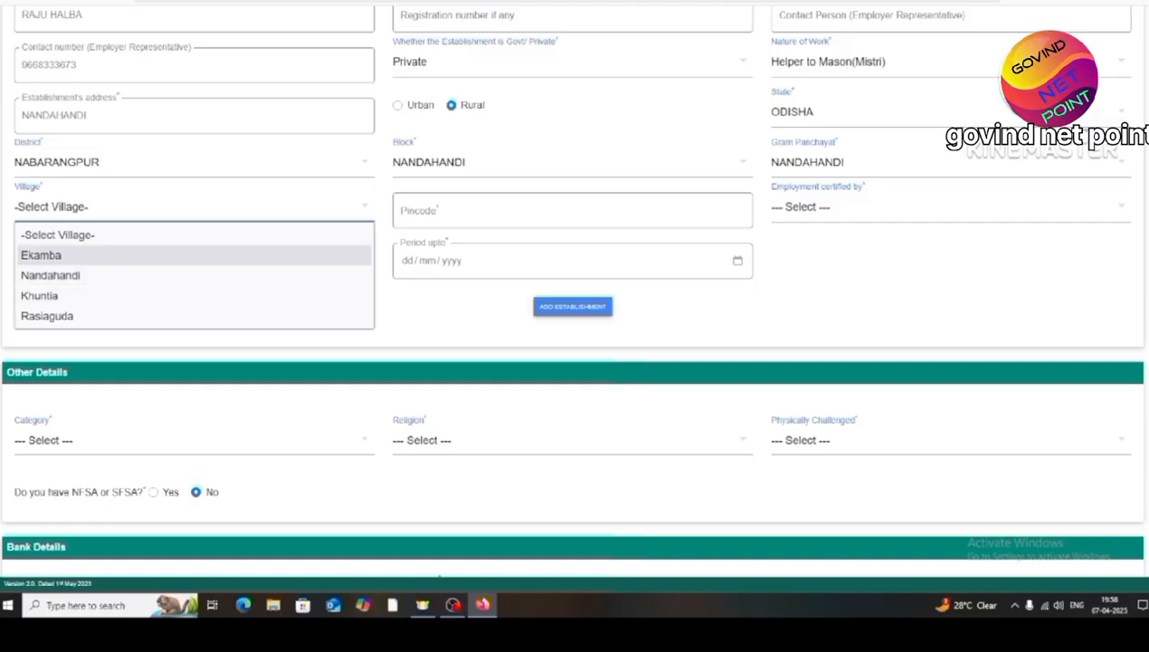
{"action": "left_click", "coordinate": [136, 274]}
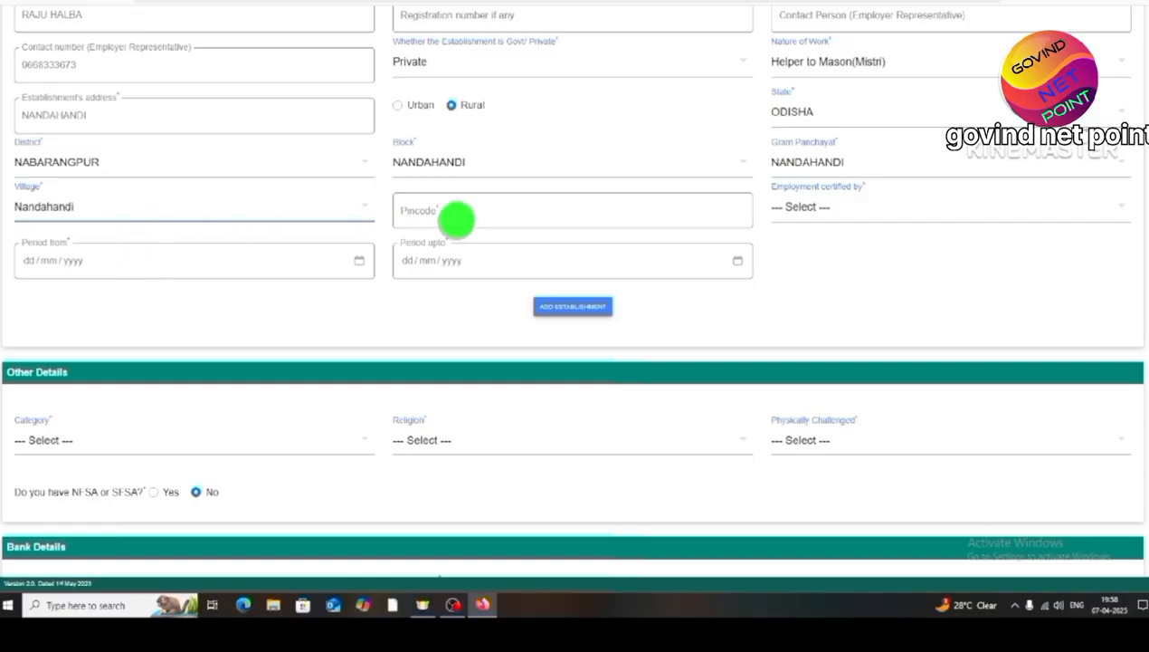
{"action": "left_click", "coordinate": [464, 215]}
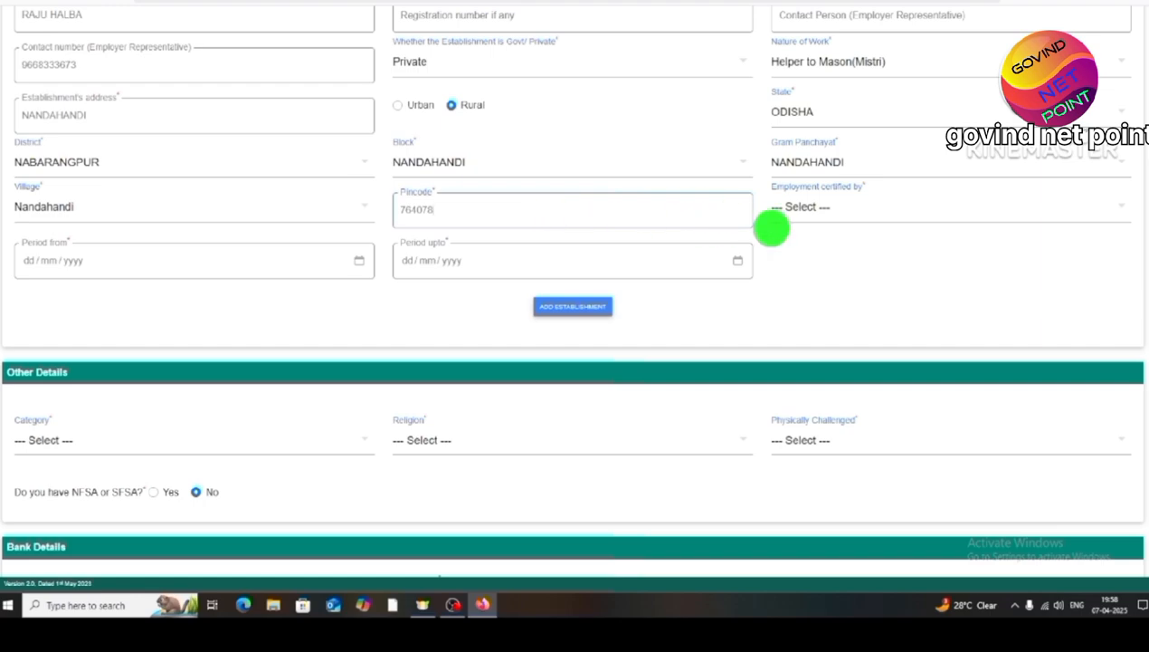
{"action": "left_click", "coordinate": [858, 218]}
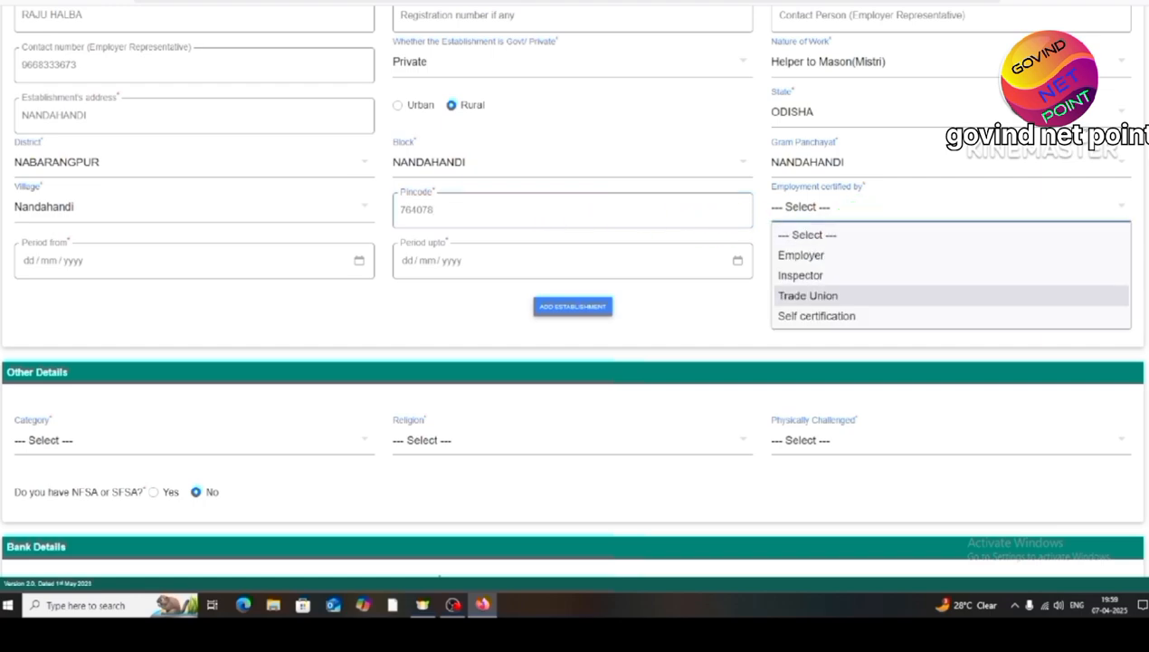
Set employment certified by to Self certification and the period from date to 05/01/2025
{"action": "left_click", "coordinate": [833, 313]}
{"action": "scroll", "coordinate": [688, 237], "scroll_direction": "down", "scroll_amount": 3}
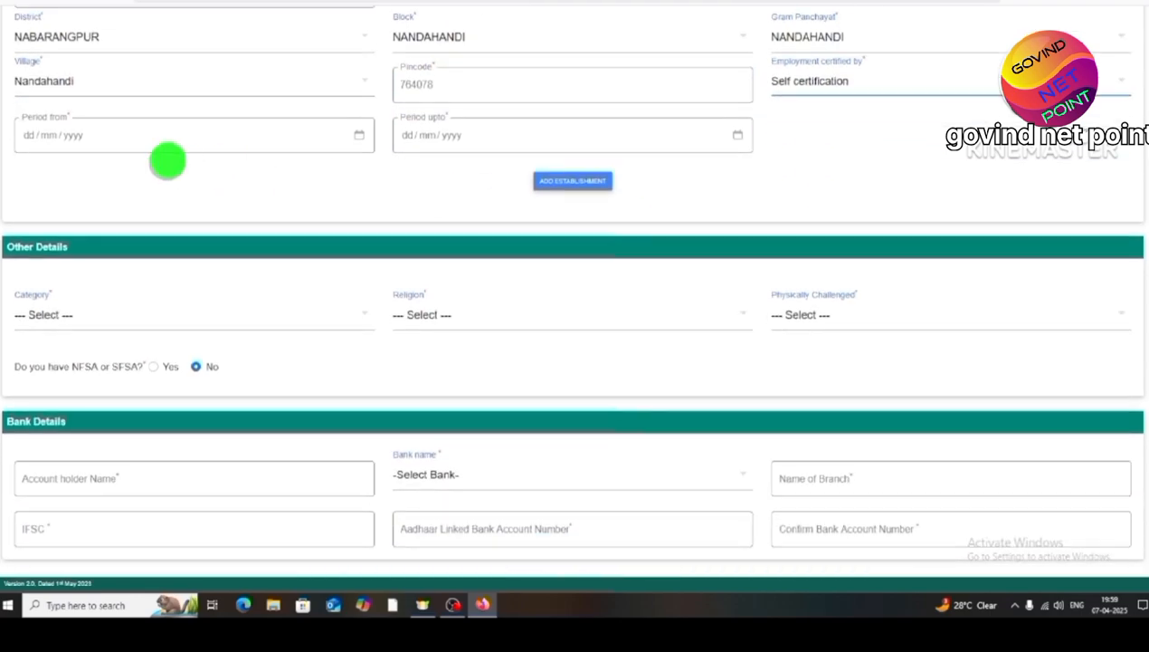
{"action": "left_click", "coordinate": [33, 135]}
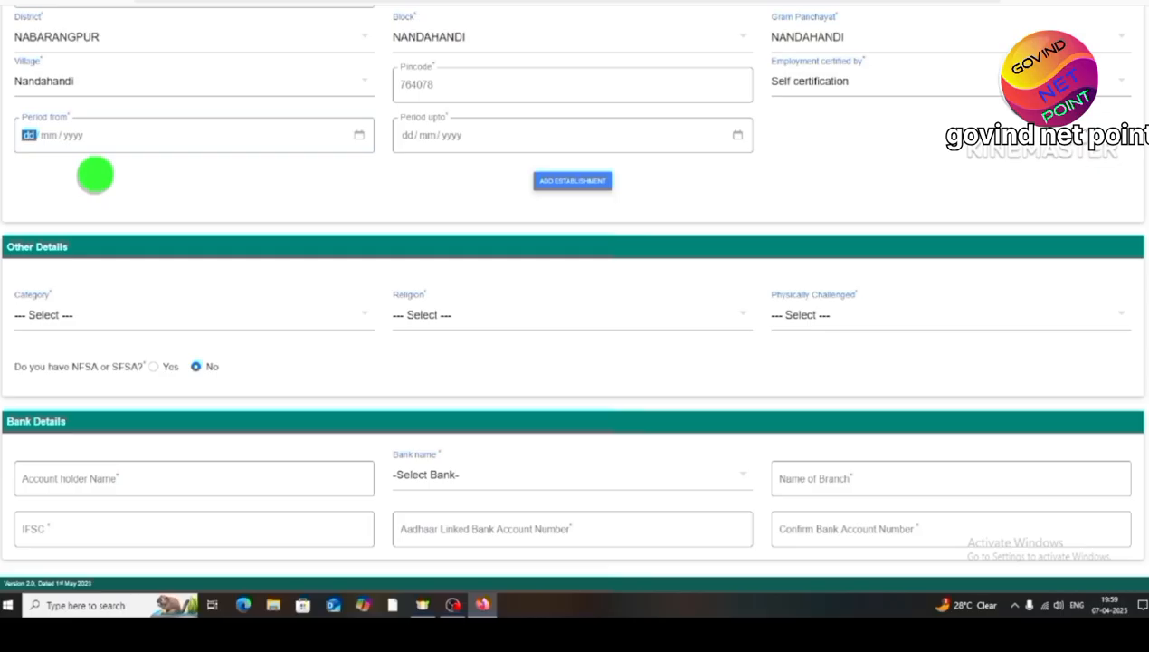
{"action": "type", "text": "05 / 01 / 2025"}
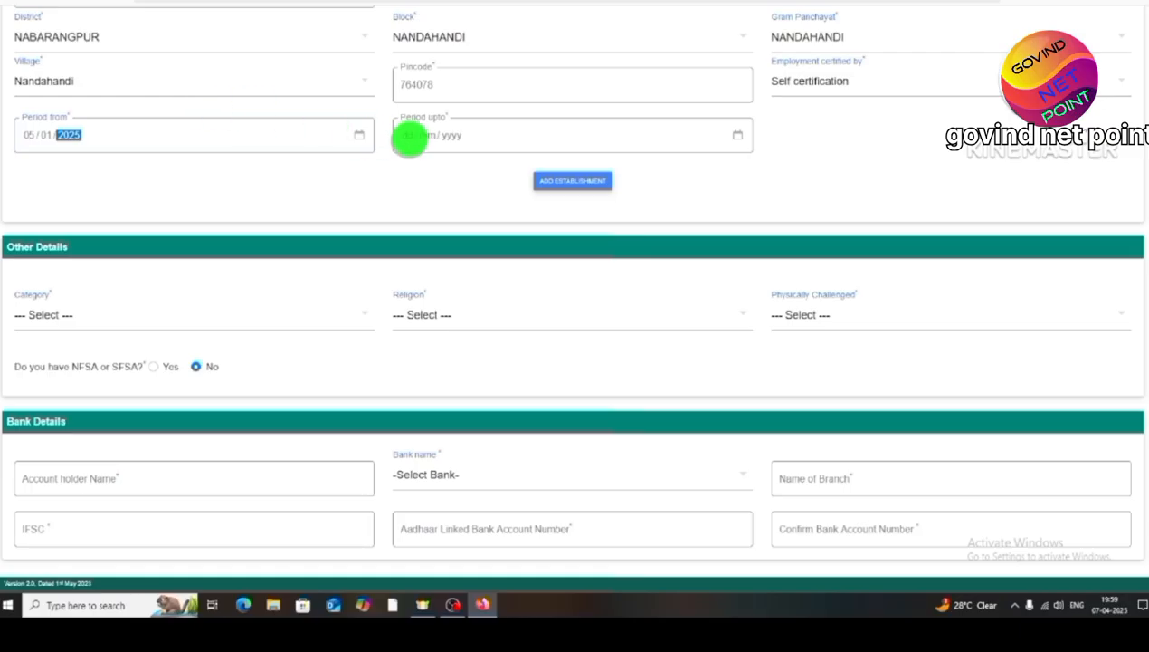
{"action": "left_click", "coordinate": [406, 135]}
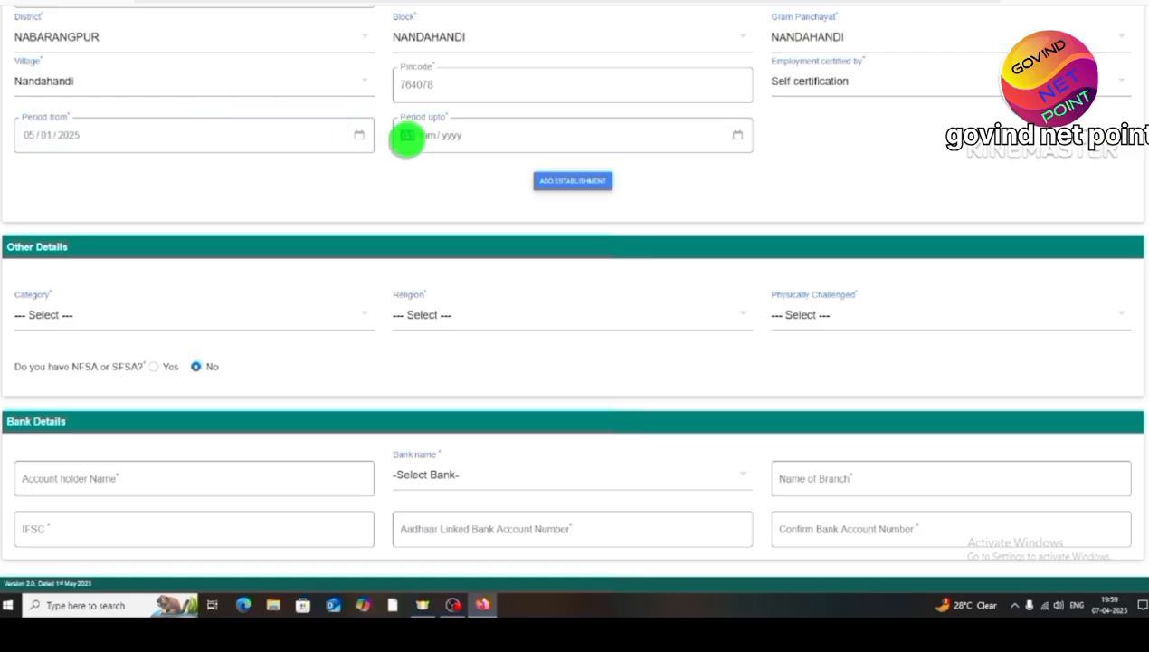
Enter the Period upto date and add the establishment, dismissing the Saved Successfully alert
{"action": "type", "text": "31"}
{"action": "type", "text": "05"}
{"action": "scroll", "coordinate": [406, 136], "scroll_direction": "down", "scroll_amount": 1}
{"action": "left_click", "coordinate": [585, 118]}
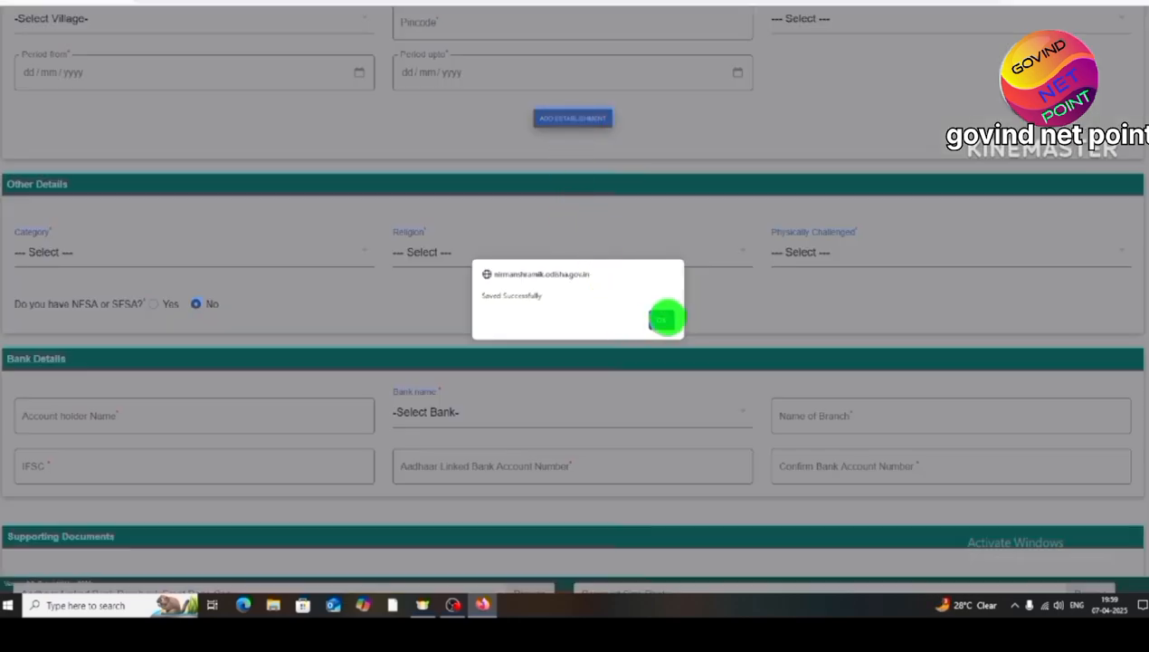
{"action": "left_click", "coordinate": [661, 319]}
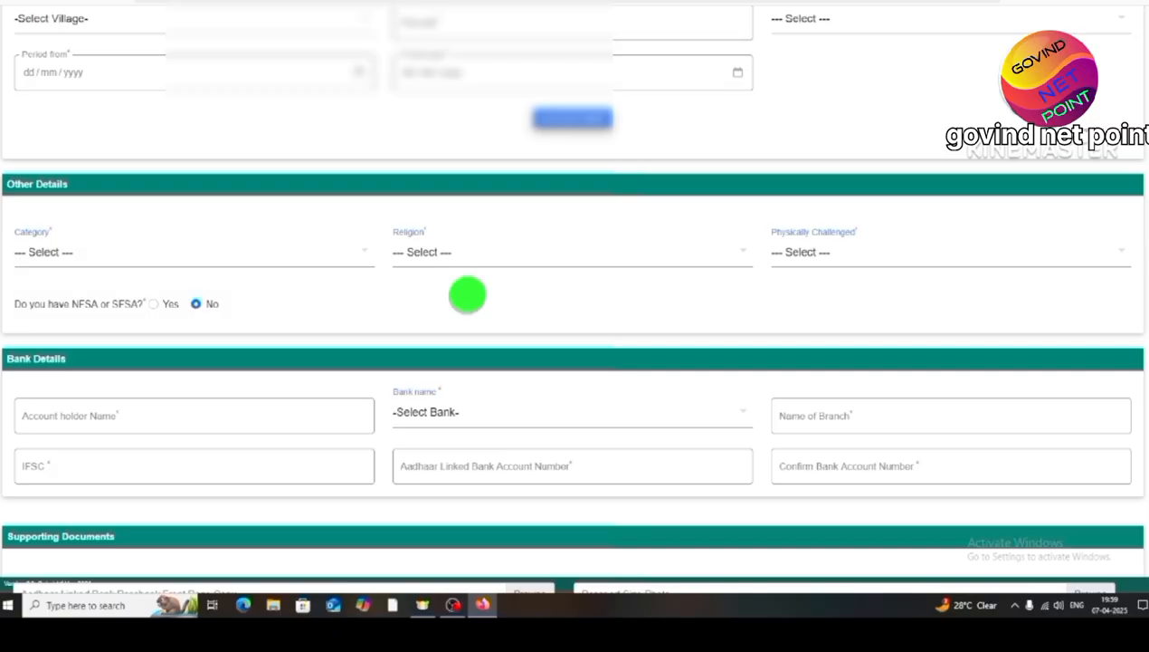
{"action": "scroll", "coordinate": [396, 272], "scroll_direction": "down", "scroll_amount": 1}
{"action": "scroll", "coordinate": [395, 271], "scroll_direction": "up", "scroll_amount": 3}
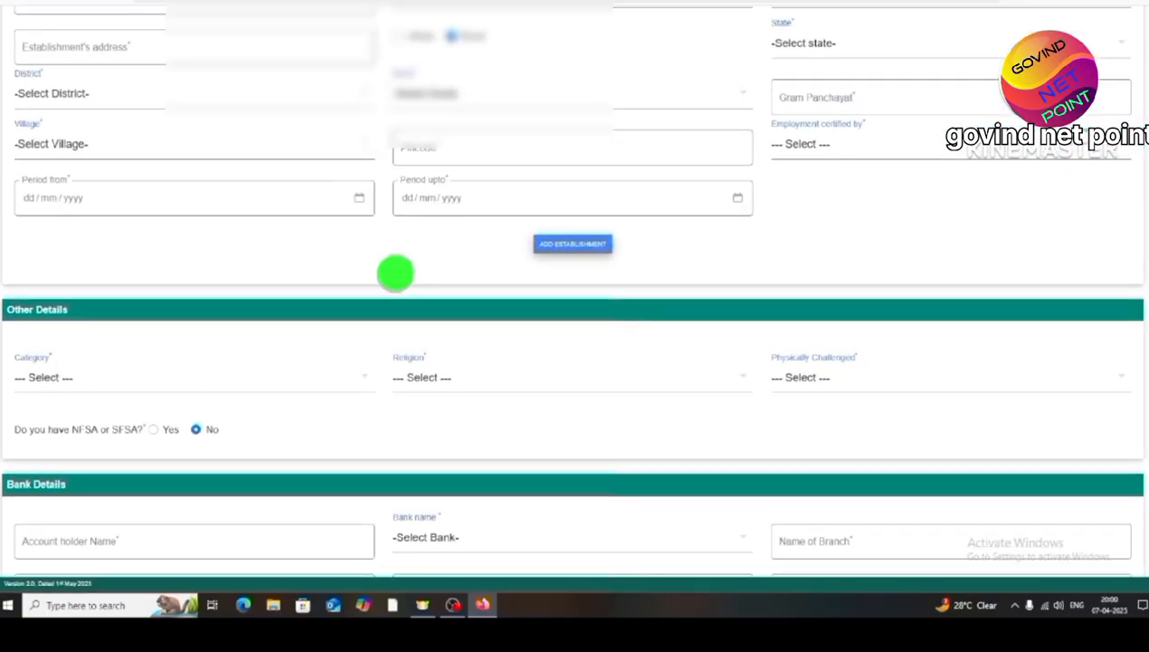
{"action": "scroll", "coordinate": [395, 271], "scroll_direction": "down", "scroll_amount": 1}
{"action": "scroll", "coordinate": [396, 271], "scroll_direction": "up", "scroll_amount": 5}
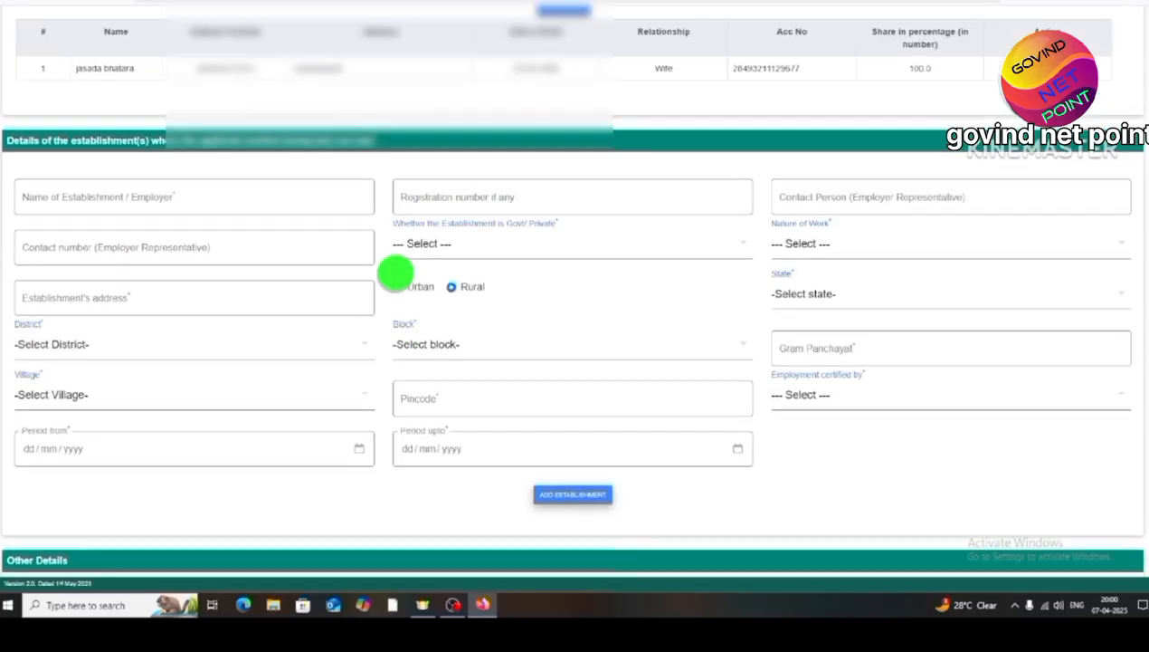
{"action": "scroll", "coordinate": [396, 193], "scroll_direction": "up", "scroll_amount": 1}
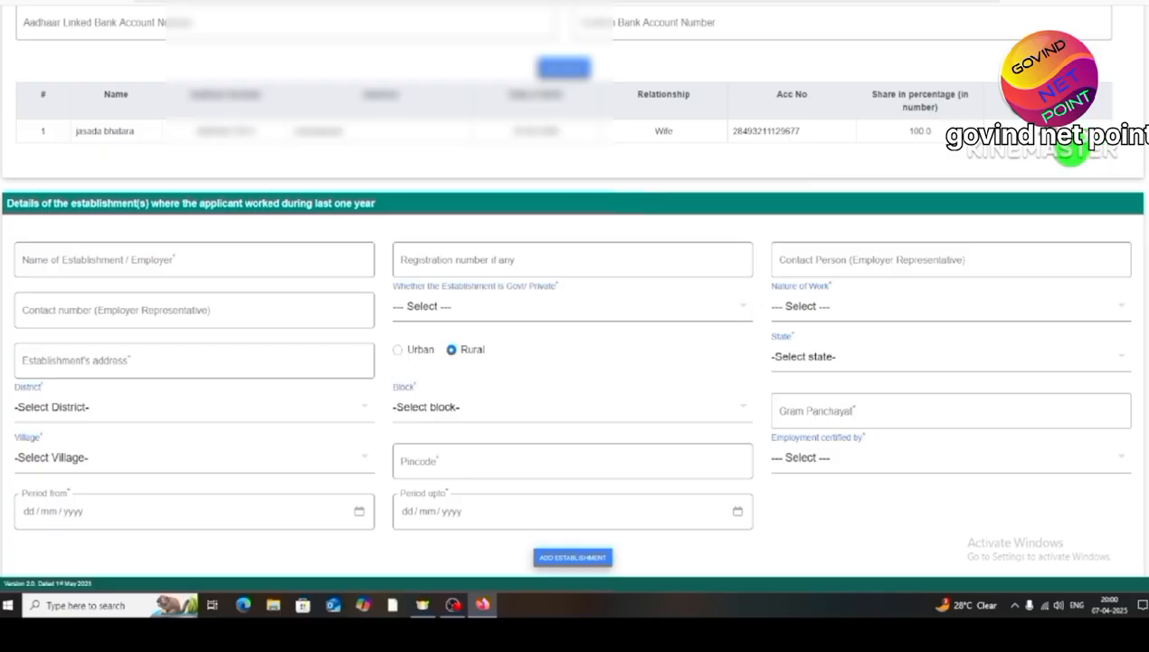
{"action": "scroll", "coordinate": [520, 246], "scroll_direction": "down", "scroll_amount": 3}
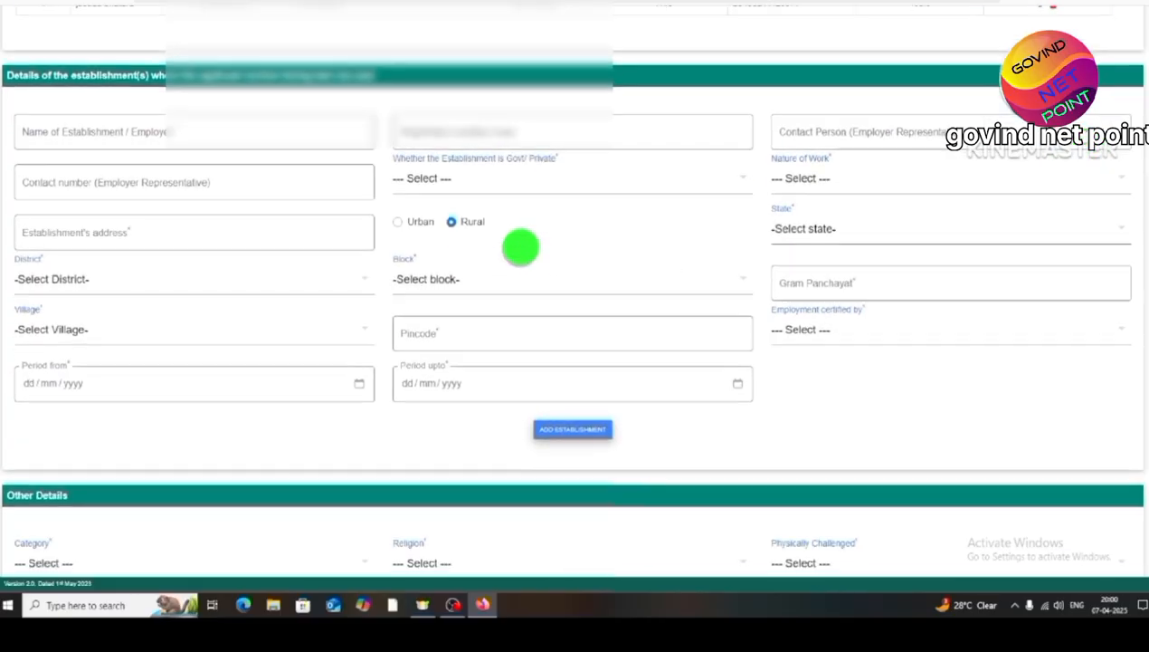
Set Other Details to Category ST, Religion Hindu and Physically Challenged No
{"action": "scroll", "coordinate": [521, 246], "scroll_direction": "down", "scroll_amount": 3}
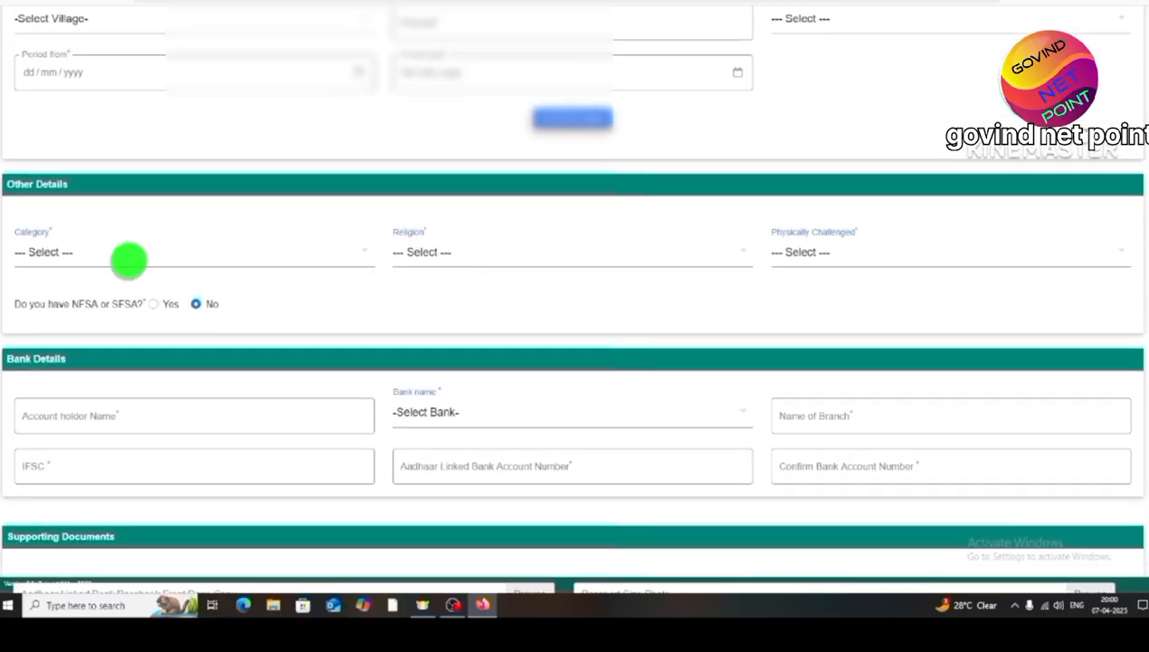
{"action": "left_click", "coordinate": [95, 255]}
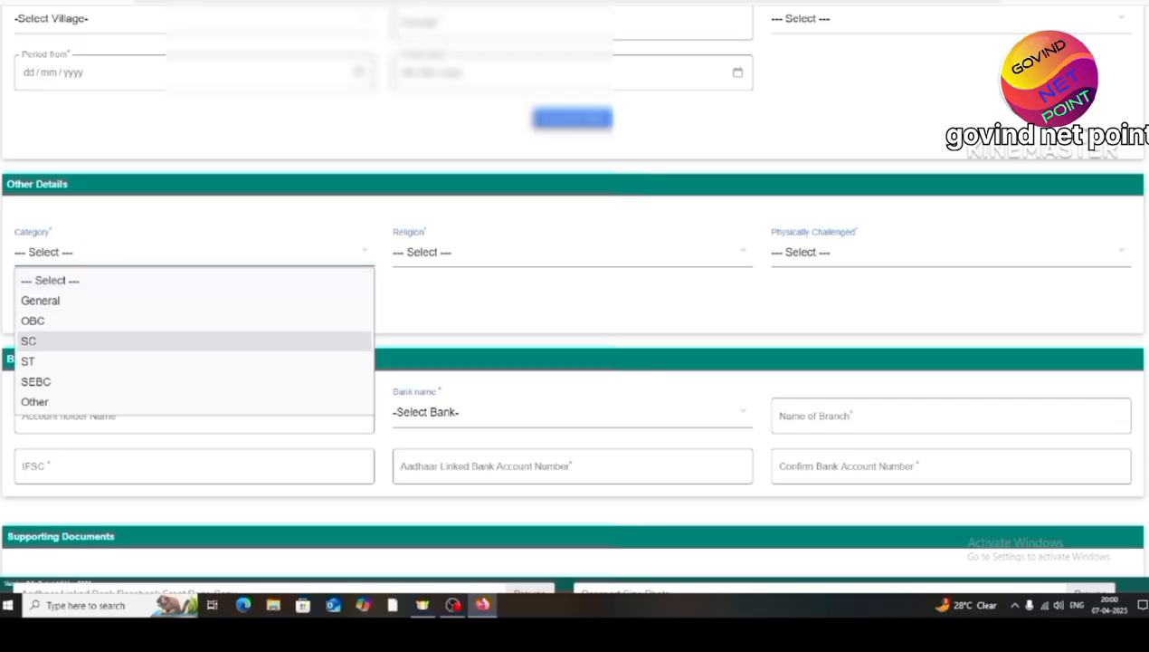
{"action": "left_click", "coordinate": [72, 361]}
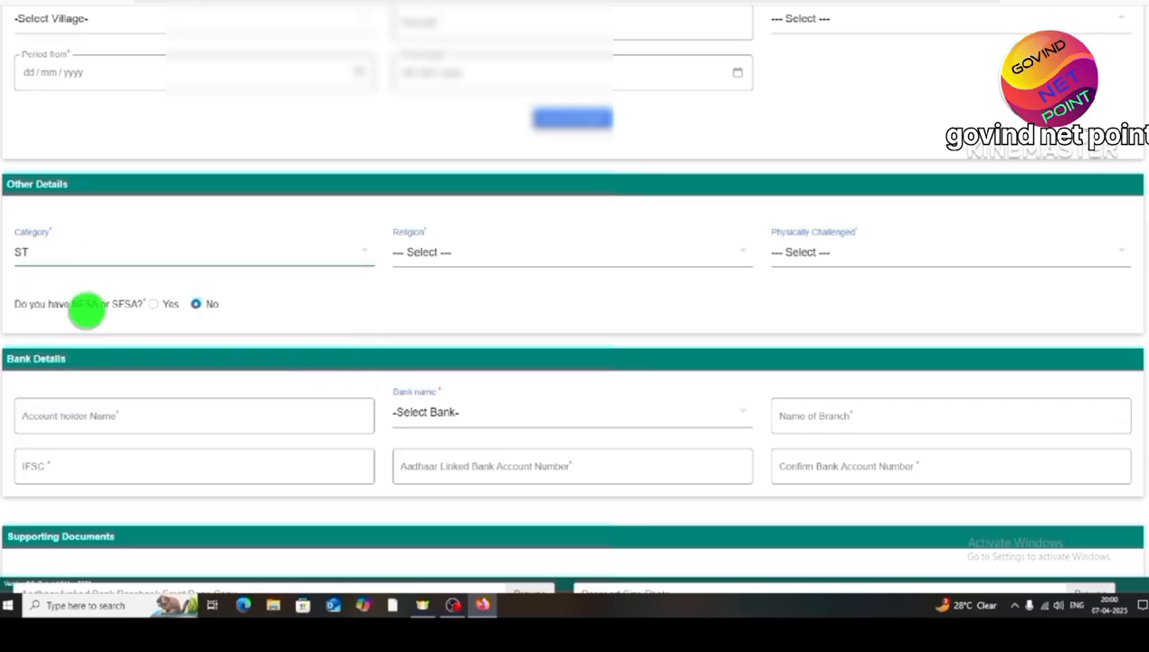
{"action": "left_click", "coordinate": [499, 262]}
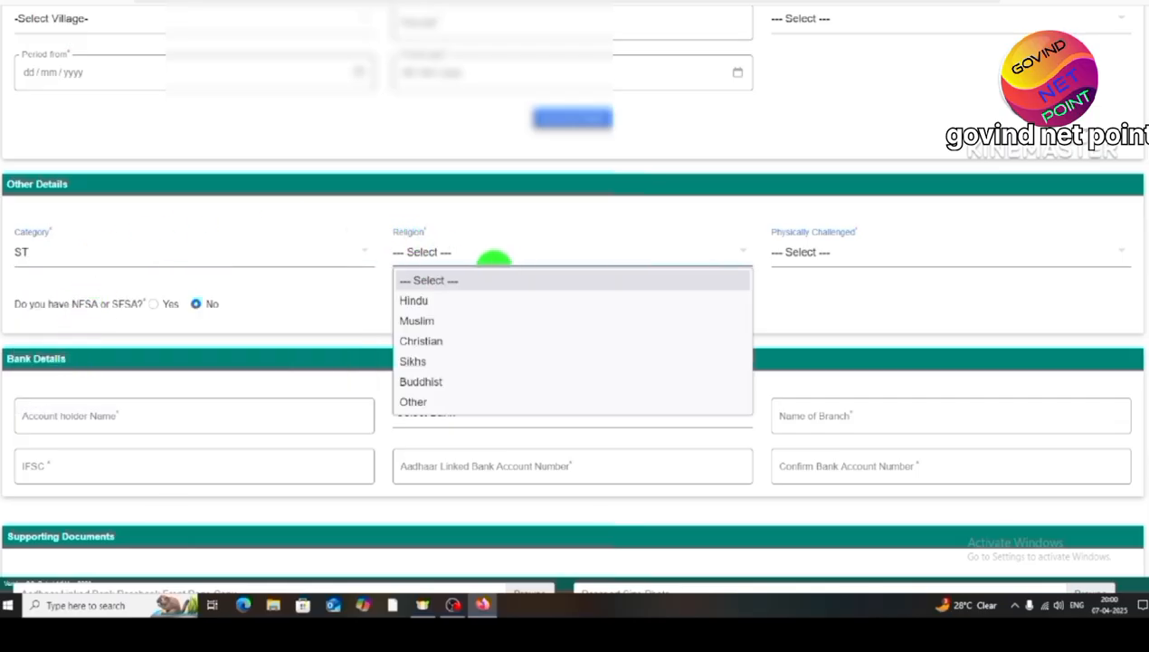
{"action": "left_click", "coordinate": [474, 297]}
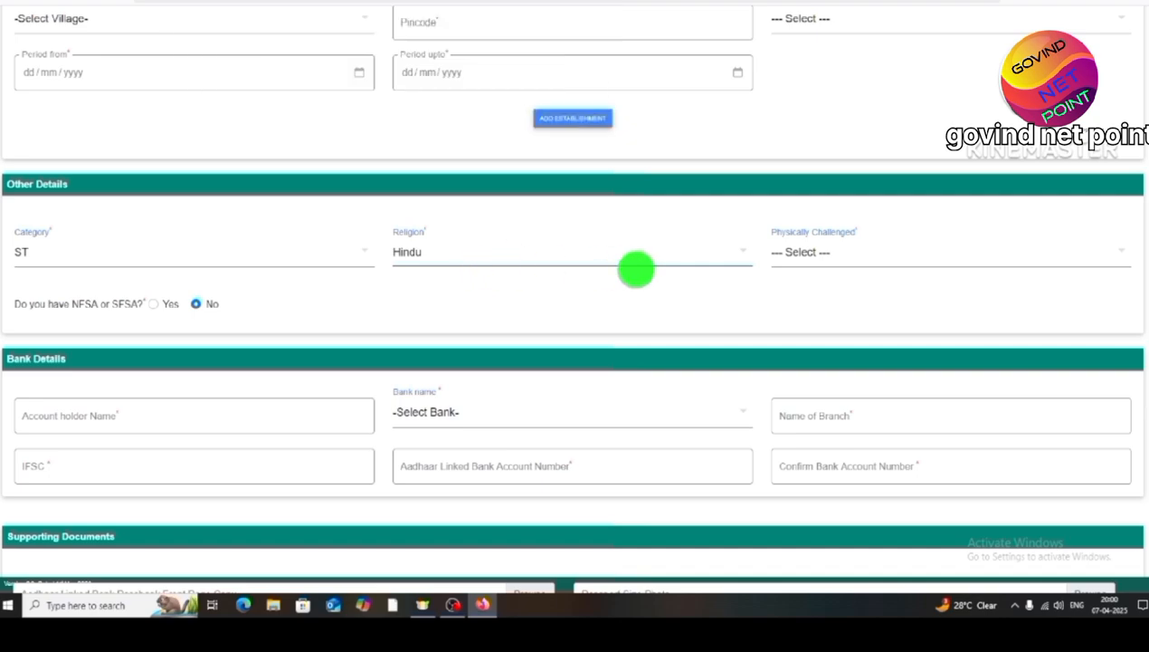
{"action": "left_click", "coordinate": [874, 255]}
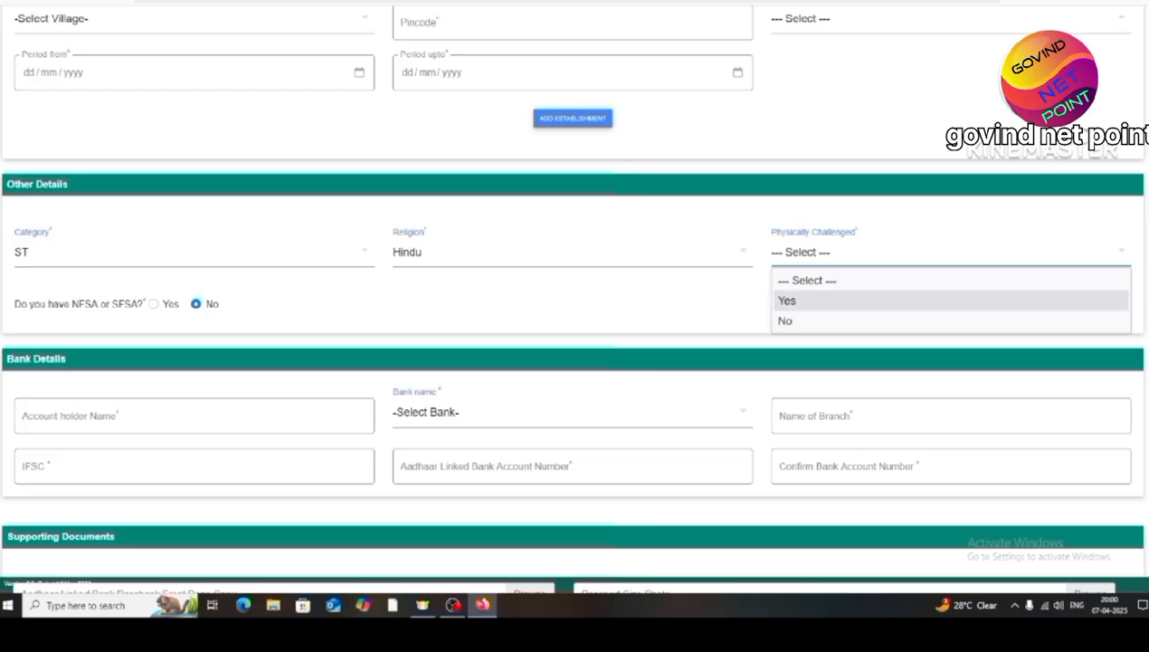
{"action": "left_click", "coordinate": [784, 321]}
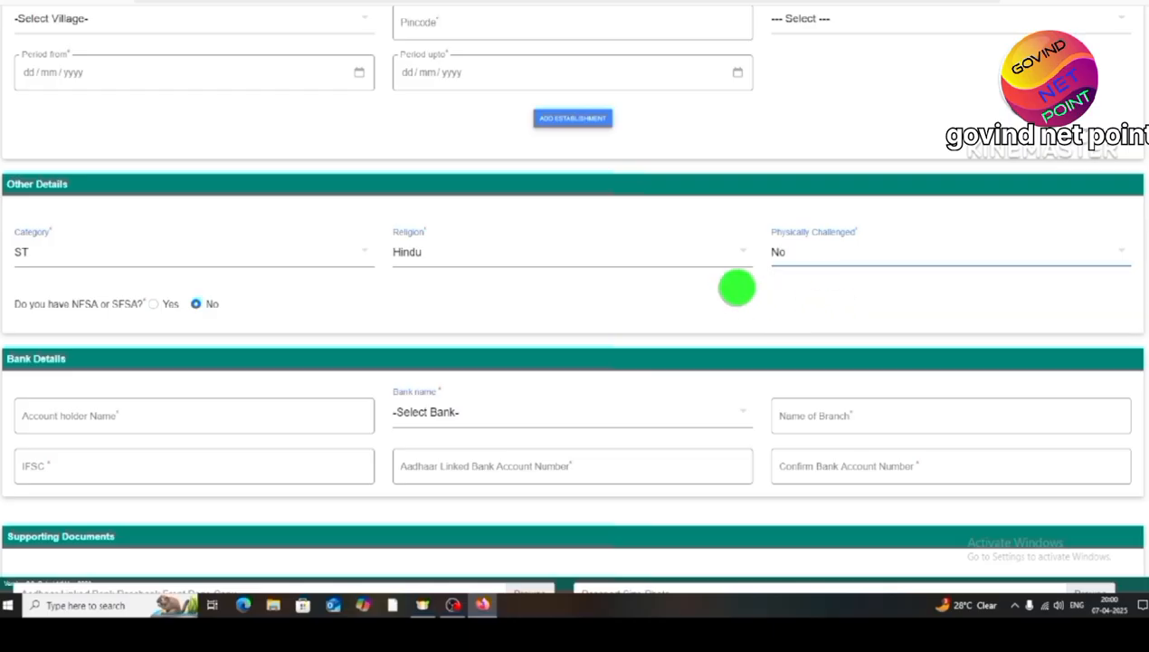
{"action": "scroll", "coordinate": [655, 264], "scroll_direction": "down", "scroll_amount": 1}
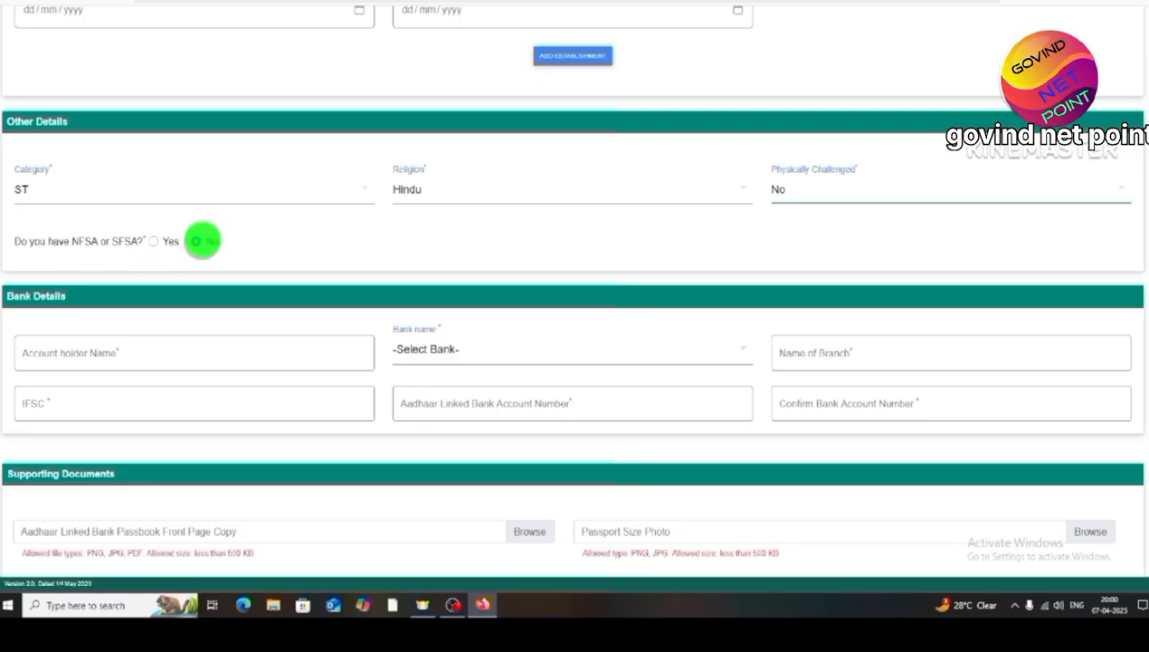
{"action": "scroll", "coordinate": [486, 256], "scroll_direction": "down", "scroll_amount": 1}
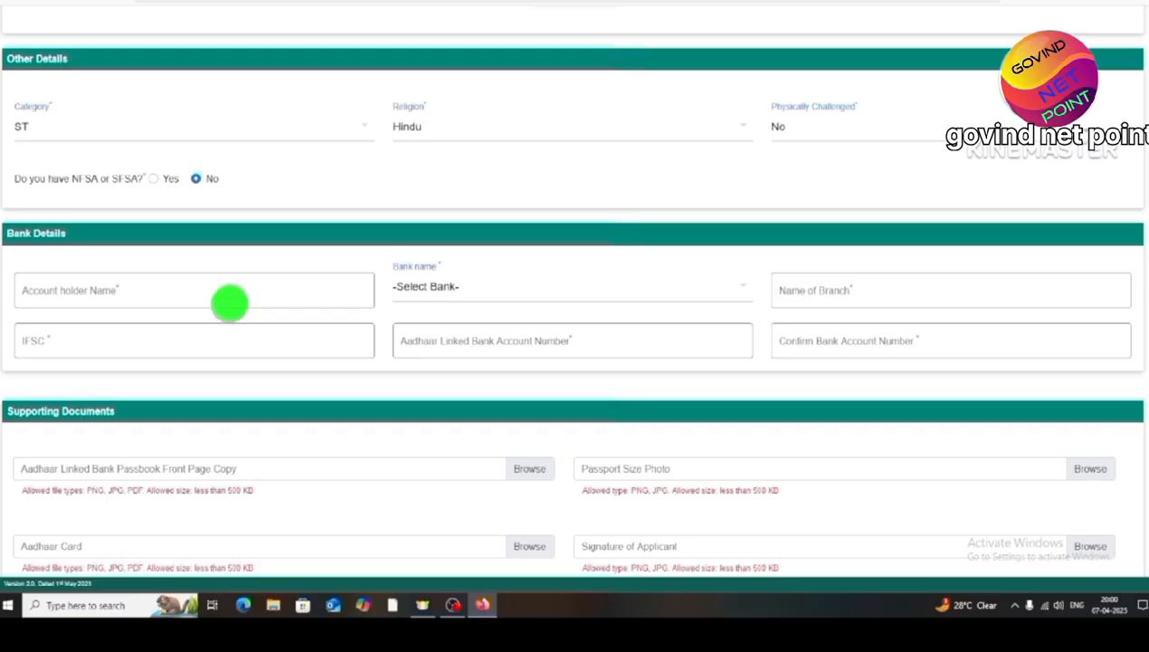
Enter the account holder's name, choose INDIAN BANK, and type branch NABARANGAPUR
{"action": "left_click", "coordinate": [226, 290]}
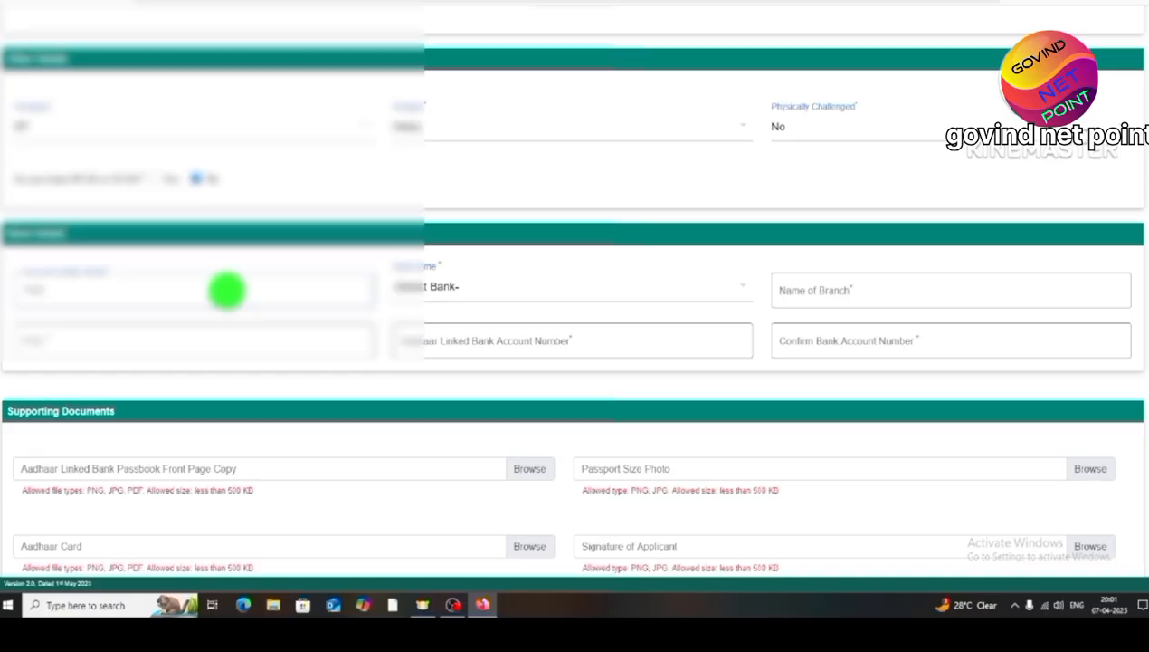
{"action": "left_click", "coordinate": [505, 288]}
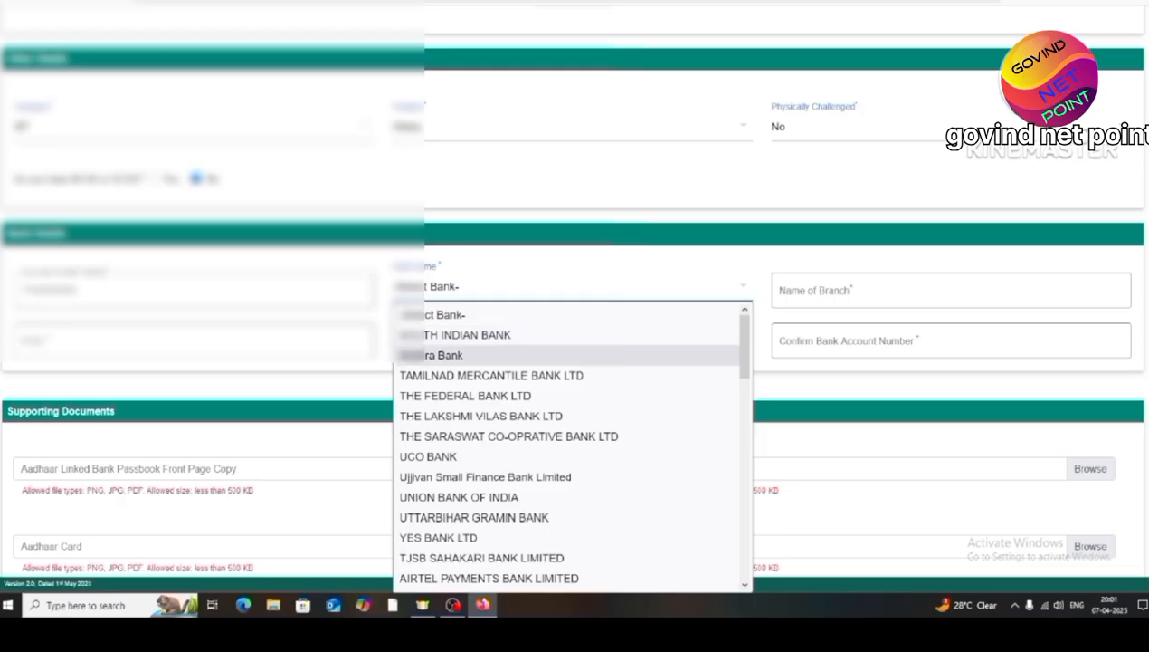
{"action": "scroll", "coordinate": [504, 355], "scroll_direction": "down", "scroll_amount": 3}
{"action": "scroll", "coordinate": [503, 434], "scroll_direction": "down", "scroll_amount": 3}
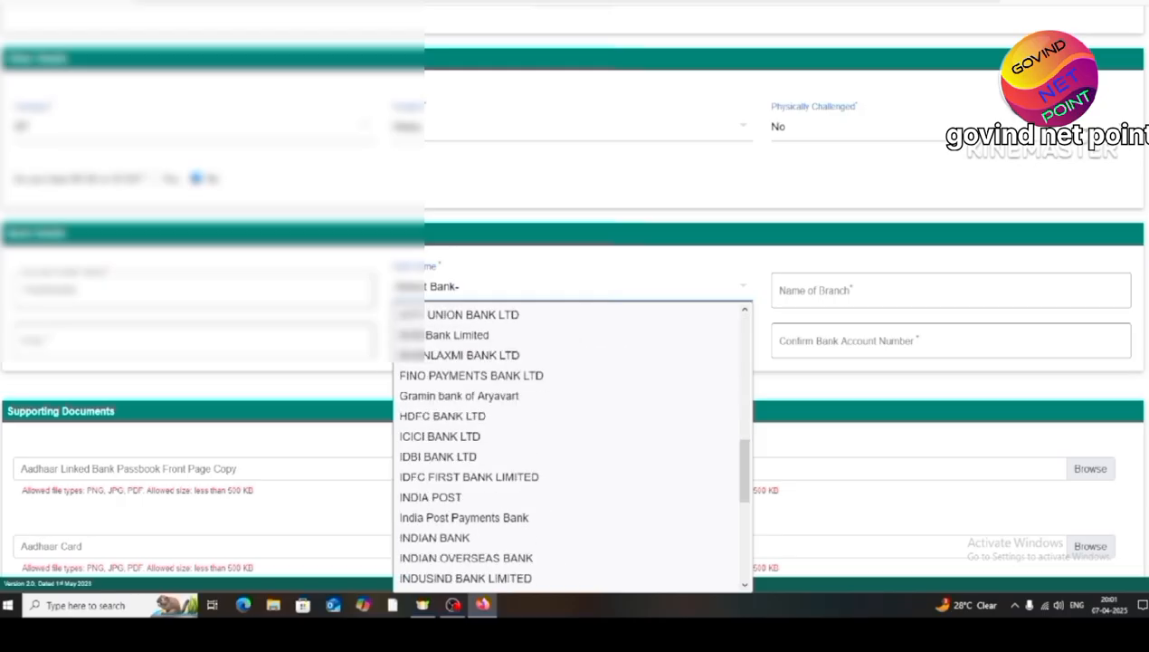
{"action": "left_click", "coordinate": [489, 538]}
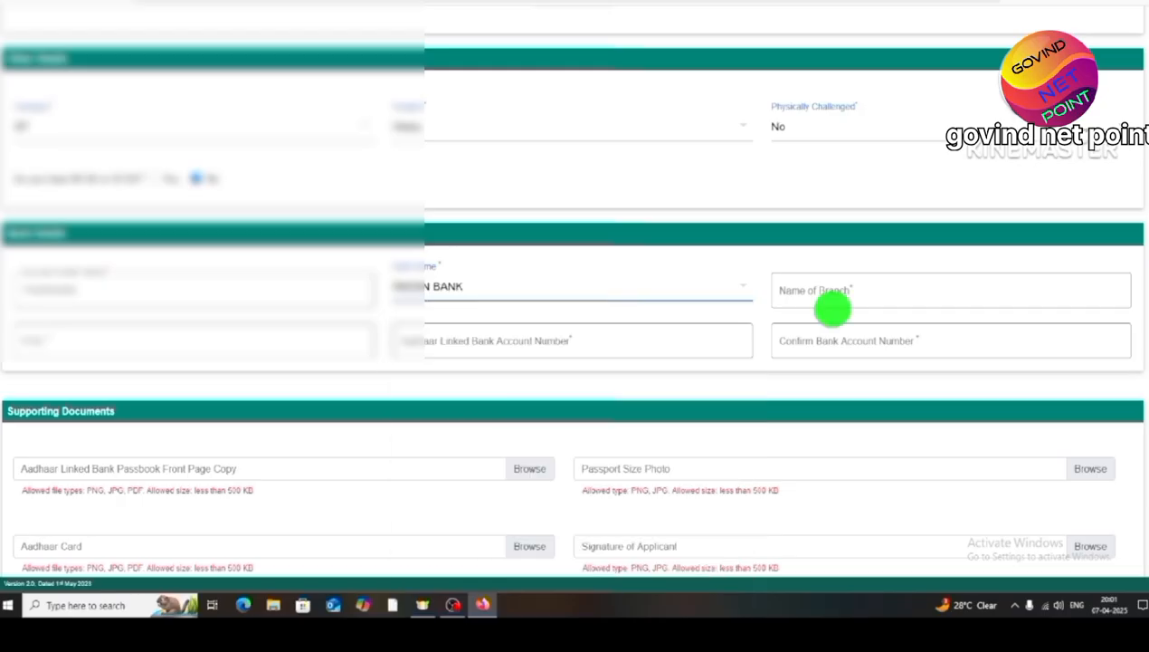
{"action": "left_click", "coordinate": [829, 290]}
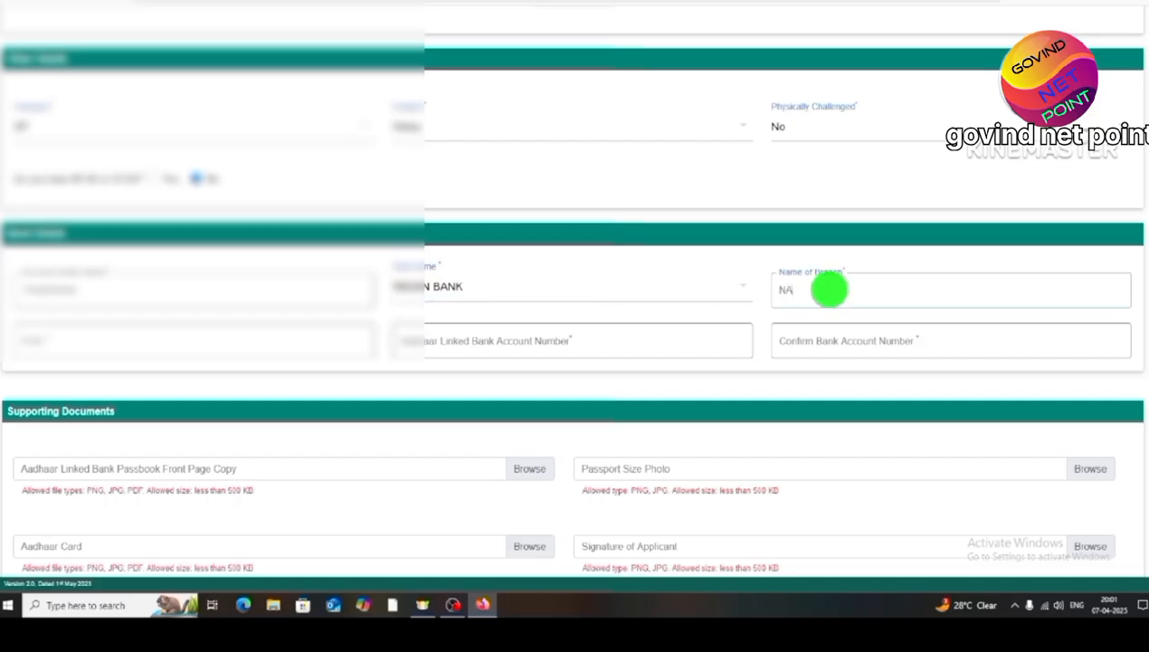
{"action": "type", "text": "NABARANGAPUR"}
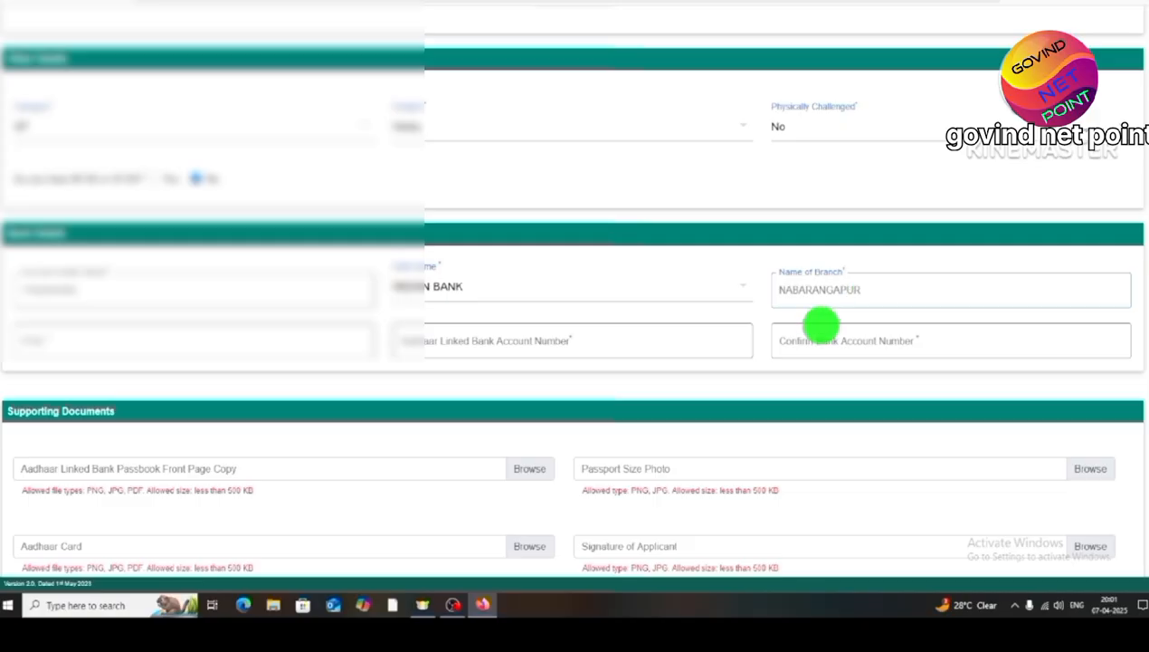
{"action": "scroll", "coordinate": [724, 314], "scroll_direction": "down", "scroll_amount": 1}
Paste the IFSC code and the Aadhaar-linked account number into both account fields
{"action": "left_click", "coordinate": [148, 281]}
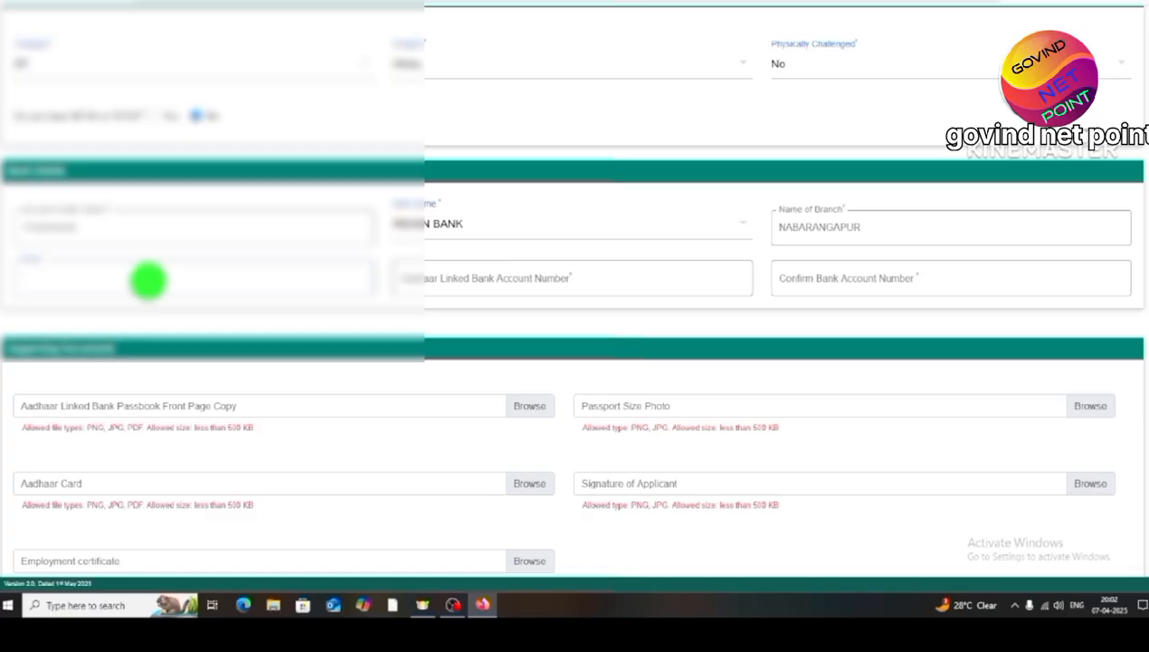
{"action": "key", "text": "ctrl+v"}
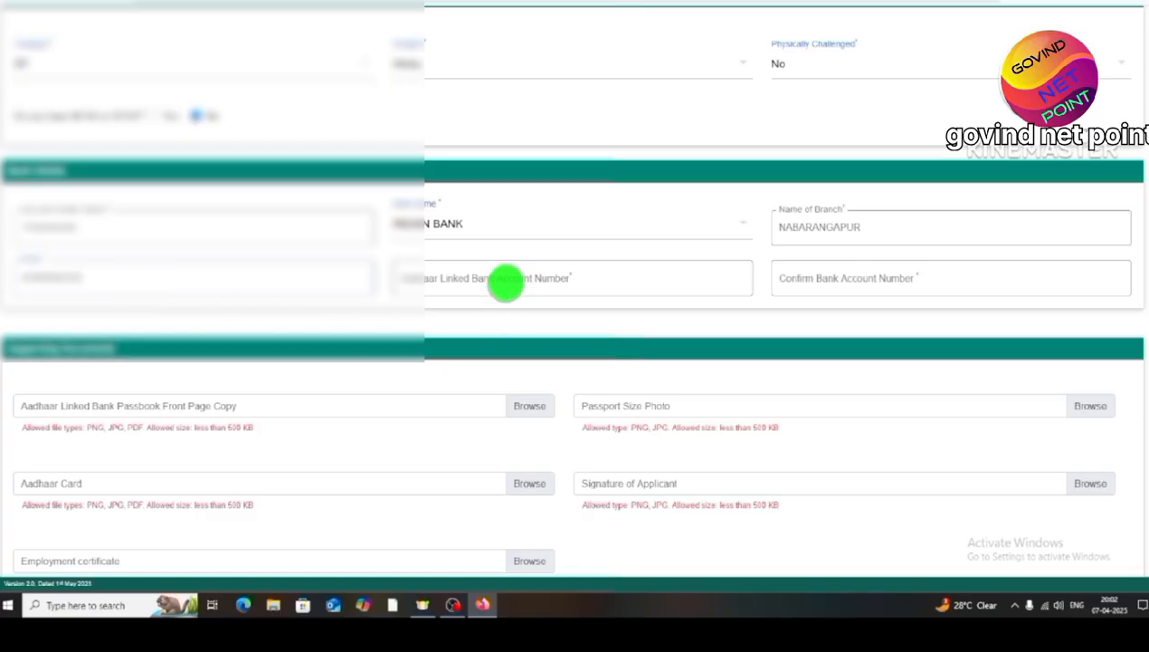
{"action": "left_click", "coordinate": [521, 280]}
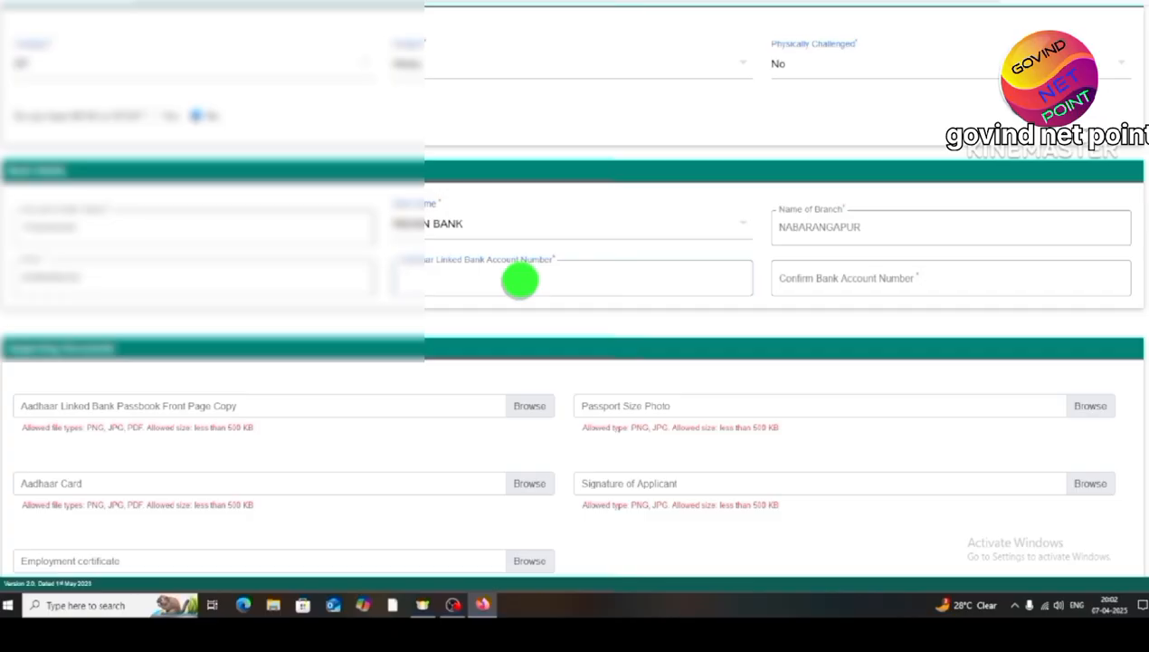
{"action": "key", "text": "ctrl+v"}
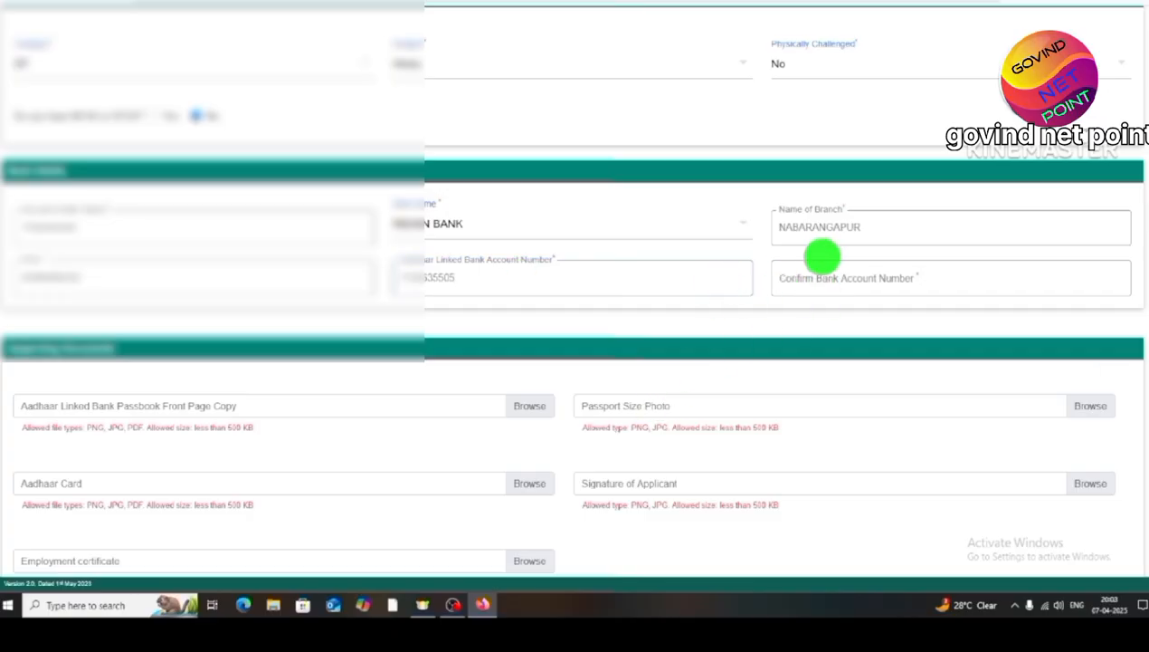
{"action": "left_click", "coordinate": [821, 274]}
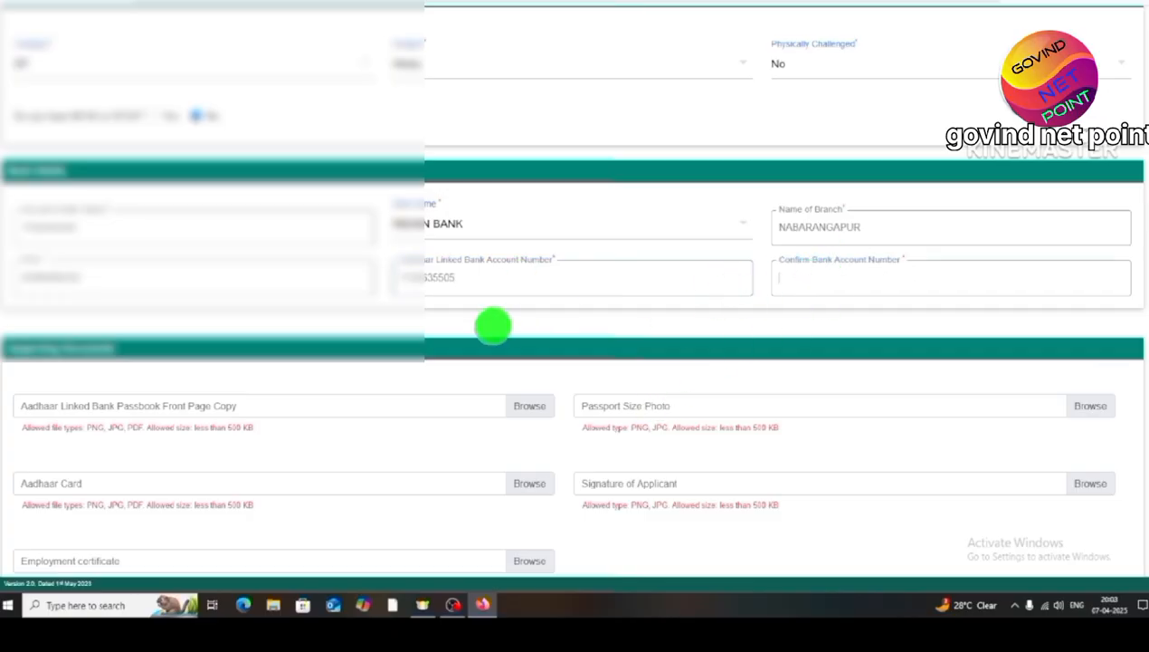
{"action": "key", "text": "ctrl+v"}
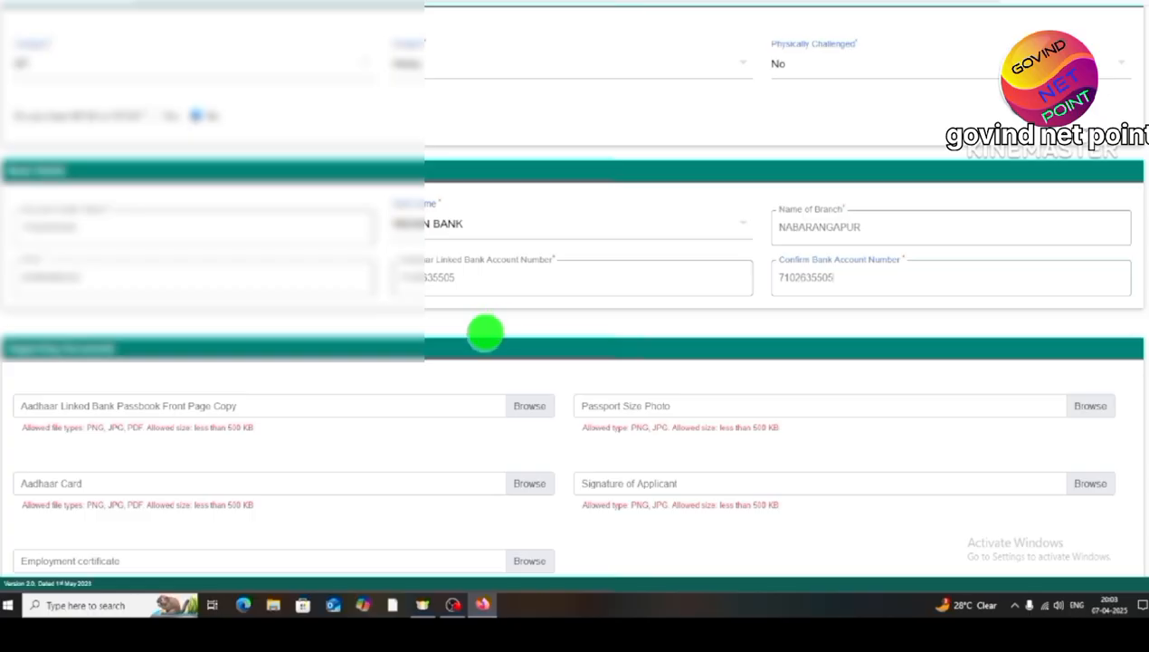
{"action": "scroll", "coordinate": [471, 340], "scroll_direction": "down", "scroll_amount": 1}
{"action": "scroll", "coordinate": [181, 344], "scroll_direction": "down", "scroll_amount": 1}
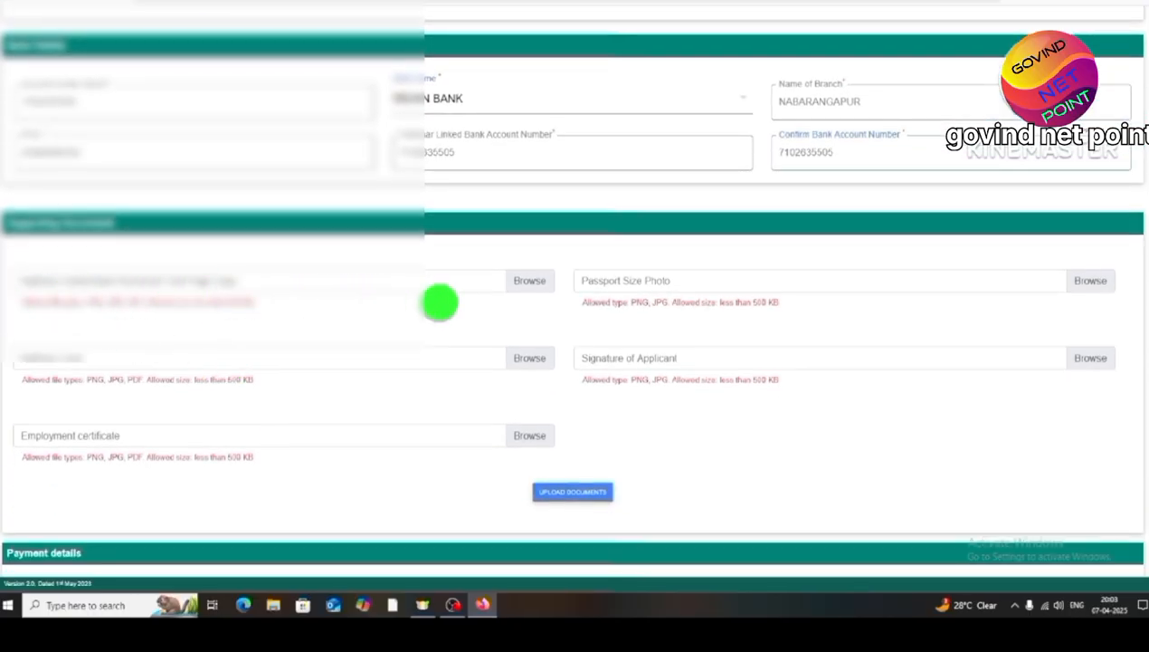
Attach the passbook front page copy and choose the passport size photo 001.jpg
{"action": "left_click", "coordinate": [534, 279]}
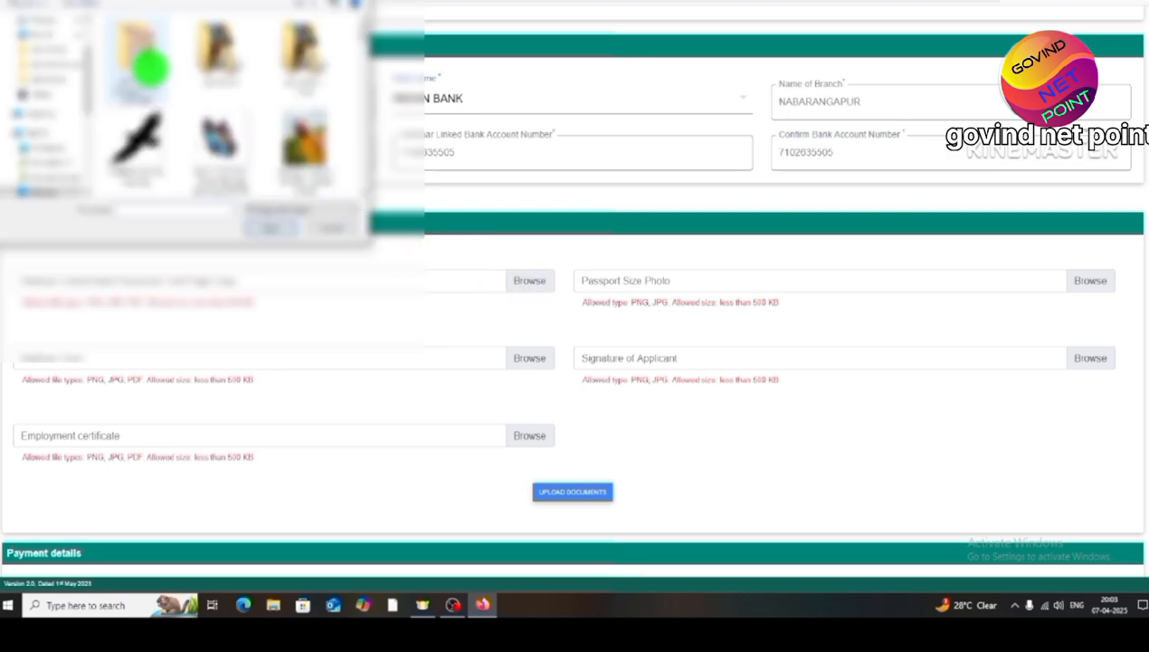
{"action": "scroll", "coordinate": [149, 66], "scroll_direction": "down", "scroll_amount": 8}
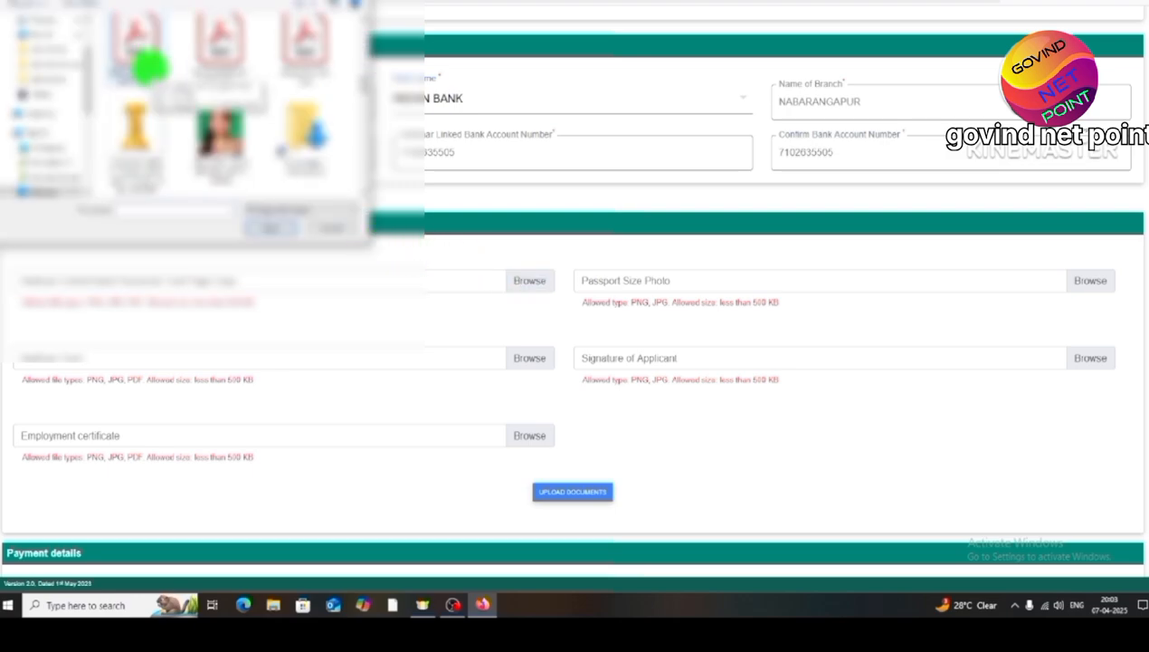
{"action": "scroll", "coordinate": [150, 65], "scroll_direction": "down", "scroll_amount": 5}
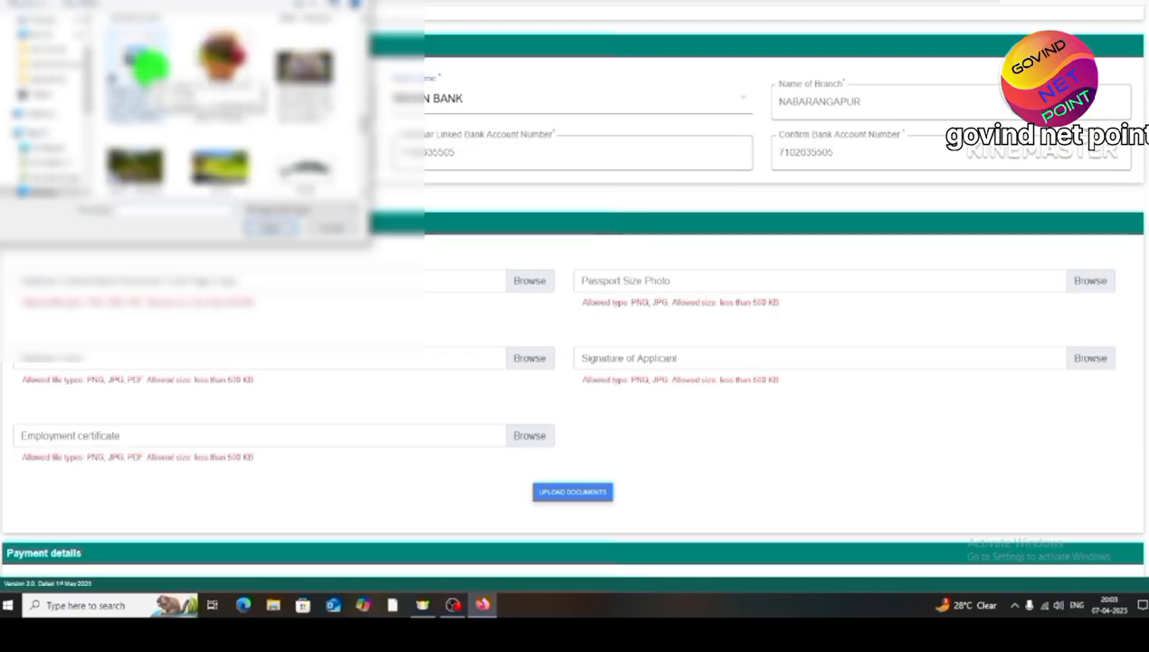
{"action": "scroll", "coordinate": [234, 110], "scroll_direction": "down", "scroll_amount": 4}
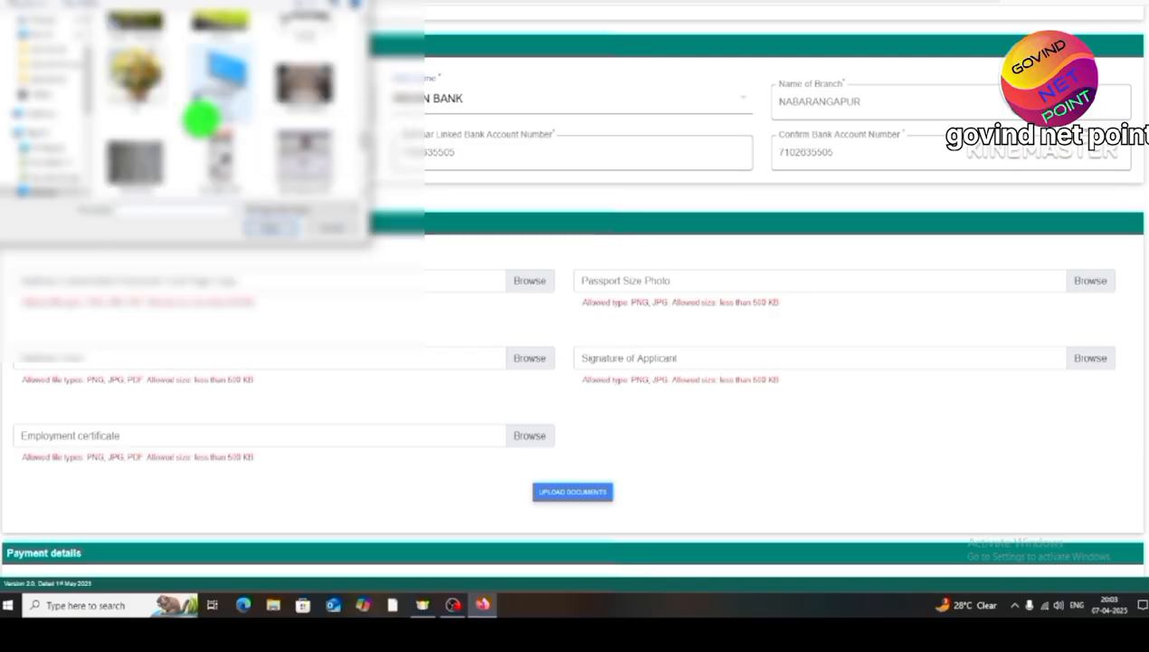
{"action": "double_click", "coordinate": [226, 117]}
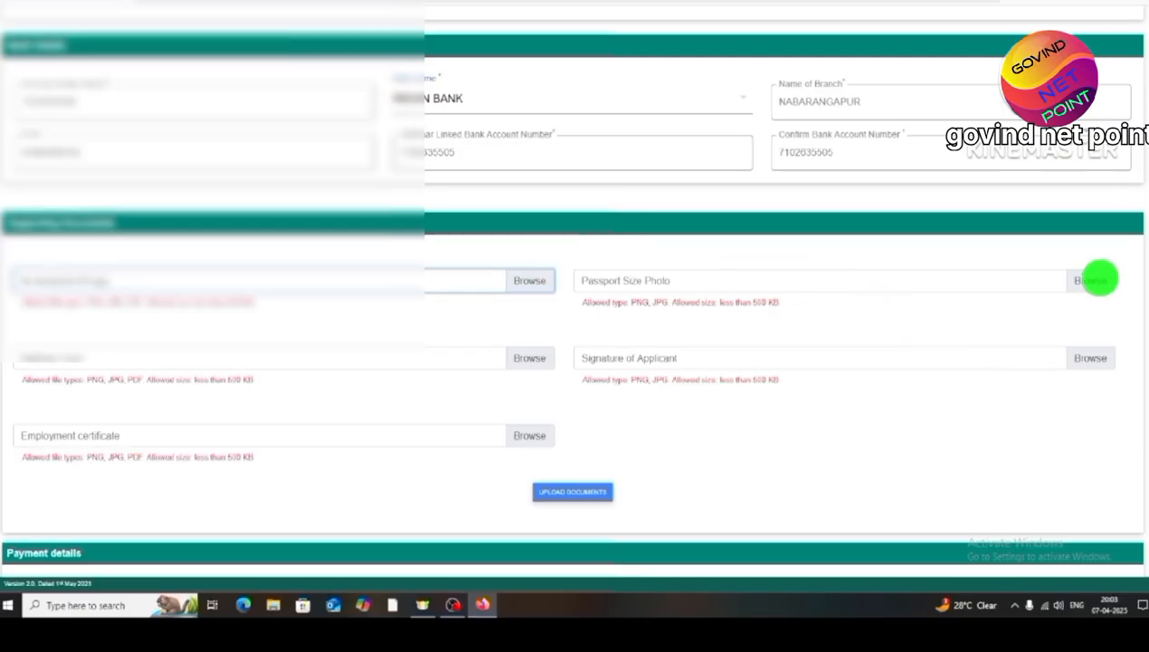
{"action": "left_click", "coordinate": [1098, 278]}
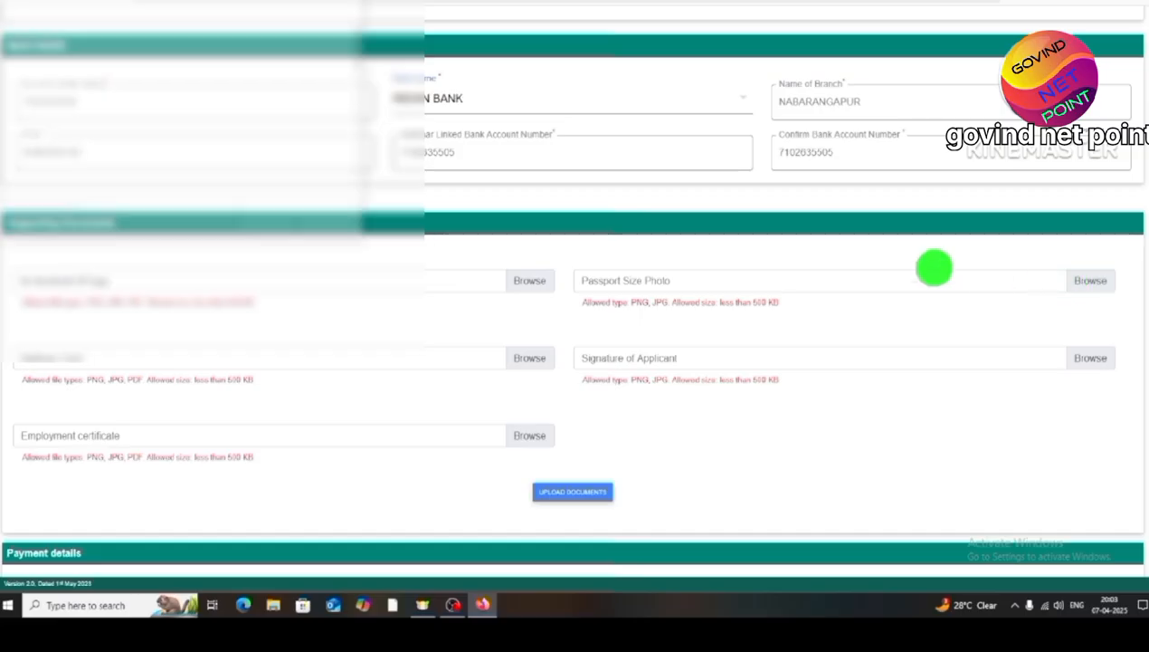
{"action": "scroll", "coordinate": [55, 97], "scroll_direction": "down", "scroll_amount": 2}
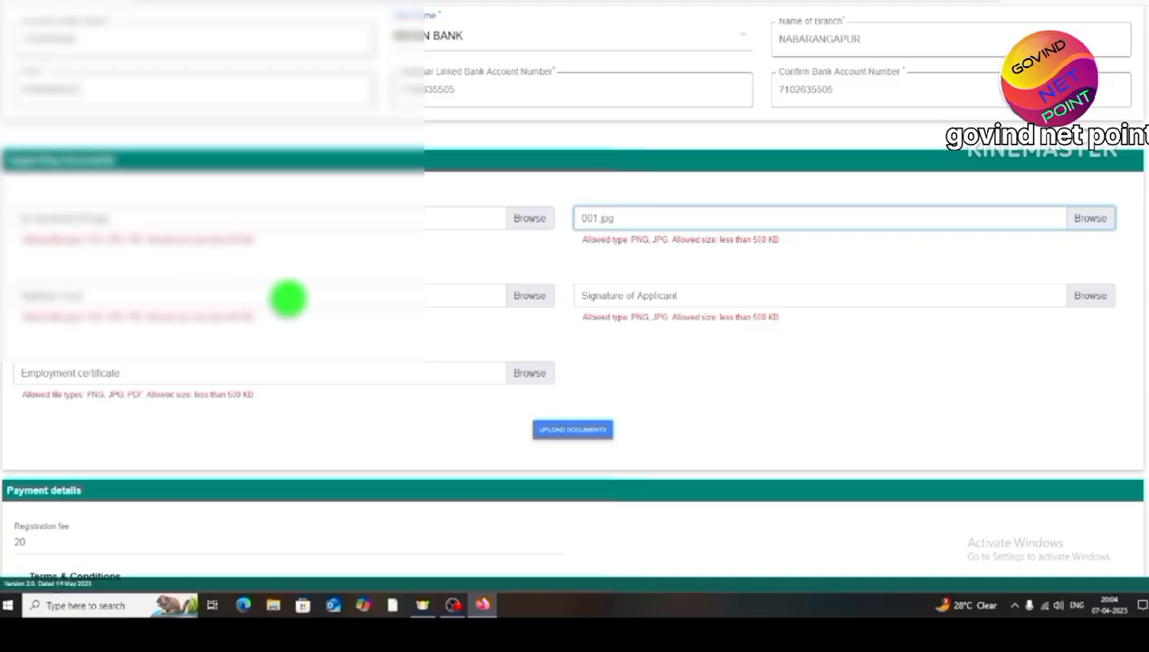
Attach the Aadhaar card file and the applicant's signature image
{"action": "left_click", "coordinate": [522, 293]}
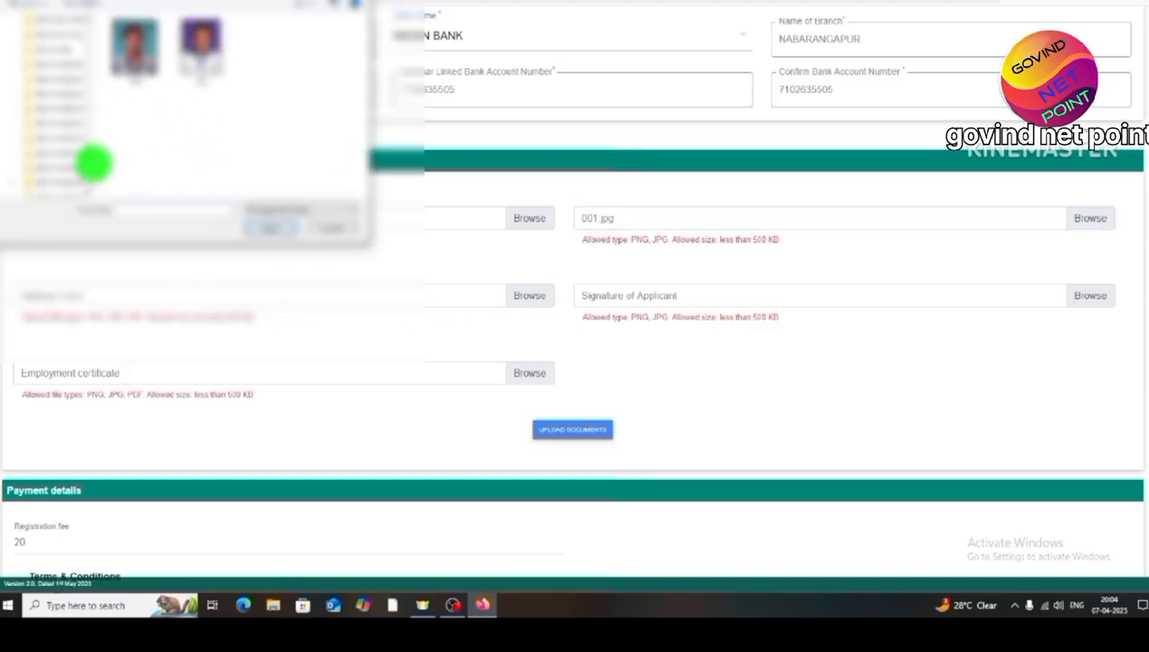
{"action": "scroll", "coordinate": [81, 149], "scroll_direction": "up", "scroll_amount": 5}
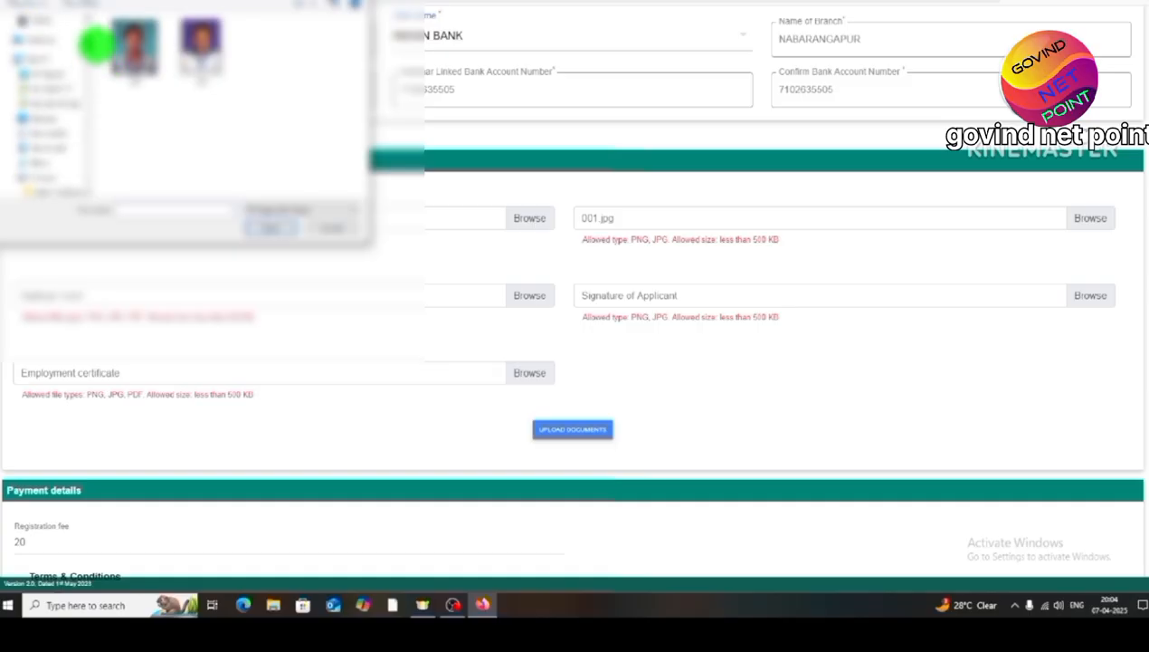
{"action": "left_click", "coordinate": [64, 129]}
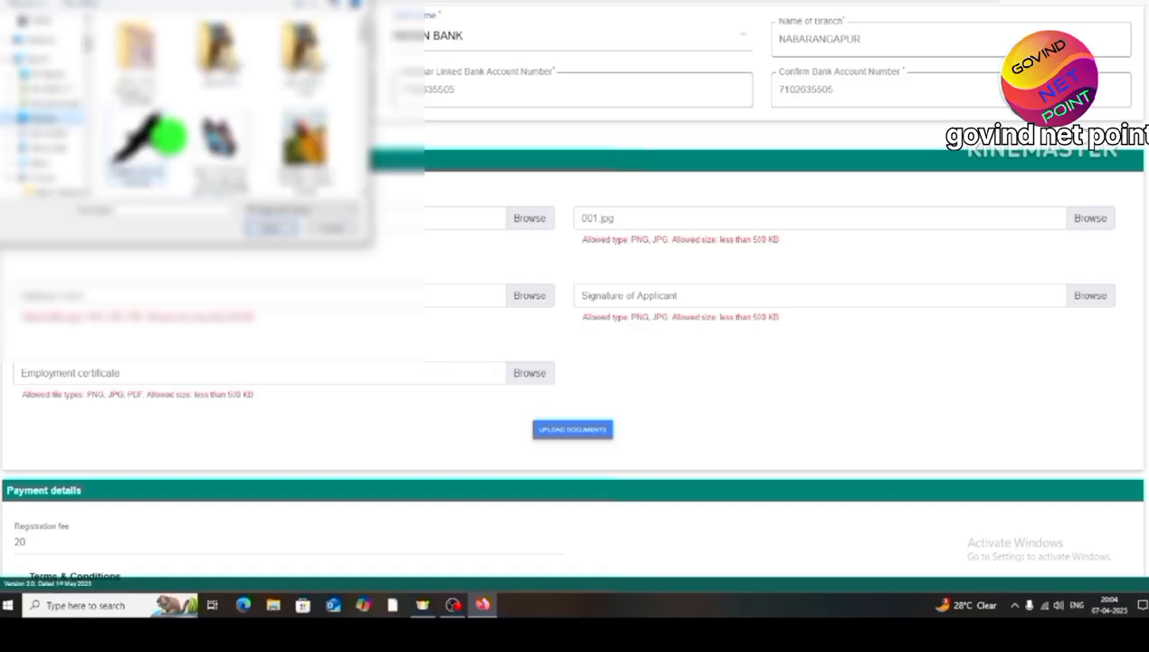
{"action": "double_click", "coordinate": [166, 128]}
{"action": "left_click", "coordinate": [1099, 298]}
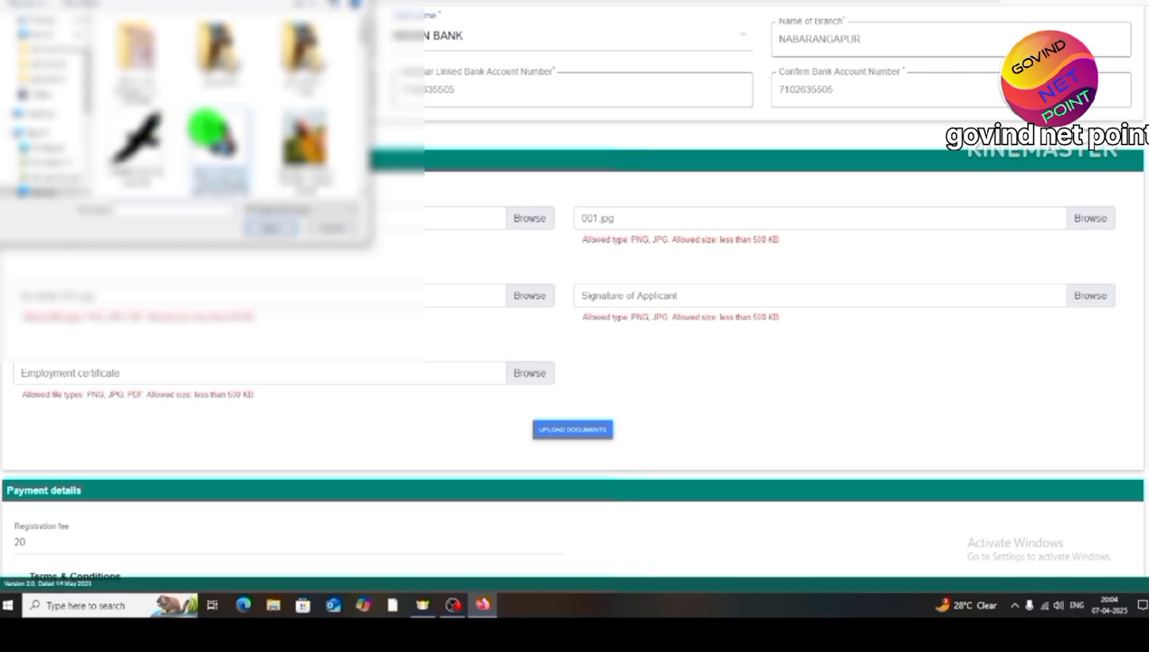
{"action": "scroll", "coordinate": [216, 129], "scroll_direction": "down", "scroll_amount": 1}
{"action": "double_click", "coordinate": [205, 129]}
{"action": "scroll", "coordinate": [187, 288], "scroll_direction": "down", "scroll_amount": 1}
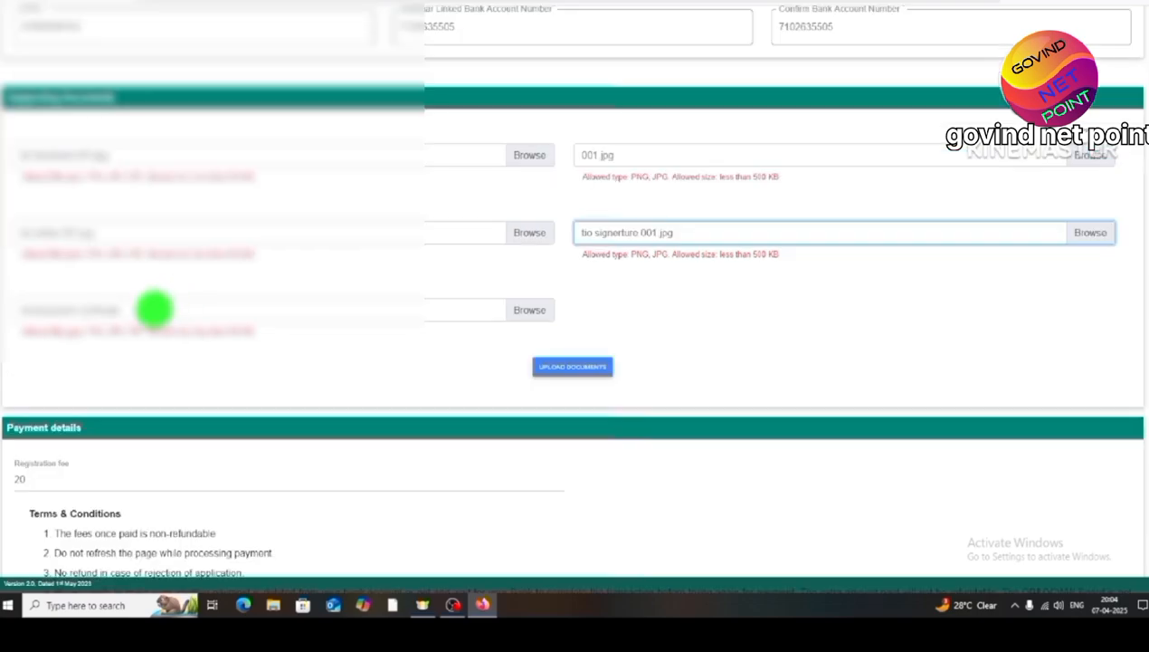
Begin choosing a file for the employment certificate
{"action": "left_click", "coordinate": [531, 307]}
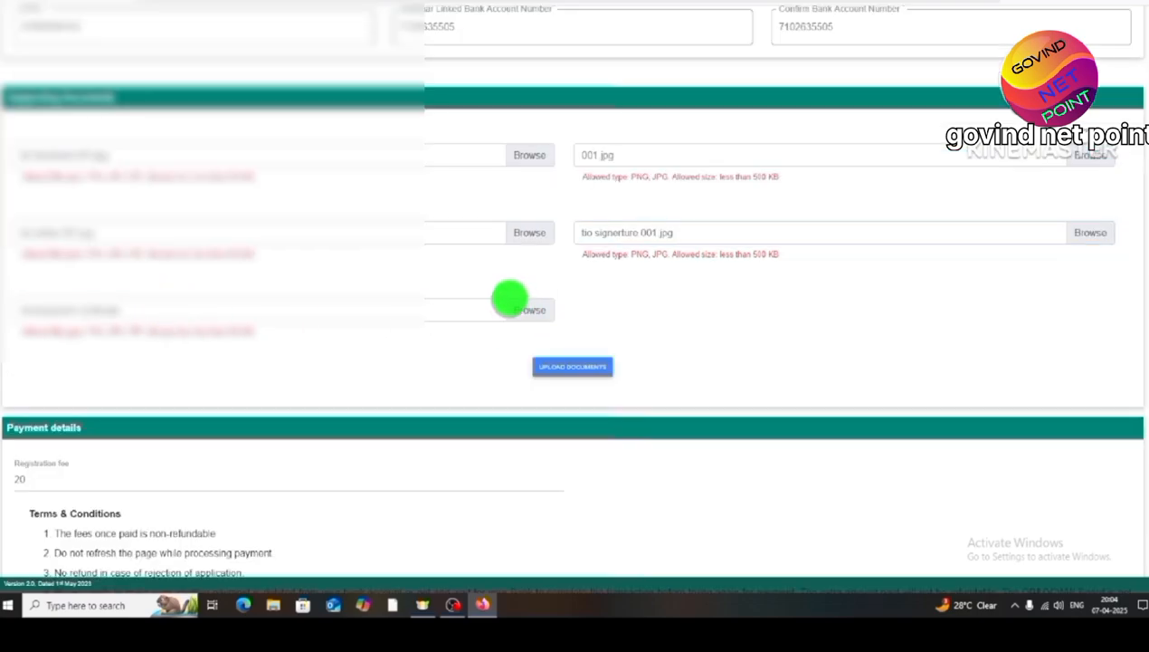
{"action": "scroll", "coordinate": [243, 89], "scroll_direction": "down", "scroll_amount": 4}
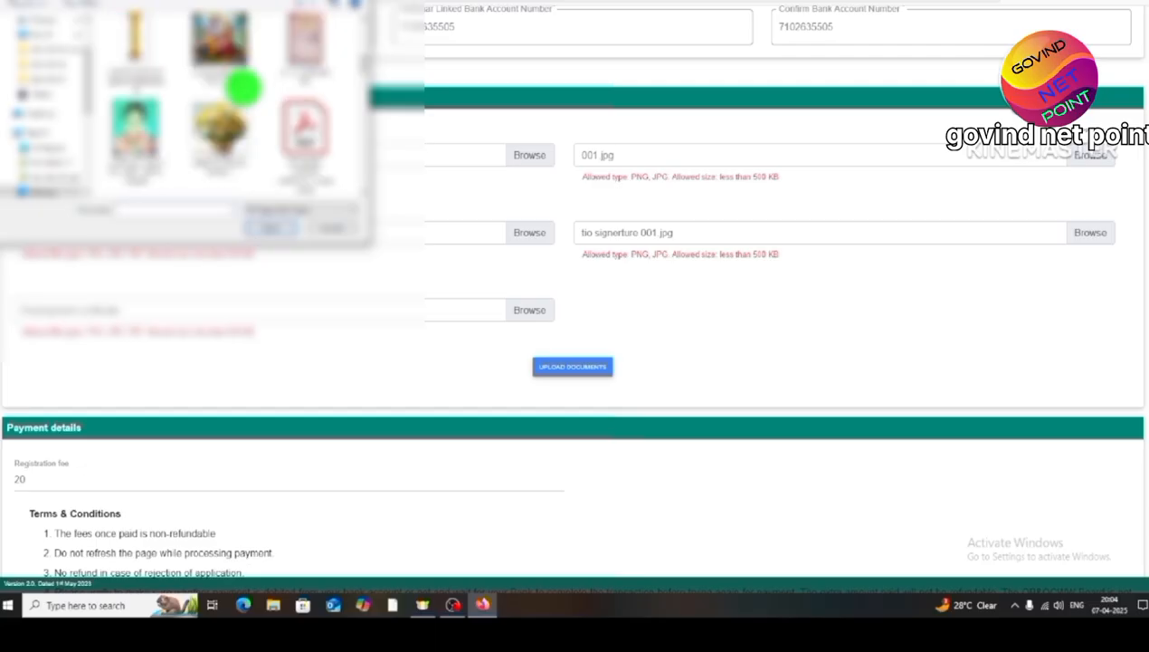
{"action": "scroll", "coordinate": [244, 87], "scroll_direction": "up", "scroll_amount": 5}
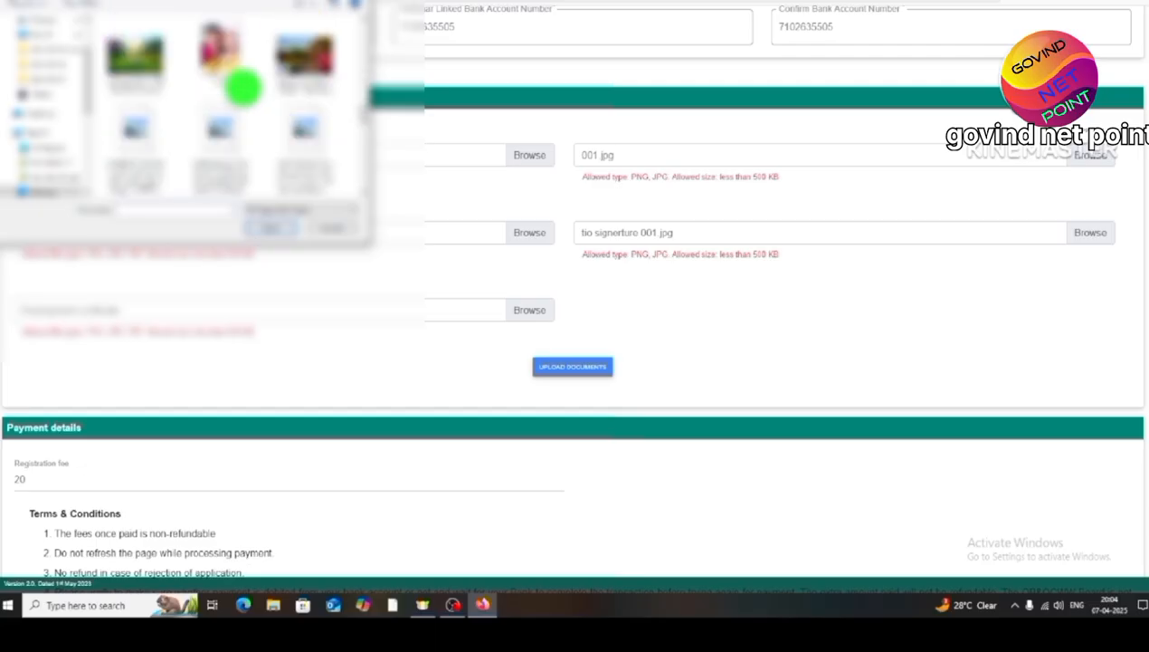
{"action": "scroll", "coordinate": [244, 87], "scroll_direction": "down", "scroll_amount": 2}
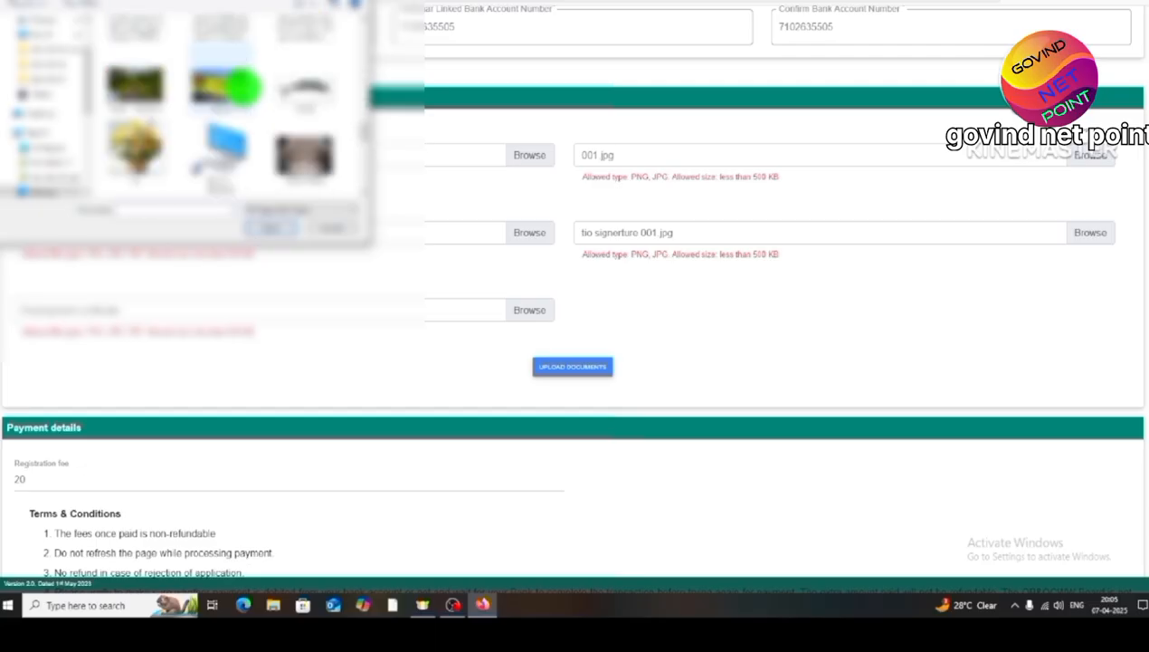
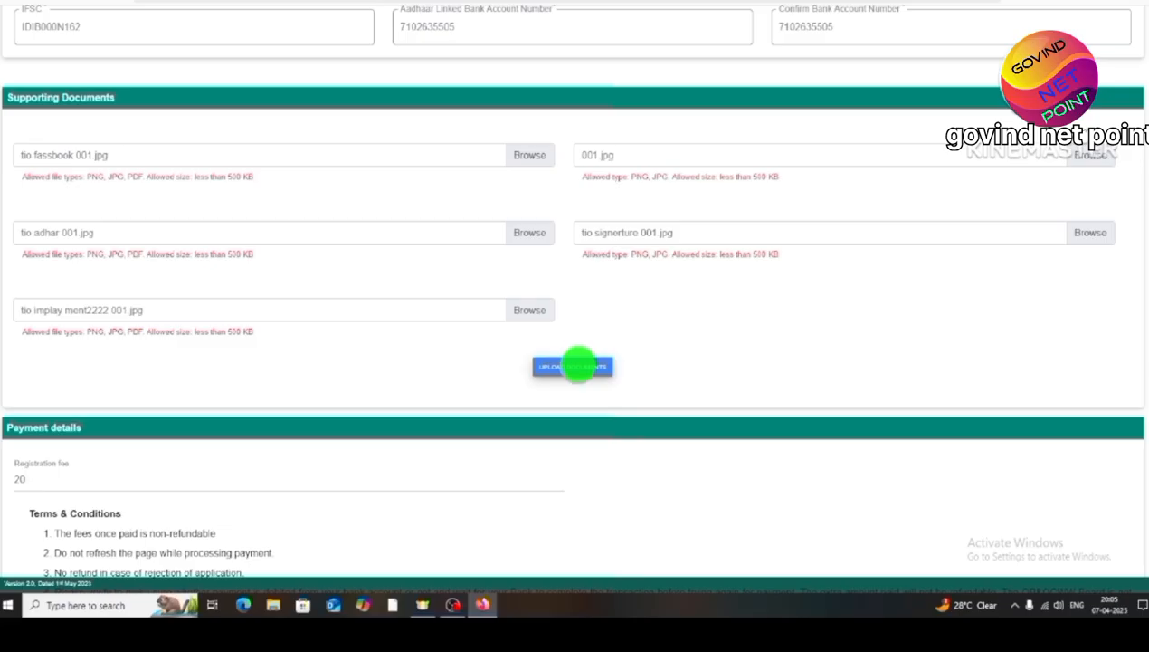
Upload the five selected documents until 'Document Uploaded Successfully' appears above the 20 fee
{"action": "left_click", "coordinate": [574, 365]}
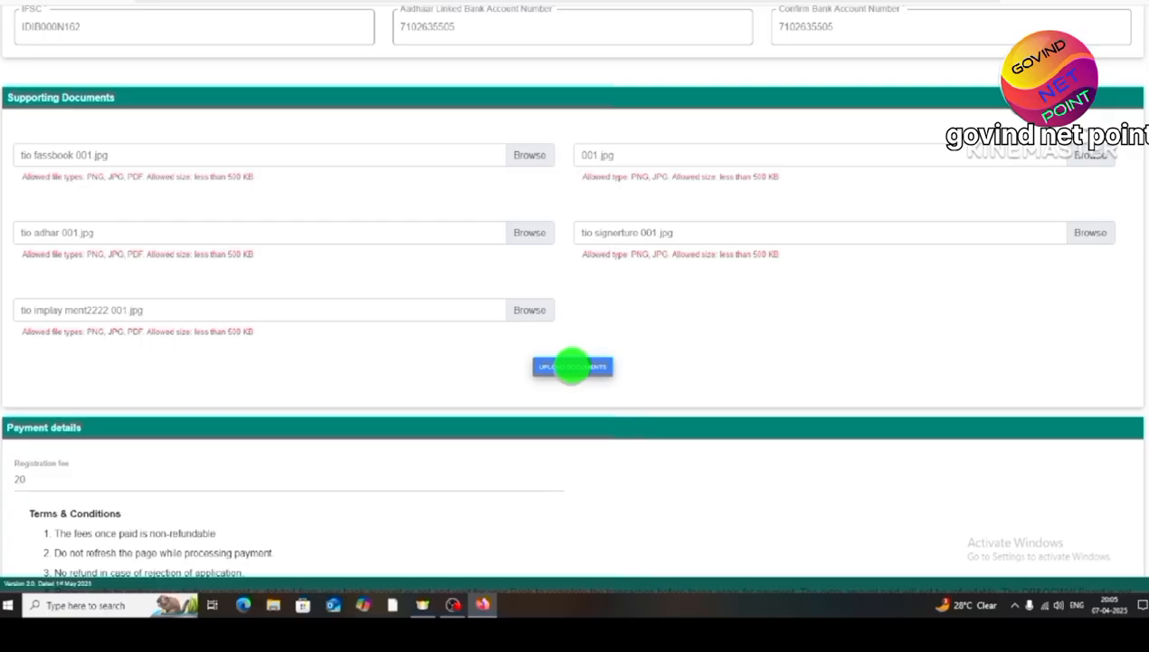
{"action": "scroll", "coordinate": [572, 365], "scroll_direction": "up", "scroll_amount": 1}
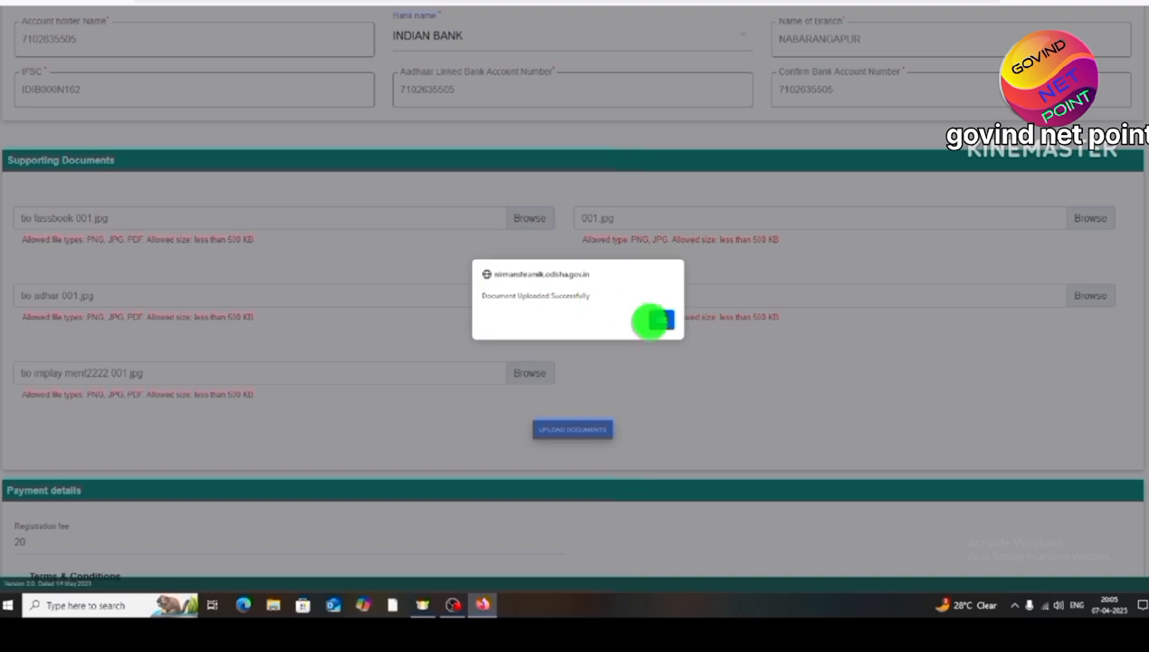
Dismiss the upload alert and open the attached Aadhaar document from the attachments table
{"action": "left_click", "coordinate": [661, 319]}
{"action": "scroll", "coordinate": [608, 327], "scroll_direction": "down", "scroll_amount": 3}
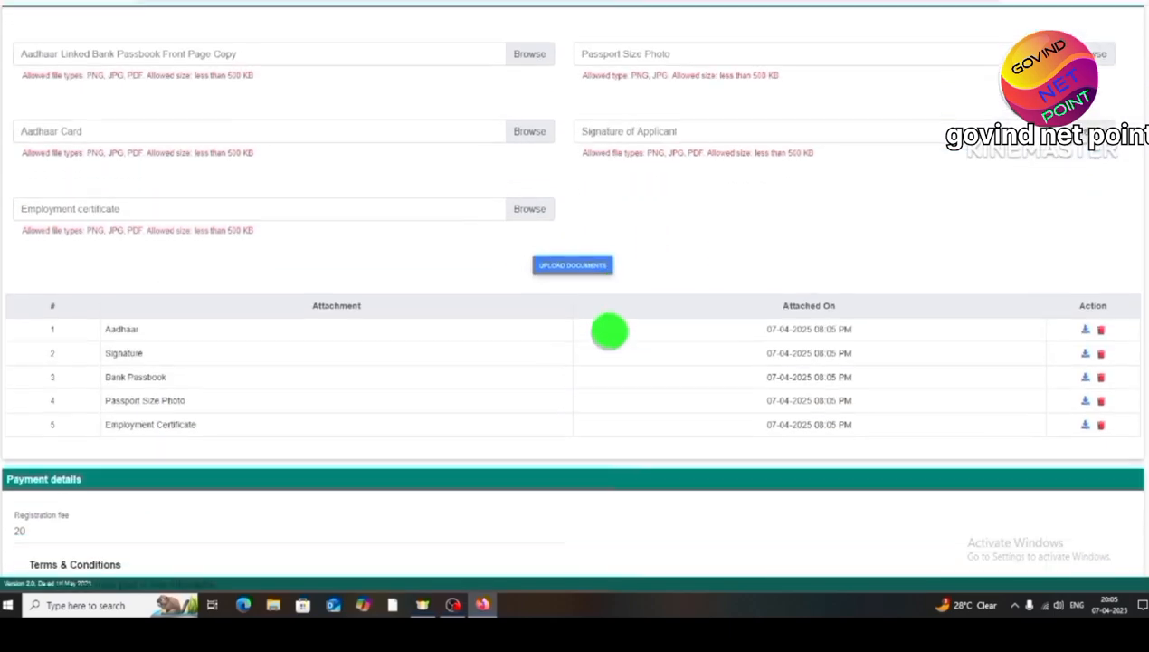
{"action": "scroll", "coordinate": [592, 327], "scroll_direction": "down", "scroll_amount": 1}
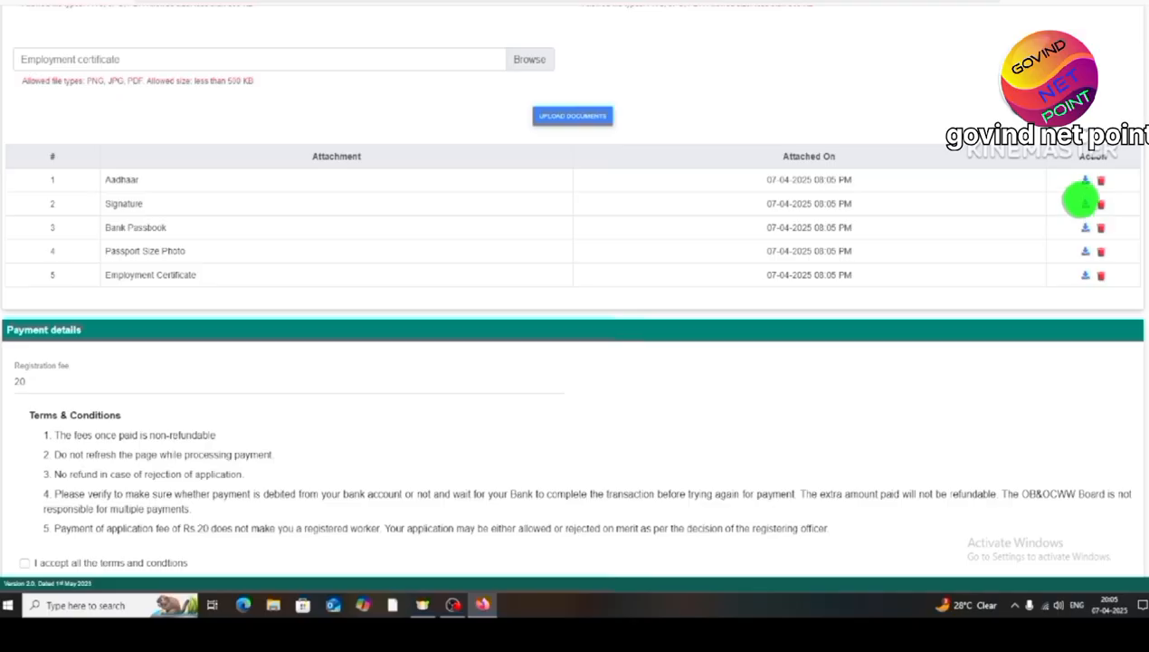
{"action": "left_click", "coordinate": [1085, 180]}
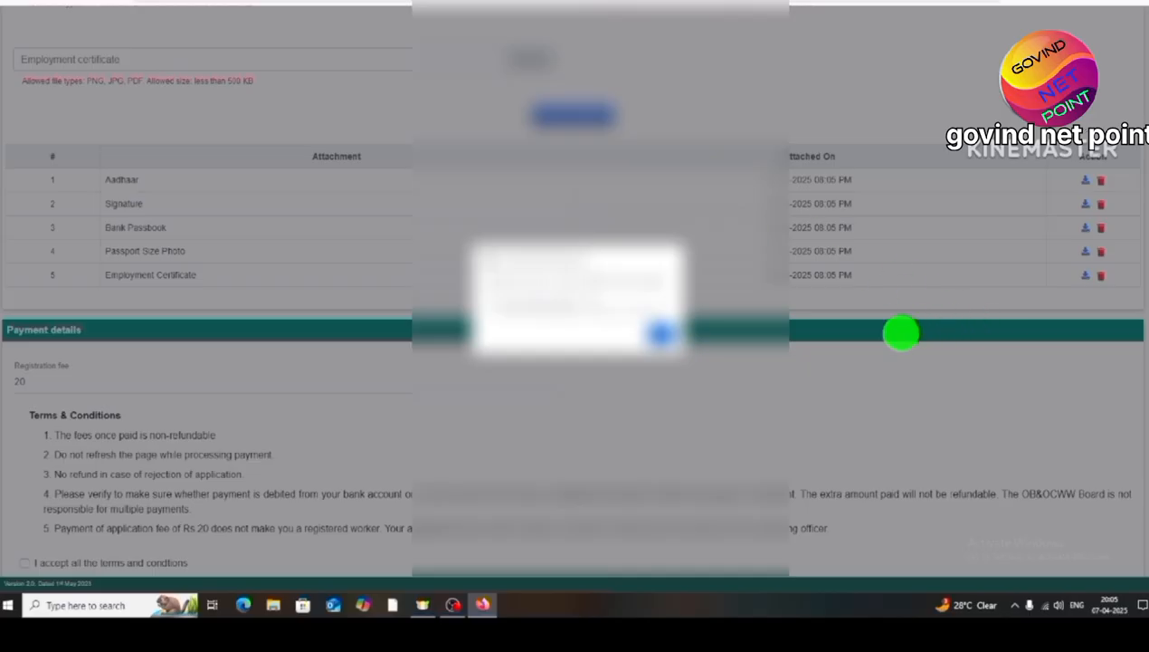
{"action": "left_click", "coordinate": [661, 329]}
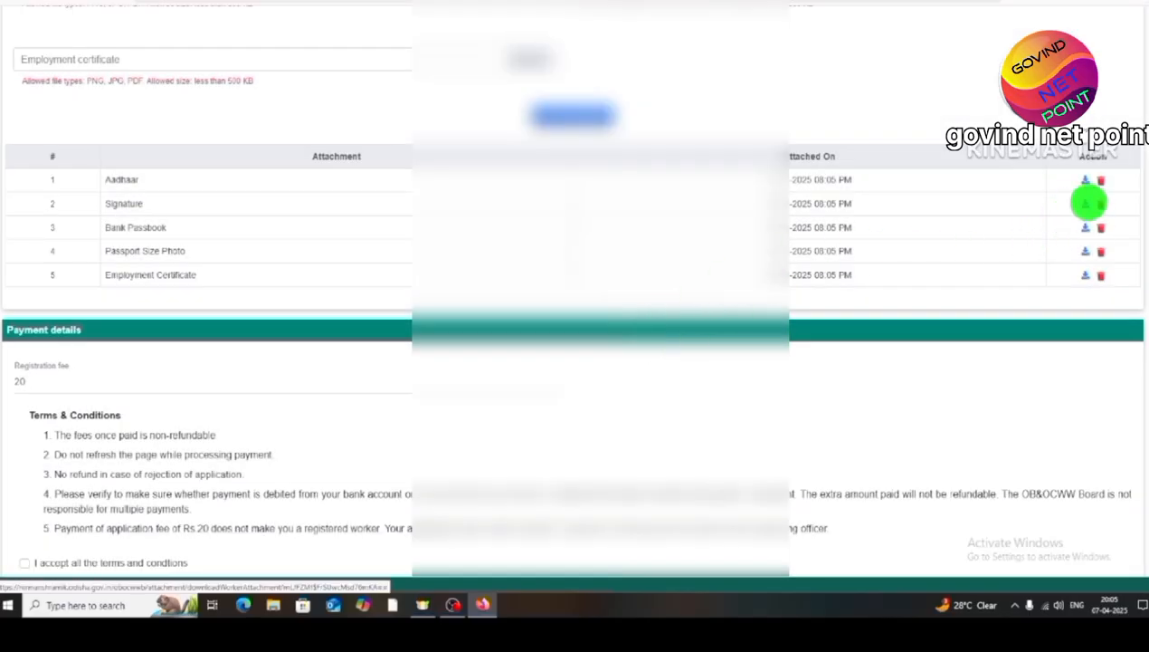
Preview the uploaded signature image and employment certificate, closing each afterwards
{"action": "left_click", "coordinate": [1086, 201]}
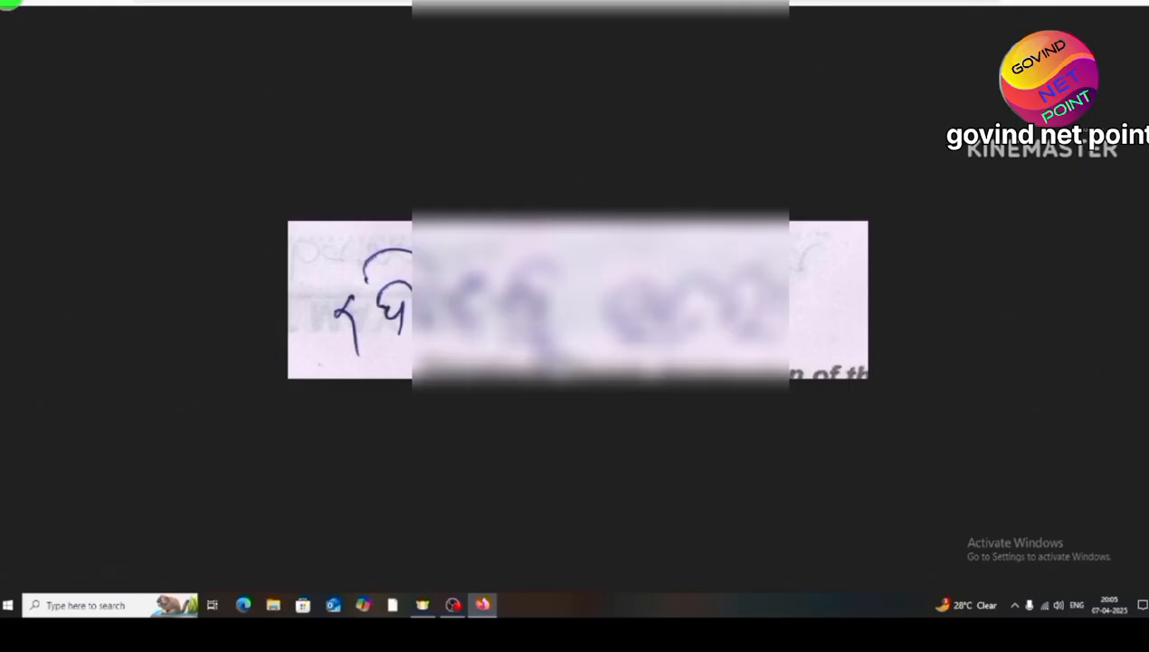
{"action": "left_click", "coordinate": [100, 2]}
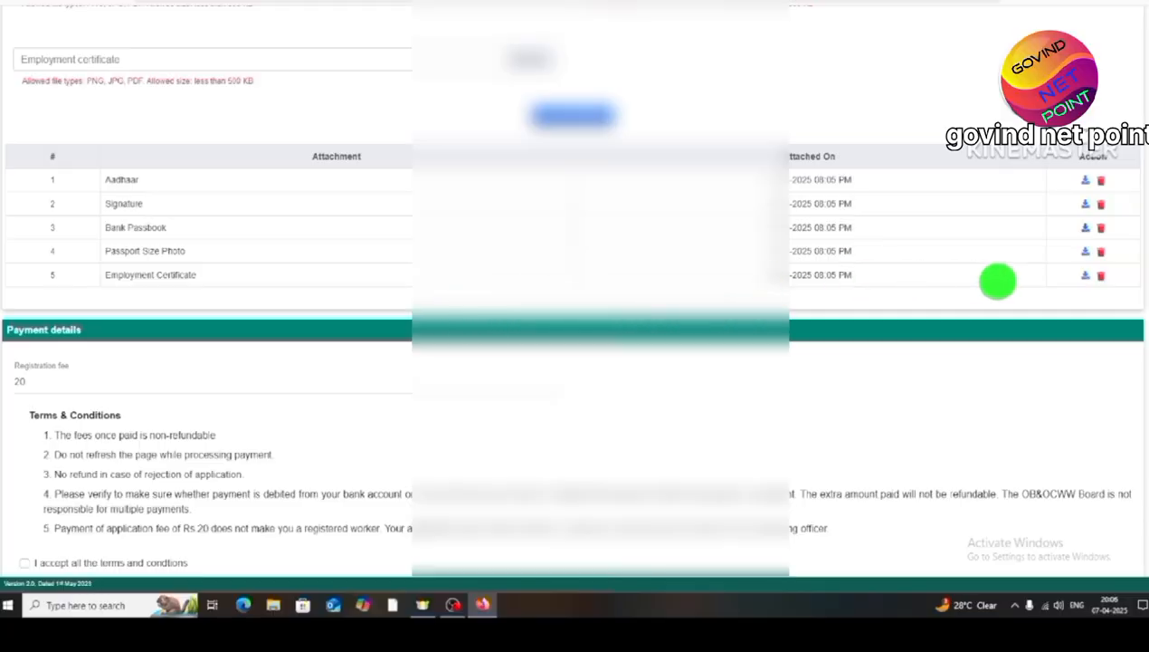
{"action": "left_click", "coordinate": [1086, 272]}
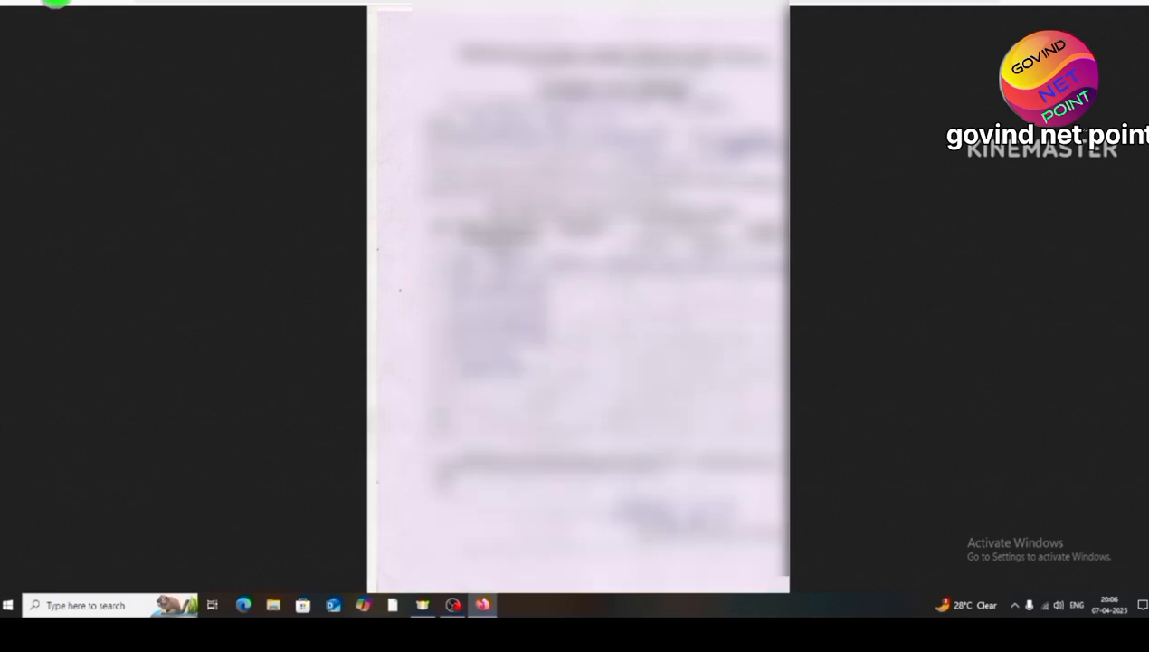
{"action": "left_click", "coordinate": [55, 5]}
Accept the terms and conditions, select State Bank Of India, and proceed to pay the fee
{"action": "scroll", "coordinate": [494, 292], "scroll_direction": "down", "scroll_amount": 2}
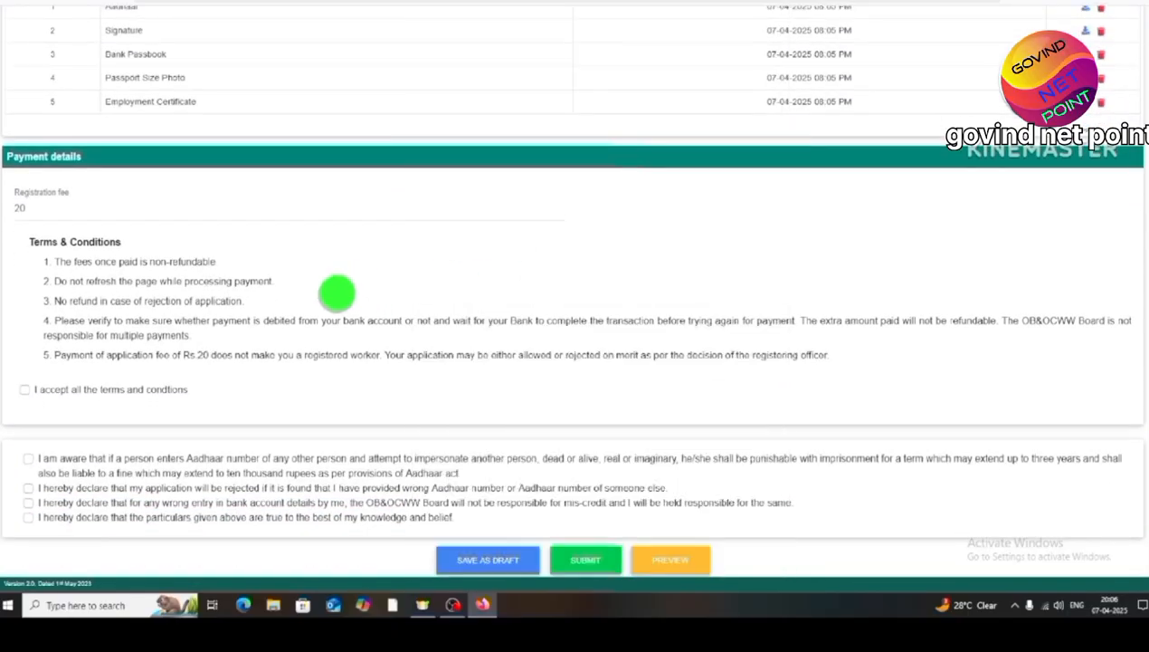
{"action": "left_click", "coordinate": [22, 389]}
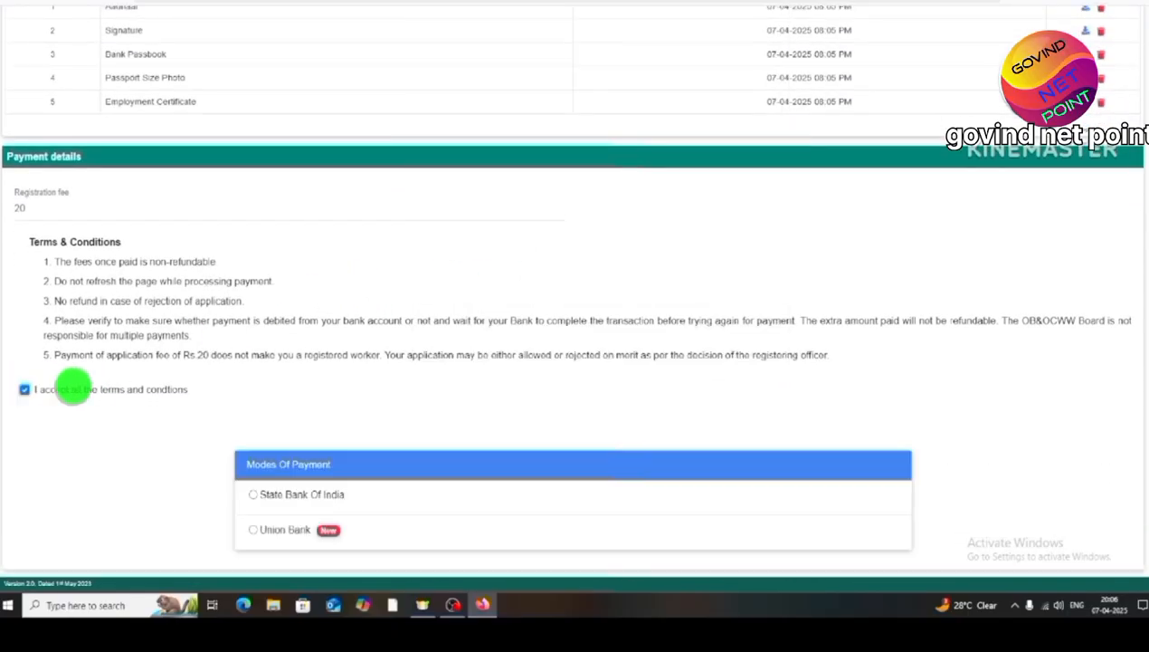
{"action": "scroll", "coordinate": [272, 384], "scroll_direction": "down", "scroll_amount": 2}
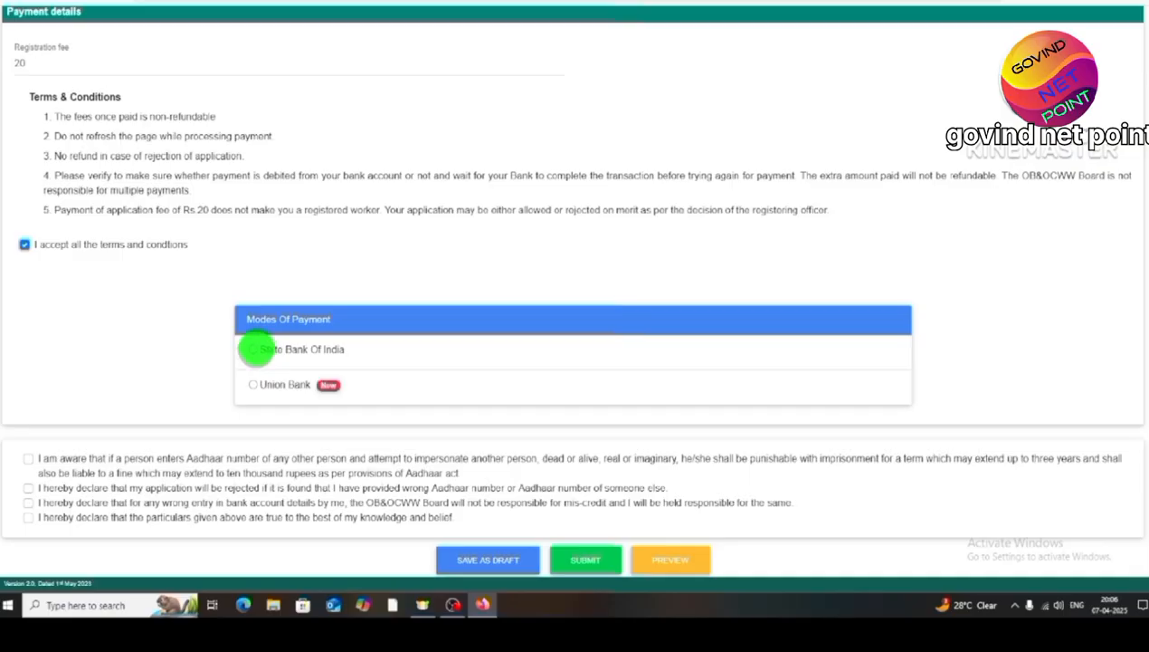
{"action": "left_click", "coordinate": [254, 349]}
{"action": "scroll", "coordinate": [543, 353], "scroll_direction": "down", "scroll_amount": 1}
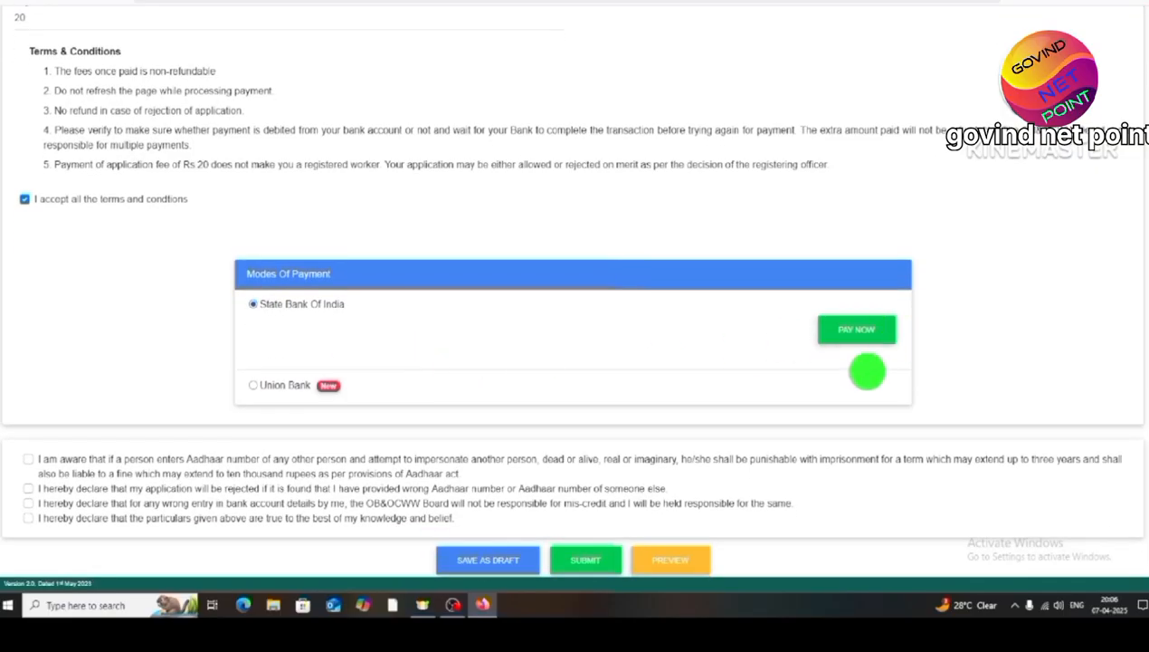
{"action": "left_click", "coordinate": [868, 331]}
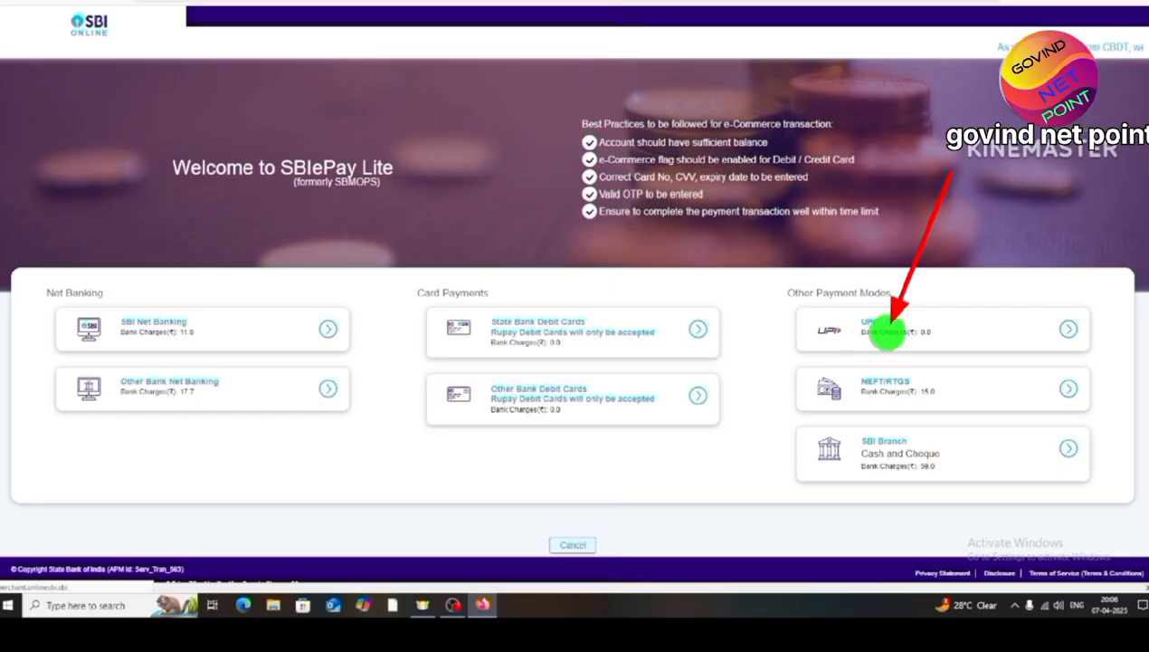
Pay the Rs 20.0 fee by UPI QR code and acknowledge the success alert
{"action": "left_click", "coordinate": [886, 331]}
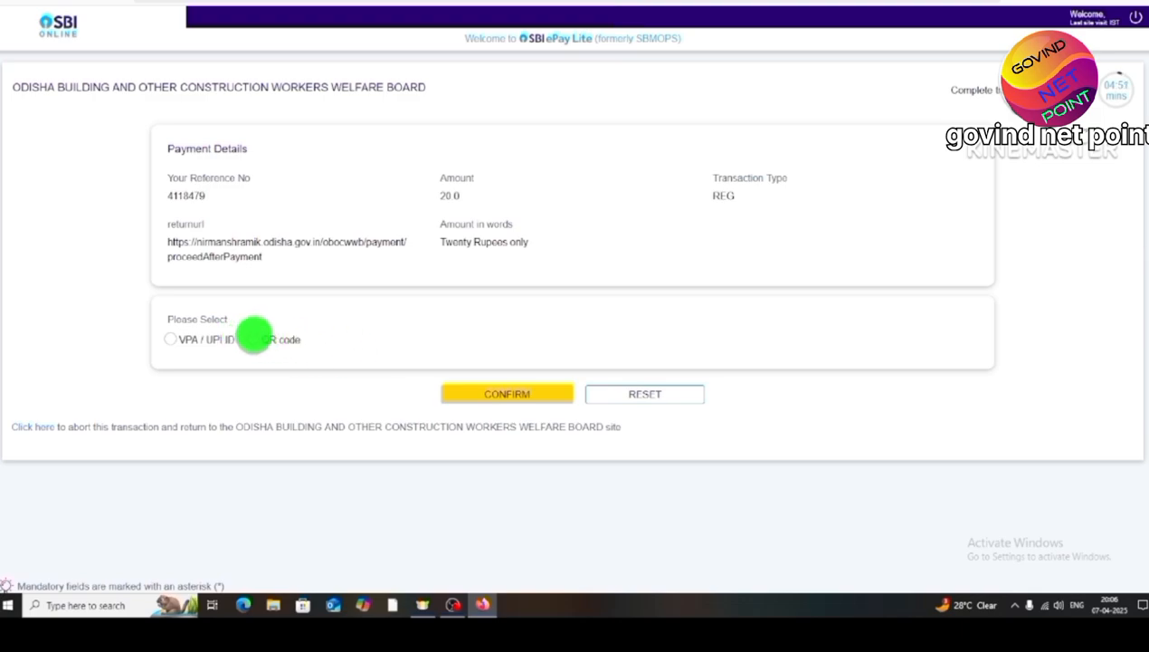
{"action": "left_click", "coordinate": [255, 337]}
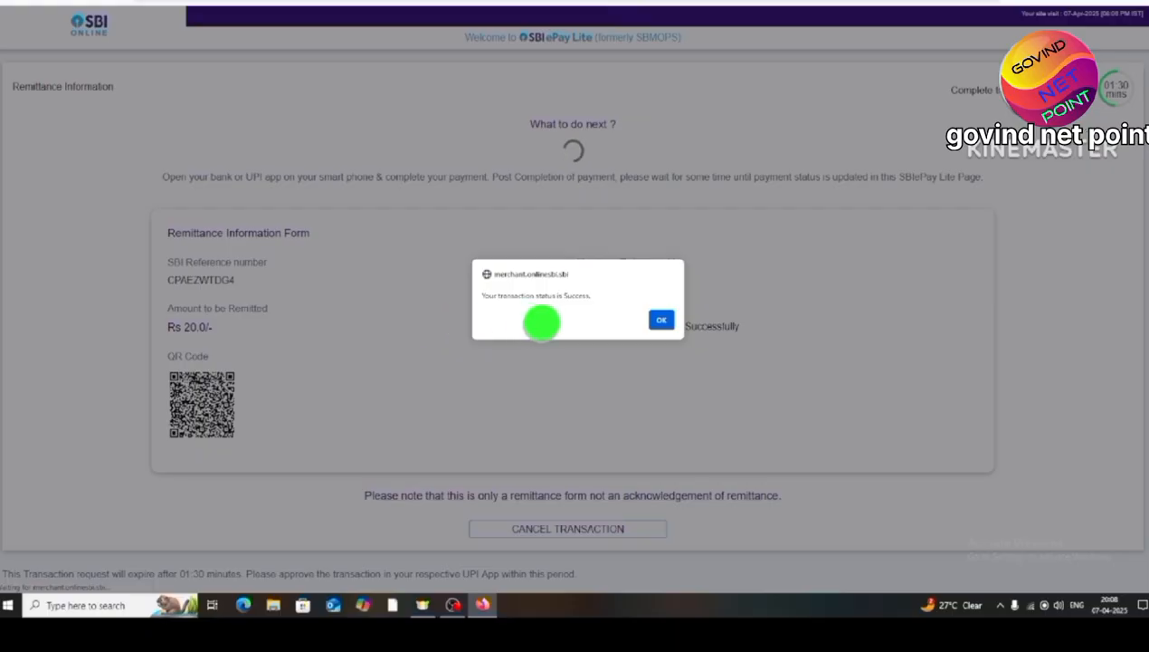
{"action": "left_click", "coordinate": [662, 320]}
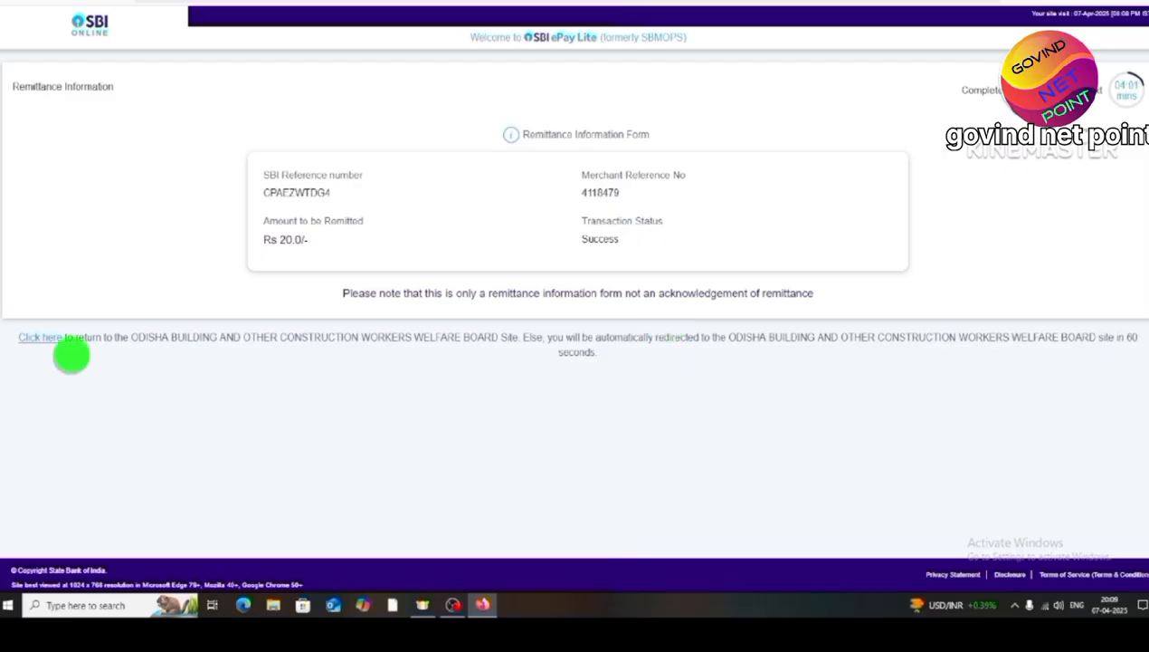
Return to the welfare board site and consent to Aadhaar-based authentication
{"action": "left_click", "coordinate": [59, 340]}
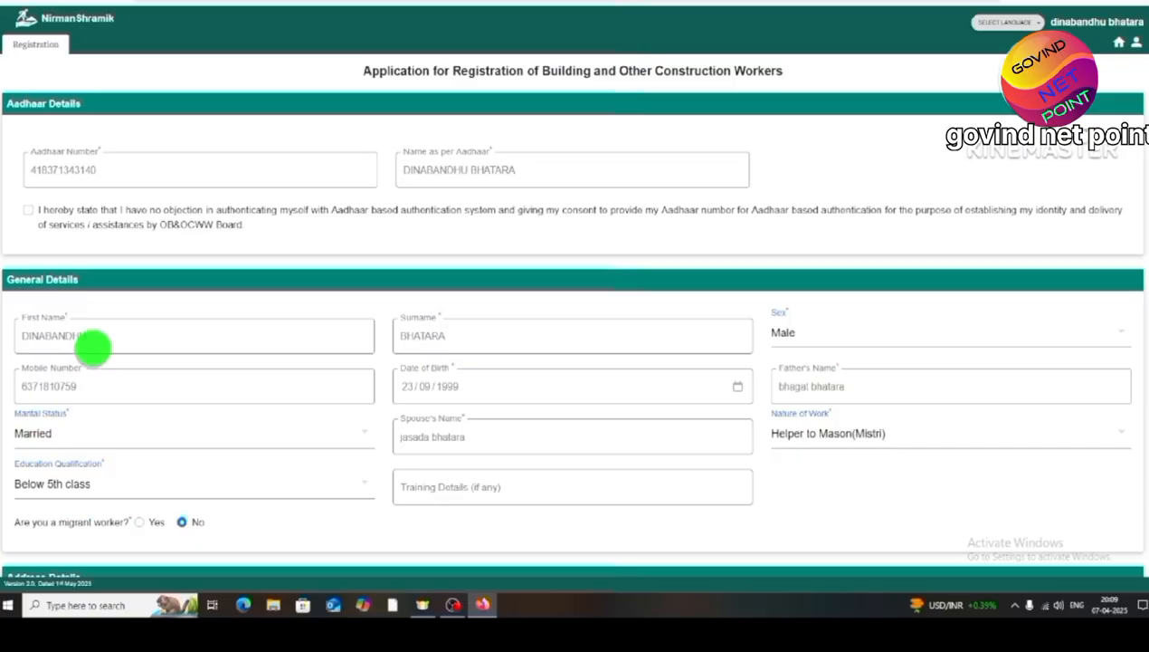
{"action": "left_click", "coordinate": [27, 209]}
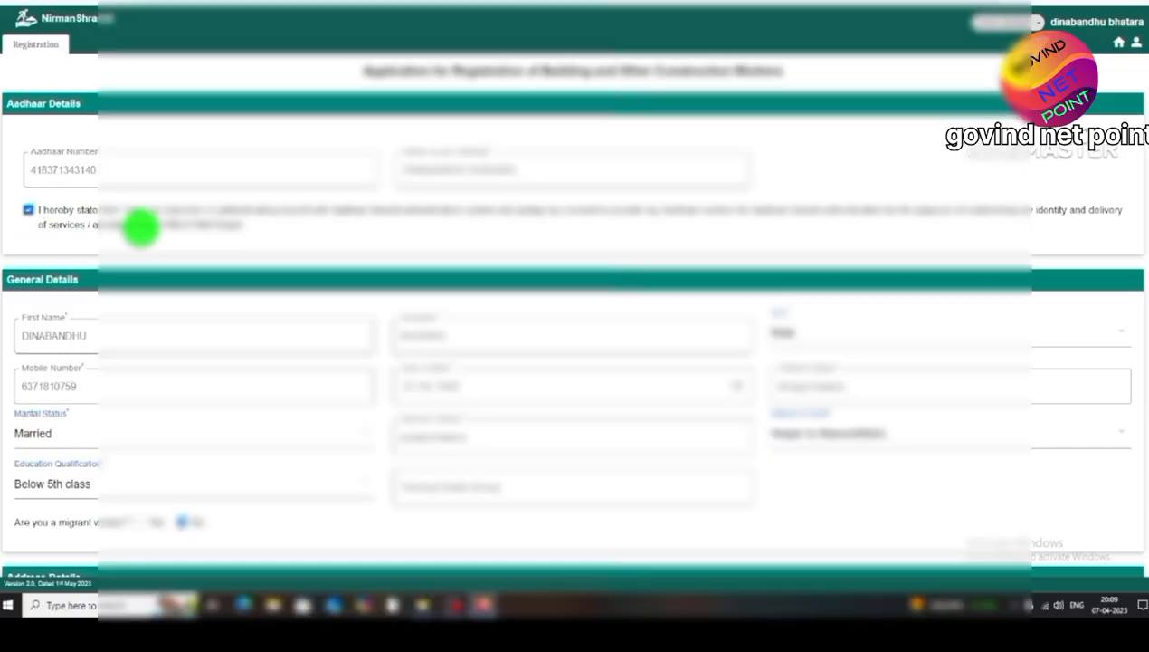
{"action": "scroll", "coordinate": [140, 228], "scroll_direction": "down", "scroll_amount": 2}
{"action": "scroll", "coordinate": [141, 229], "scroll_direction": "down", "scroll_amount": 7}
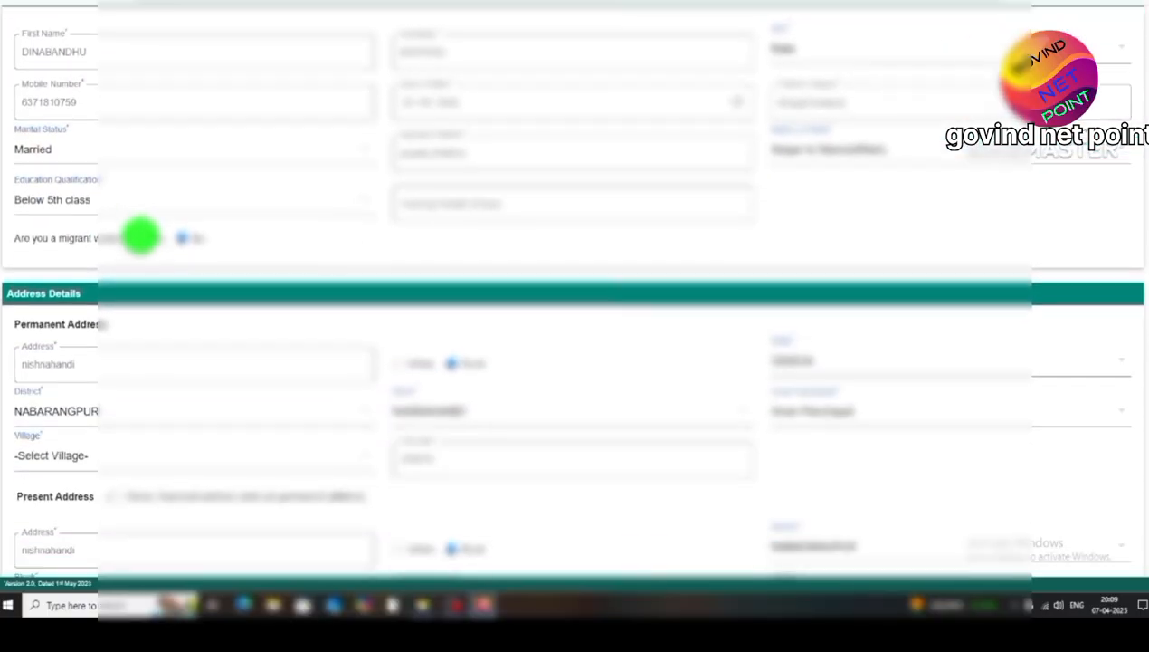
{"action": "scroll", "coordinate": [141, 237], "scroll_direction": "down", "scroll_amount": 5}
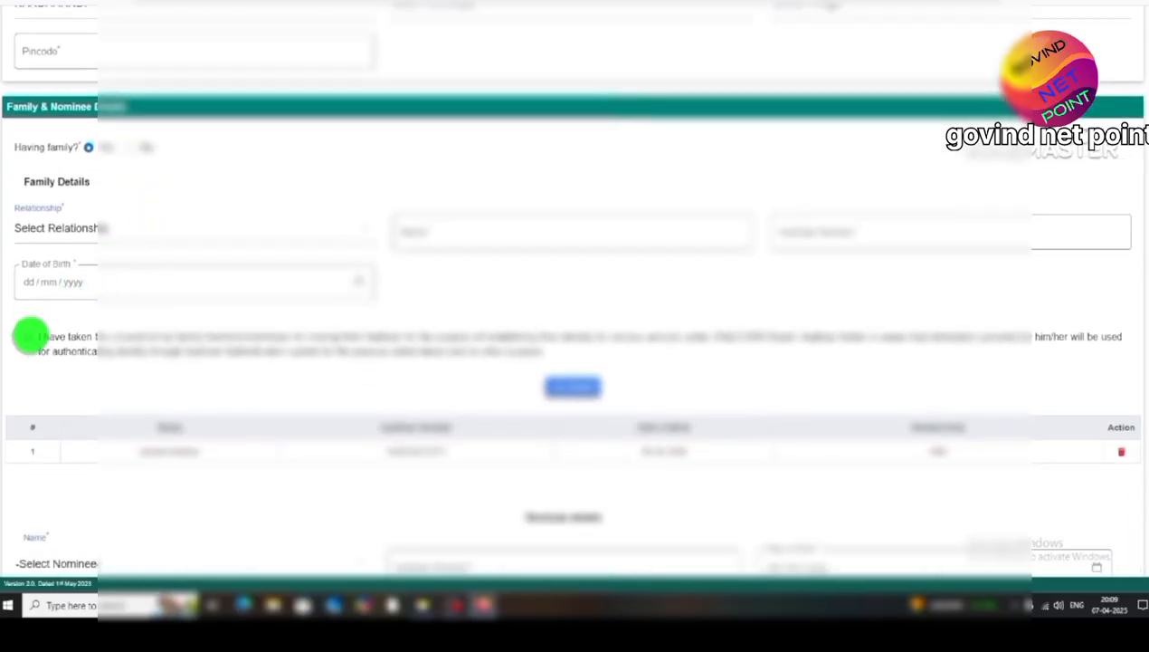
{"action": "scroll", "coordinate": [169, 305], "scroll_direction": "down", "scroll_amount": 7}
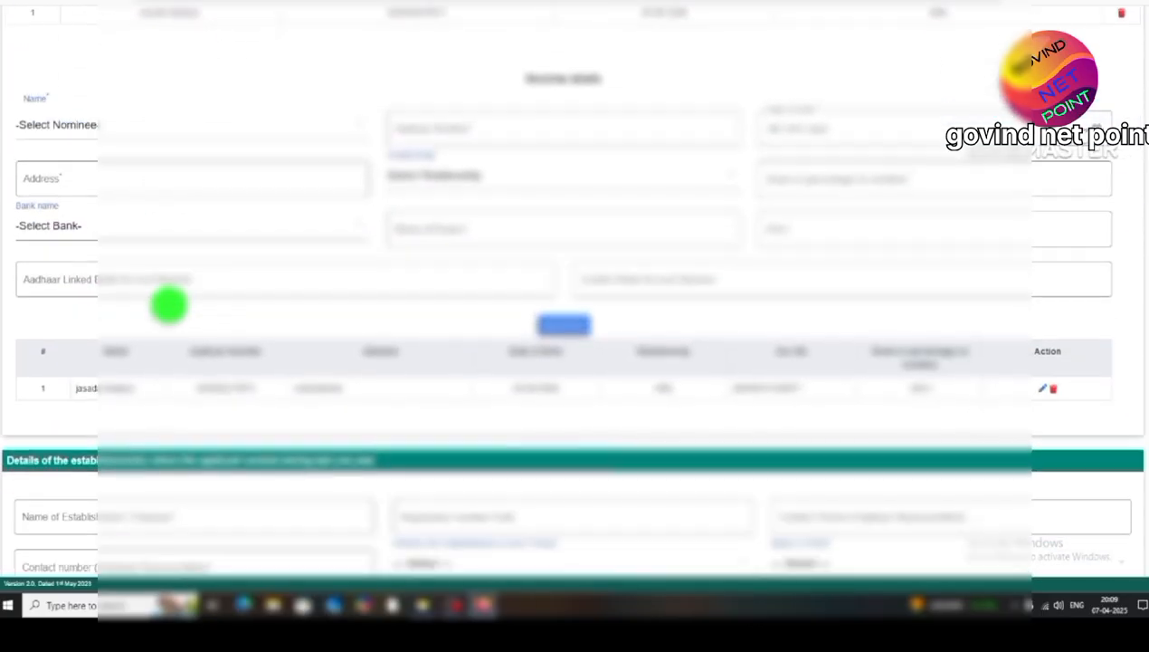
{"action": "scroll", "coordinate": [169, 305], "scroll_direction": "down", "scroll_amount": 6}
{"action": "scroll", "coordinate": [169, 305], "scroll_direction": "up", "scroll_amount": 3}
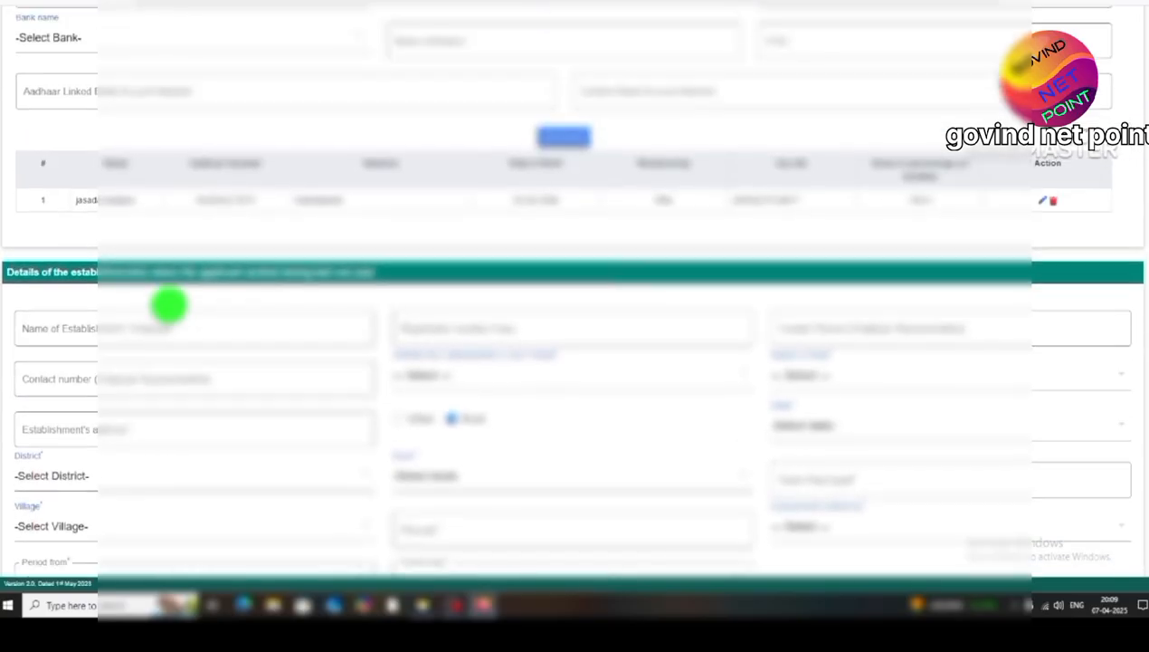
{"action": "scroll", "coordinate": [169, 305], "scroll_direction": "up", "scroll_amount": 1}
{"action": "scroll", "coordinate": [169, 305], "scroll_direction": "up", "scroll_amount": 1}
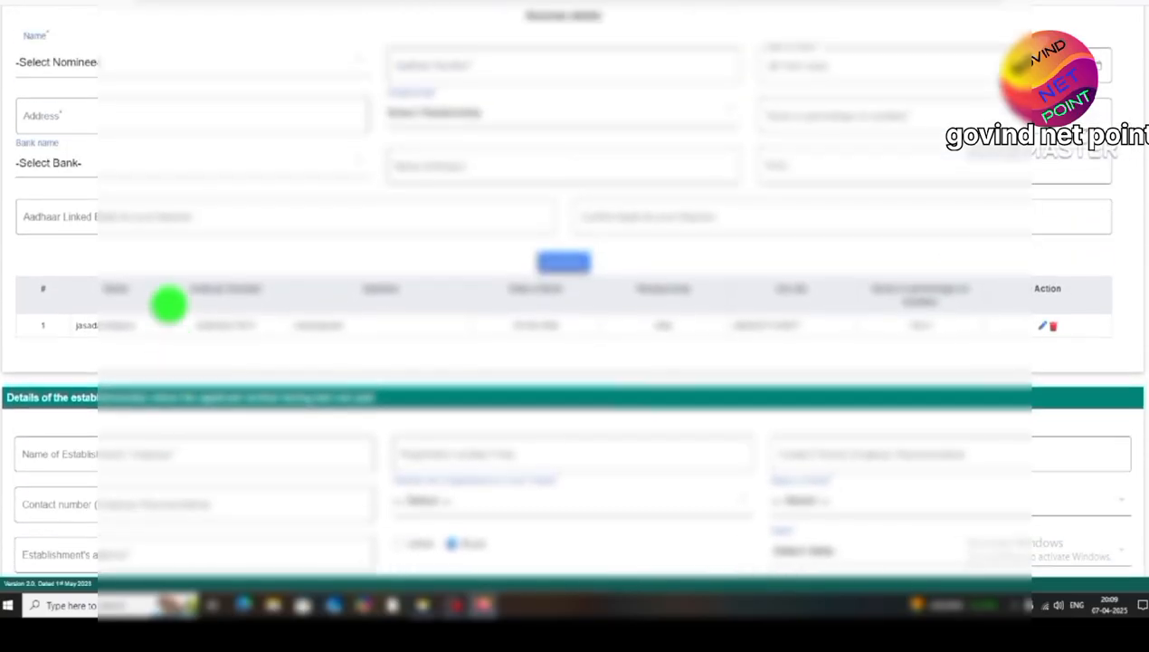
{"action": "scroll", "coordinate": [169, 305], "scroll_direction": "down", "scroll_amount": 5}
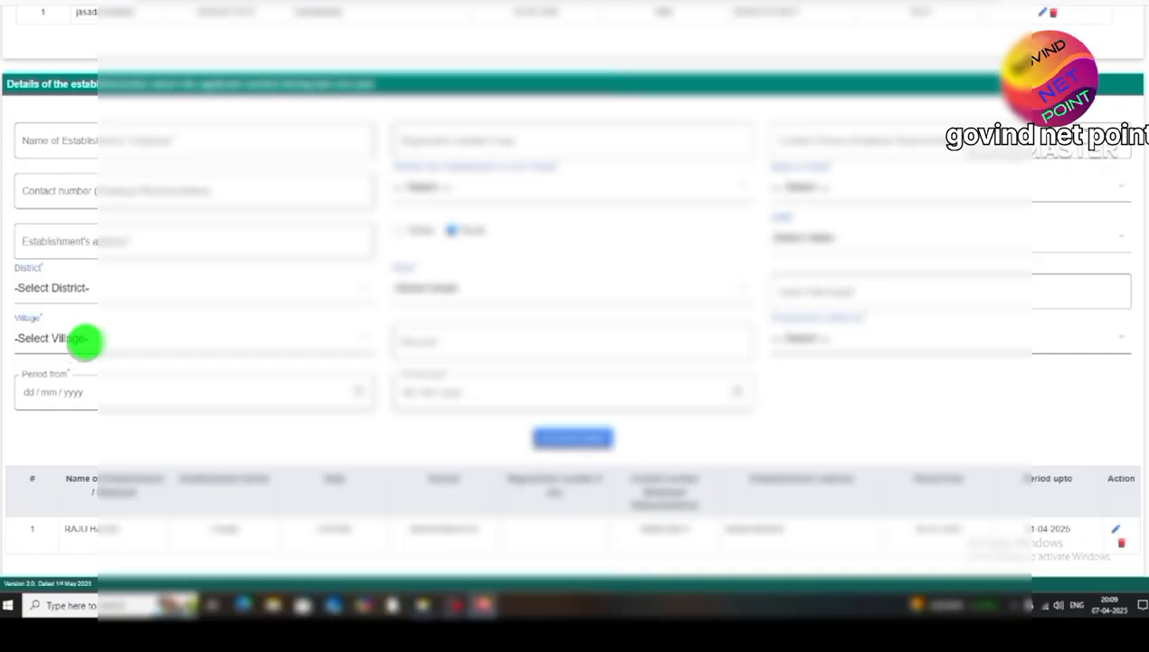
Tick all four declarations, then submit the application and confirm with OK
{"action": "left_click", "coordinate": [84, 340]}
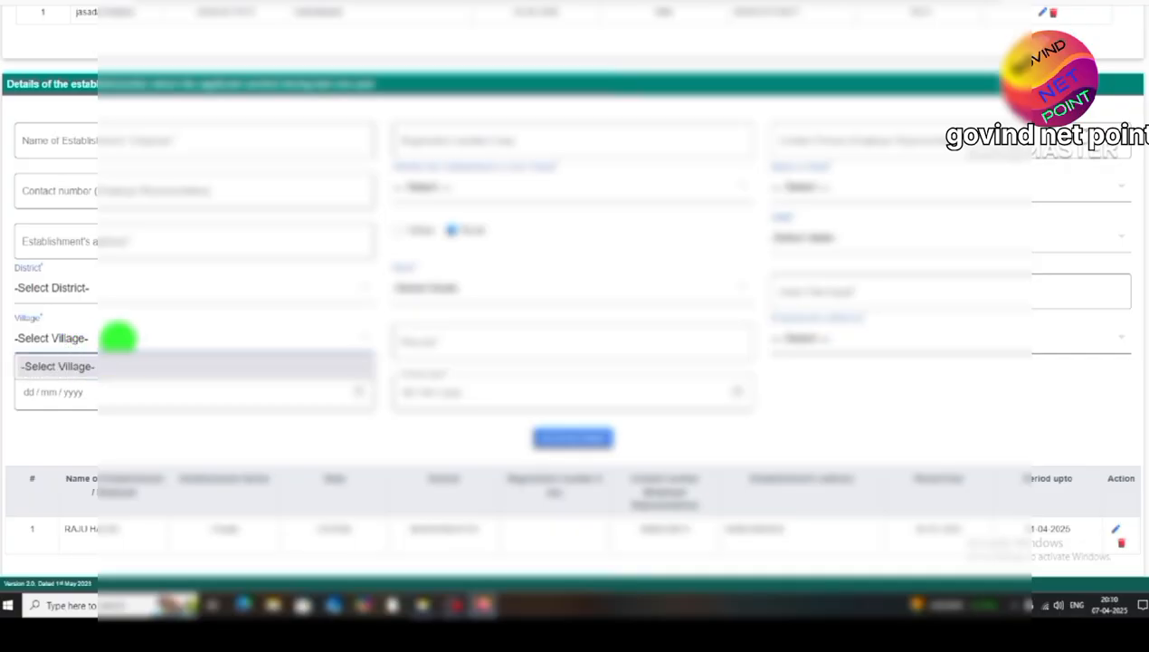
{"action": "scroll", "coordinate": [181, 329], "scroll_direction": "down", "scroll_amount": 10}
{"action": "scroll", "coordinate": [181, 329], "scroll_direction": "down", "scroll_amount": 3}
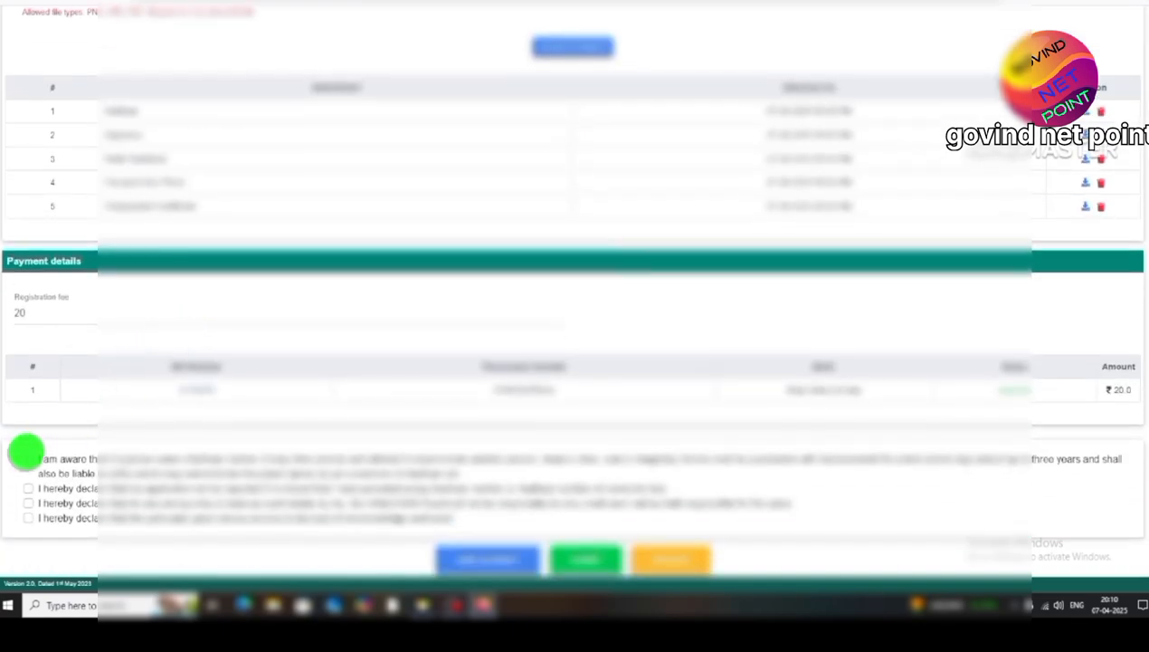
{"action": "left_click", "coordinate": [28, 459]}
{"action": "left_click", "coordinate": [28, 488]}
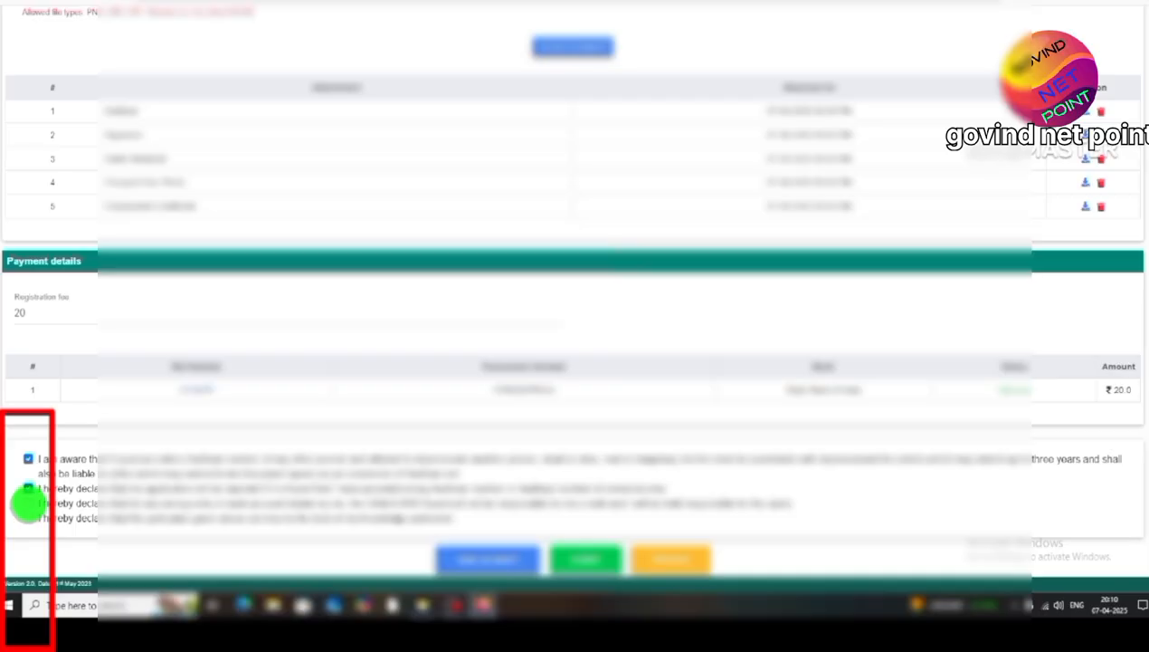
{"action": "left_click", "coordinate": [28, 502]}
{"action": "left_click", "coordinate": [28, 518]}
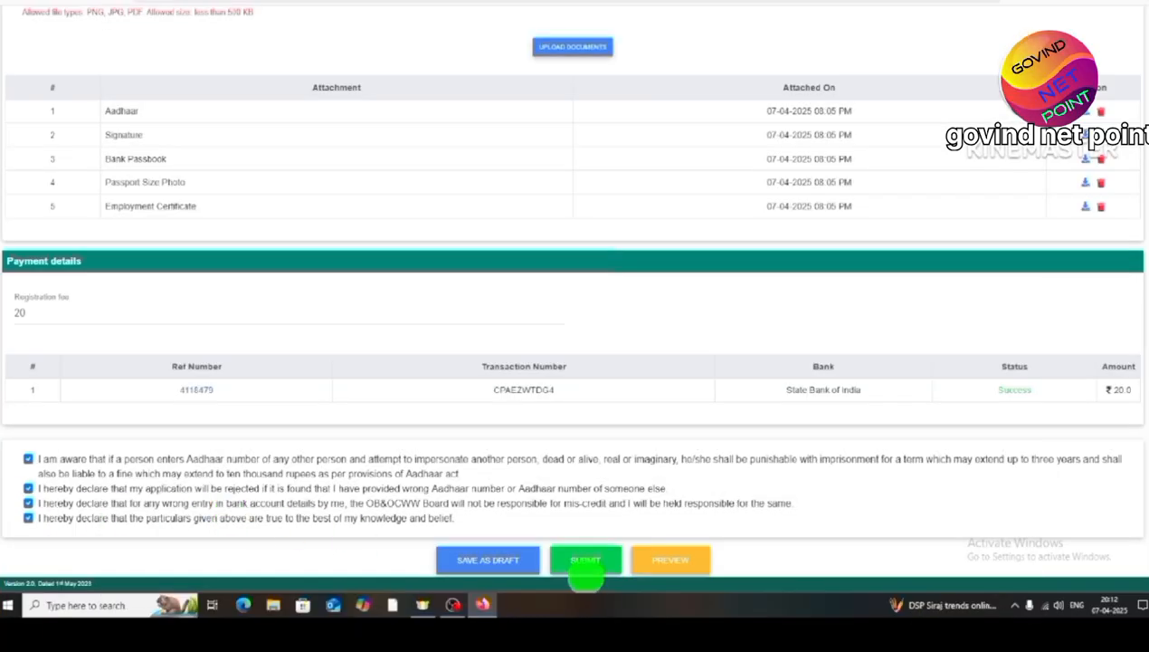
{"action": "left_click", "coordinate": [586, 561]}
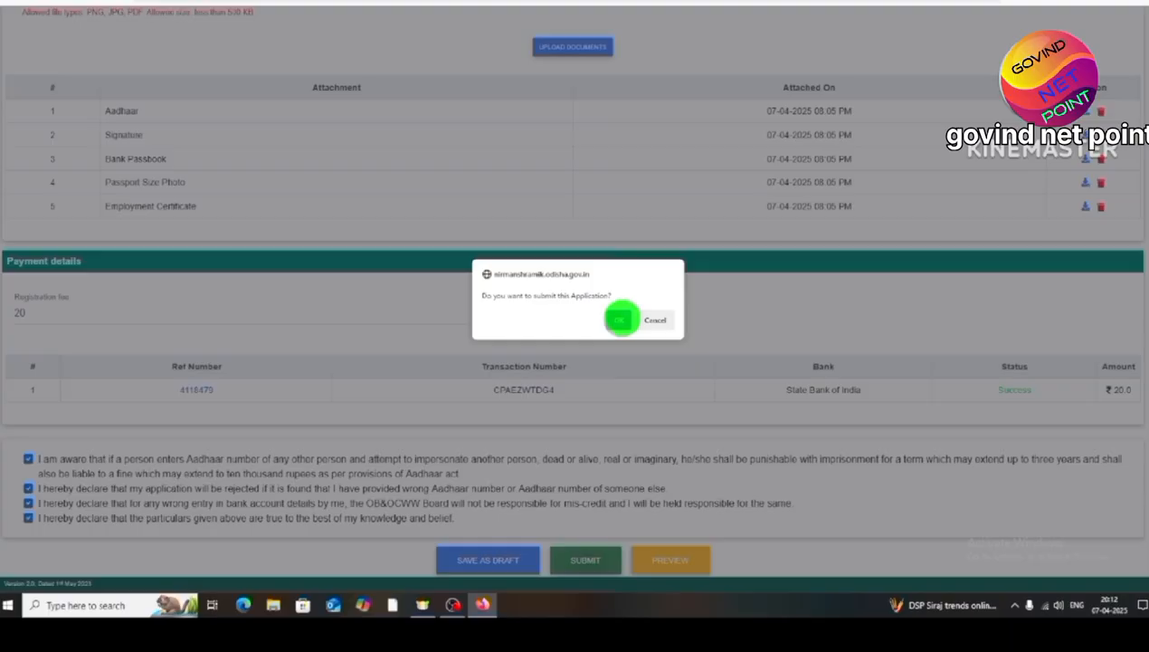
{"action": "left_click", "coordinate": [621, 319]}
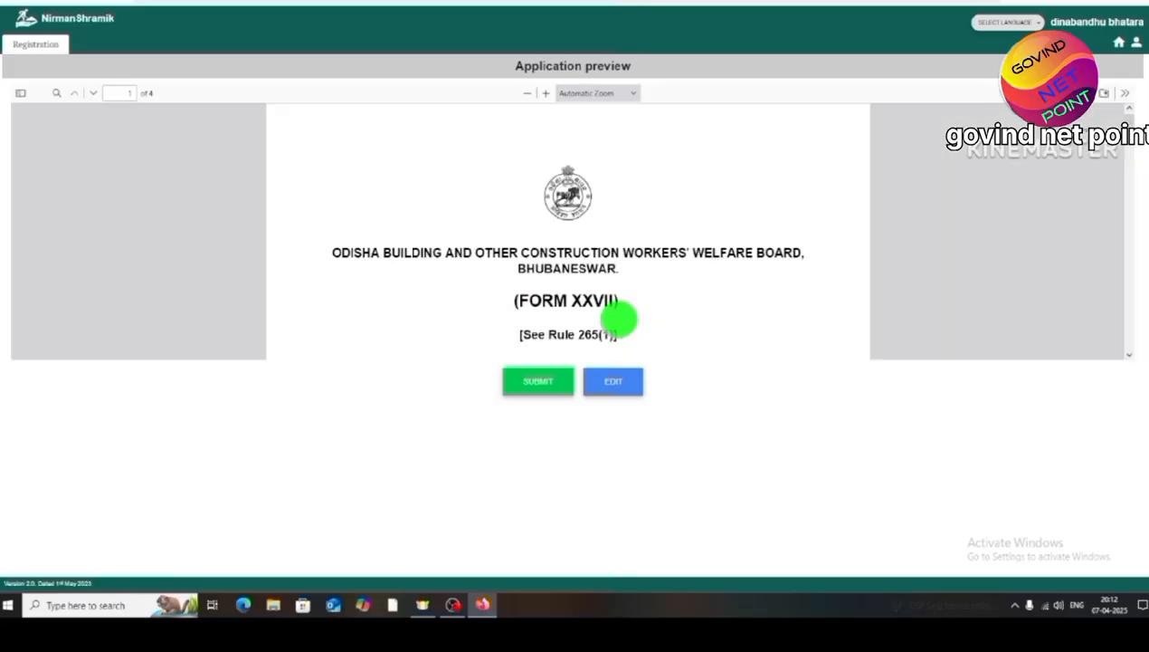
Scroll through the Form XXVII preview, then submit it and confirm the final submission
{"action": "scroll", "coordinate": [619, 318], "scroll_direction": "down", "scroll_amount": 5}
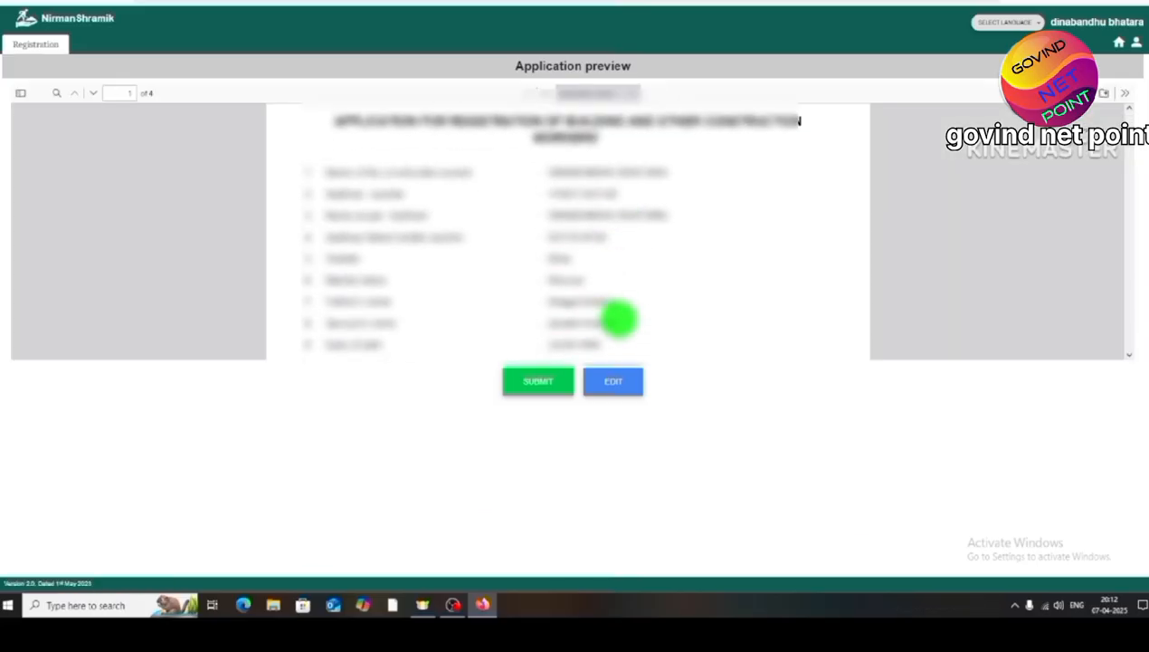
{"action": "scroll", "coordinate": [619, 318], "scroll_direction": "down", "scroll_amount": 2}
{"action": "scroll", "coordinate": [619, 319], "scroll_direction": "down", "scroll_amount": 6}
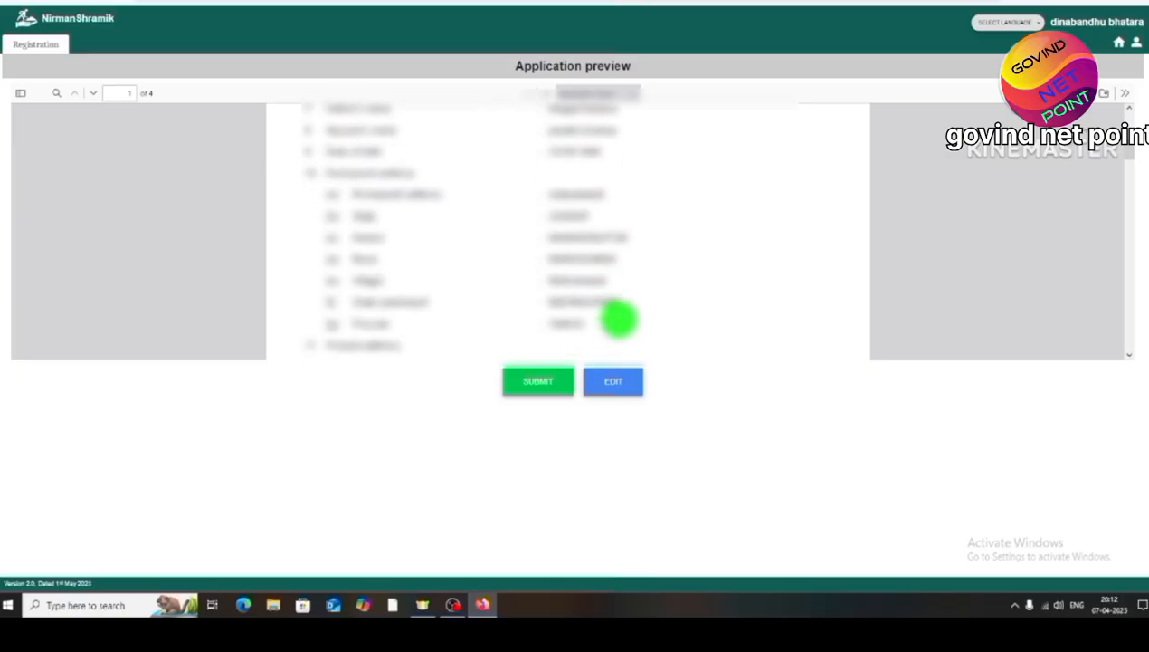
{"action": "scroll", "coordinate": [619, 318], "scroll_direction": "down", "scroll_amount": 8}
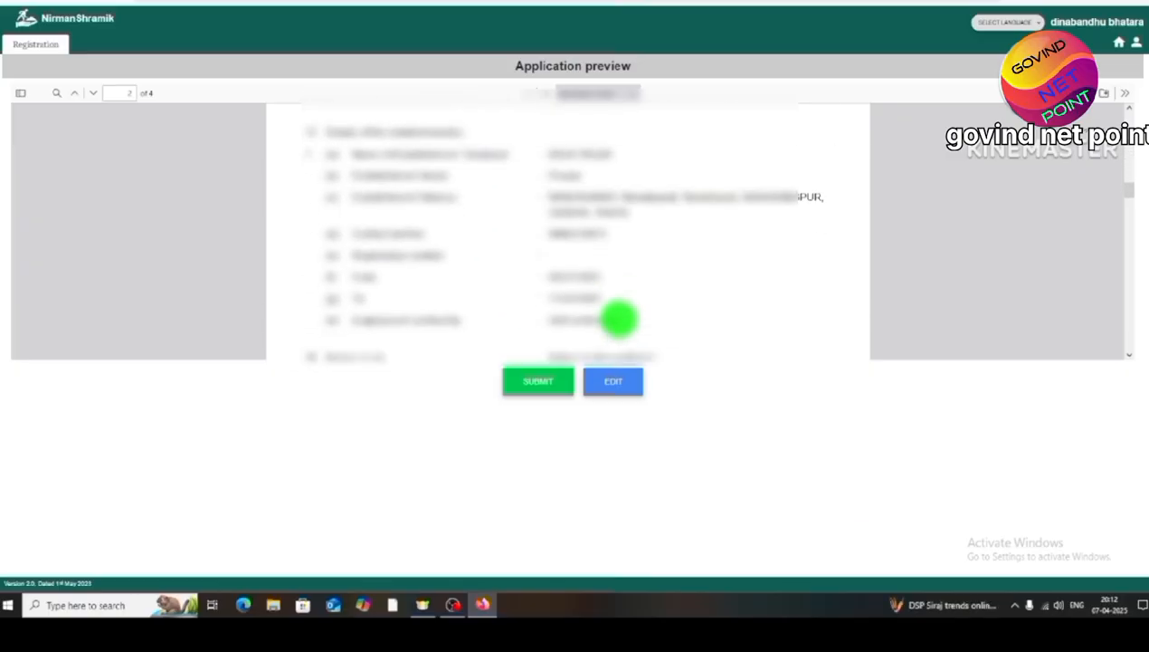
{"action": "scroll", "coordinate": [619, 319], "scroll_direction": "down", "scroll_amount": 8}
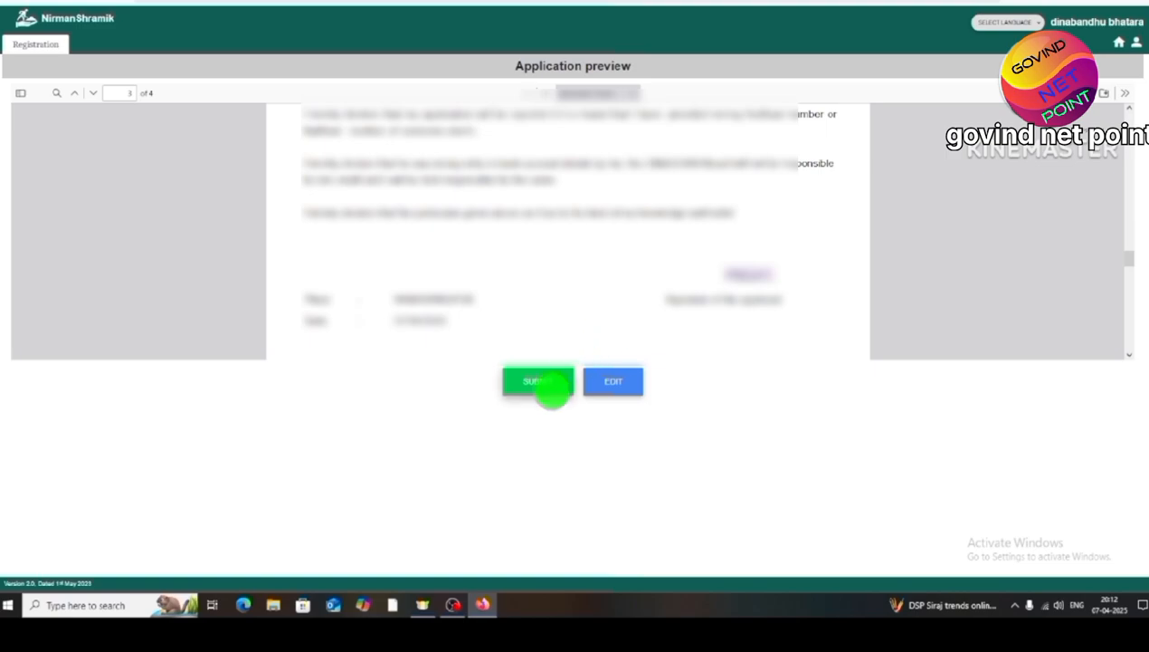
{"action": "left_click", "coordinate": [541, 381]}
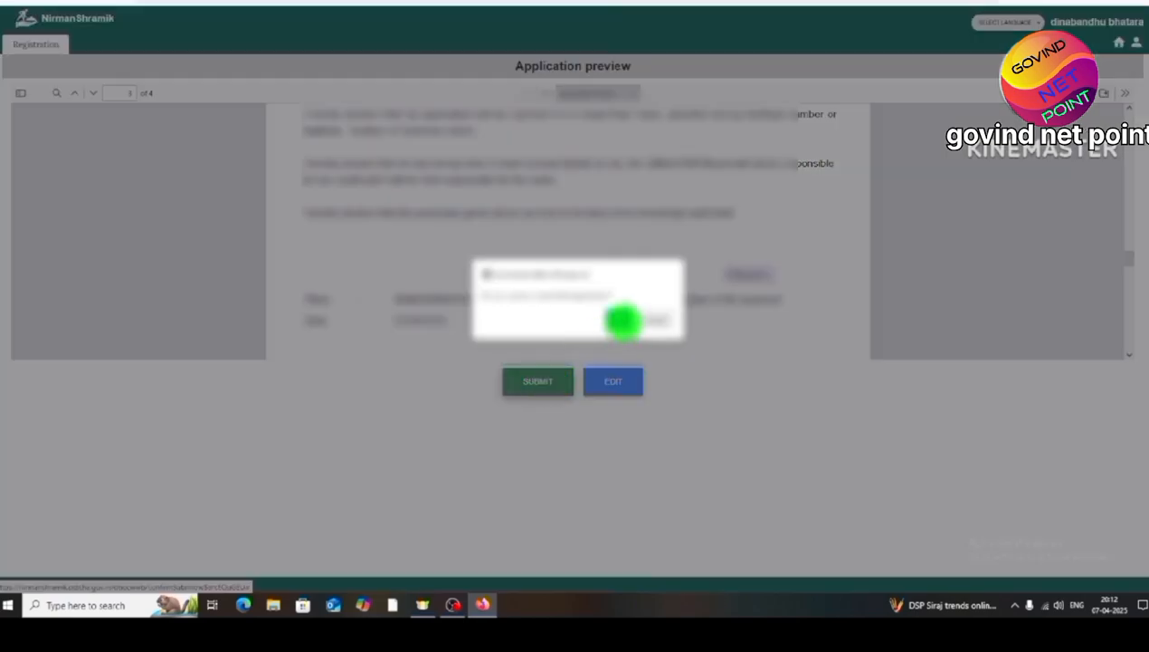
{"action": "left_click", "coordinate": [624, 321]}
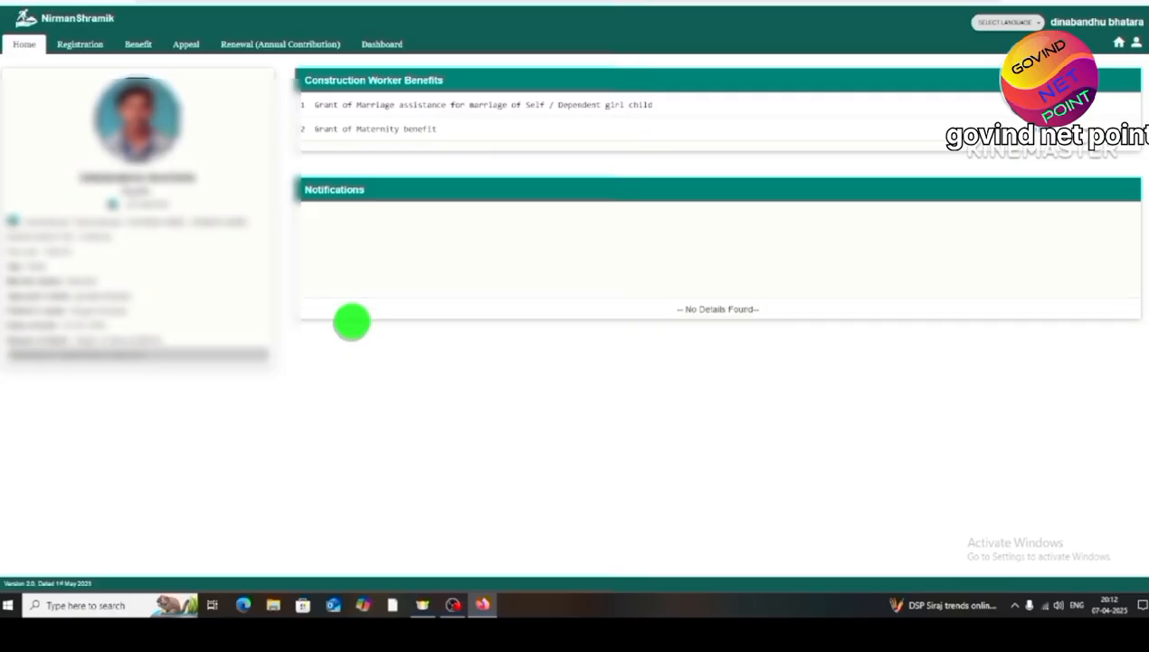
Verify on the Dashboard that the registration is Submitted, then open the Registration list
{"action": "scroll", "coordinate": [352, 322], "scroll_direction": "down", "scroll_amount": 2}
{"action": "scroll", "coordinate": [352, 321], "scroll_direction": "up", "scroll_amount": 2}
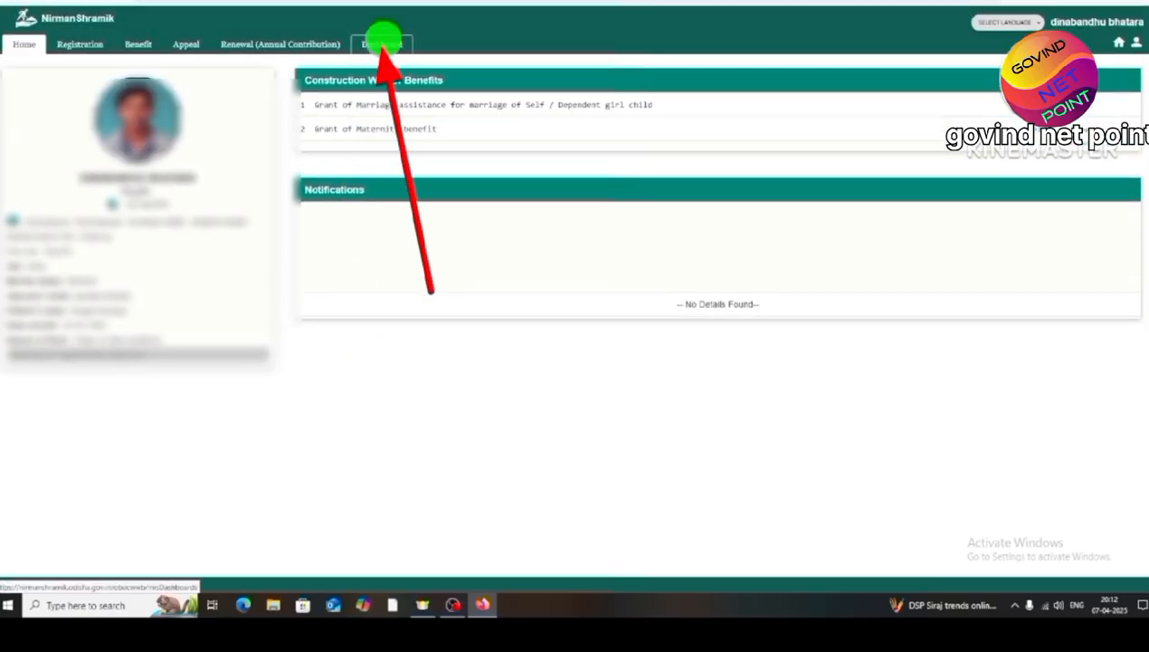
{"action": "left_click", "coordinate": [381, 43]}
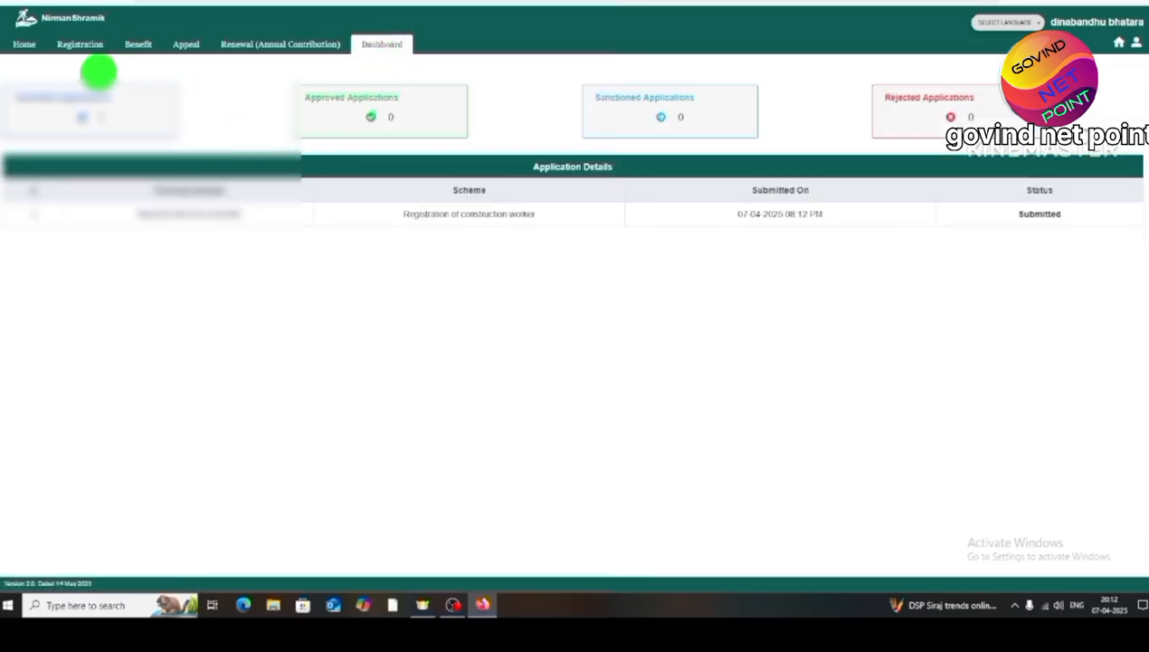
{"action": "left_click", "coordinate": [83, 49]}
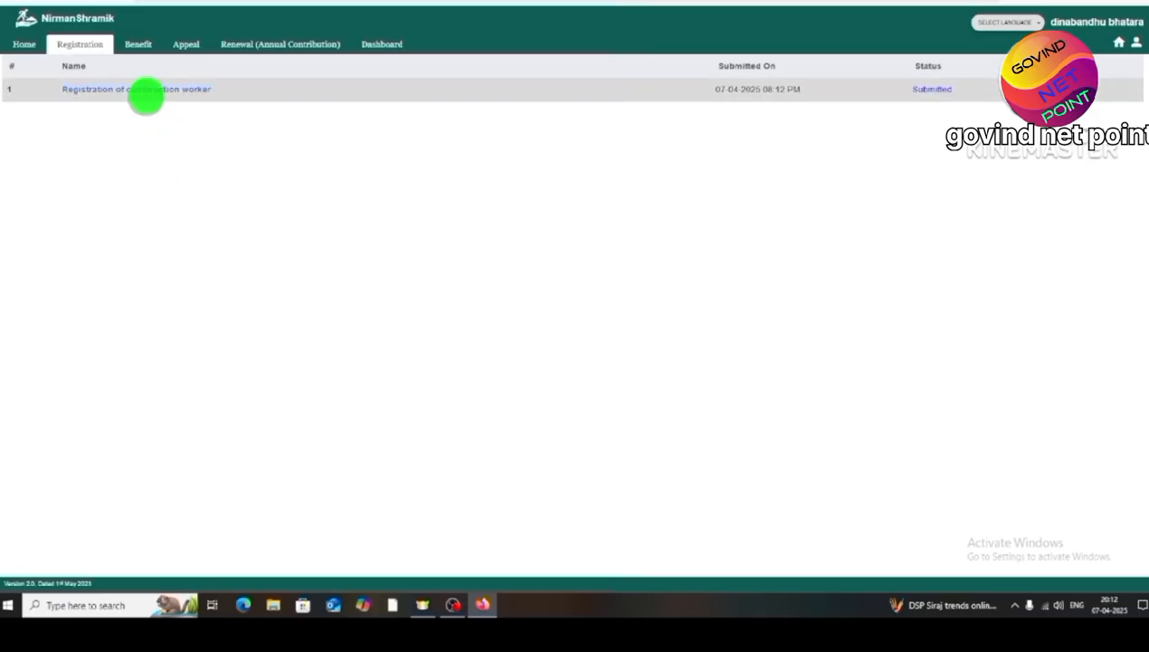
Open 'Registration of construction worker' and print its 4-page application form
{"action": "left_click", "coordinate": [163, 90]}
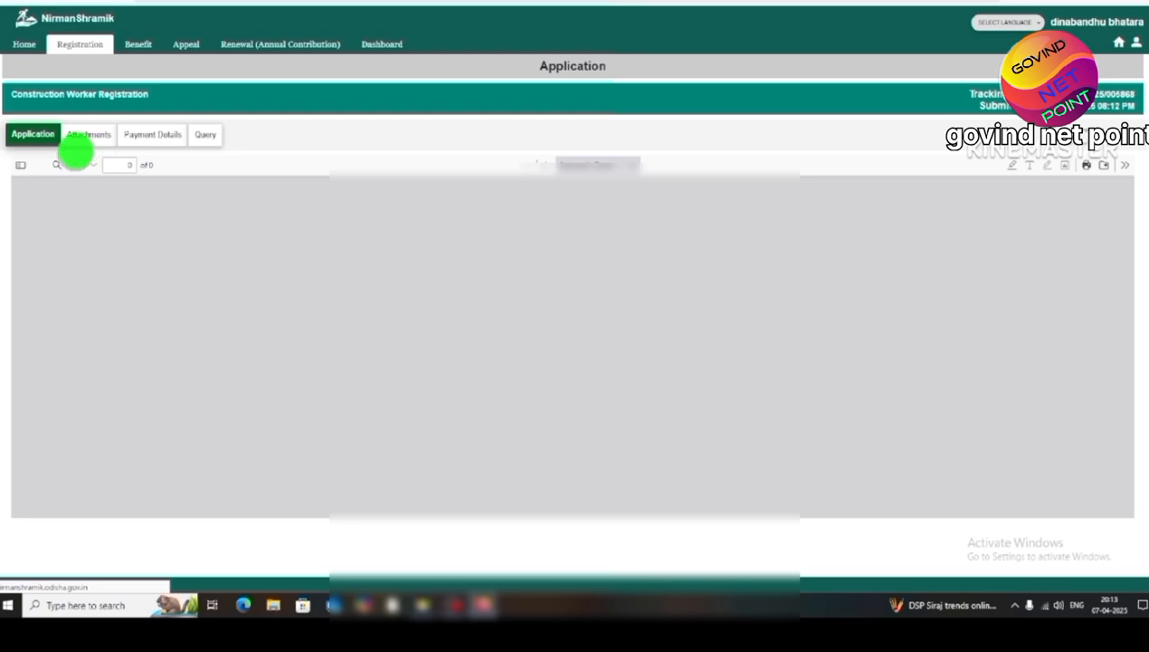
{"action": "scroll", "coordinate": [679, 313], "scroll_direction": "down", "scroll_amount": 15}
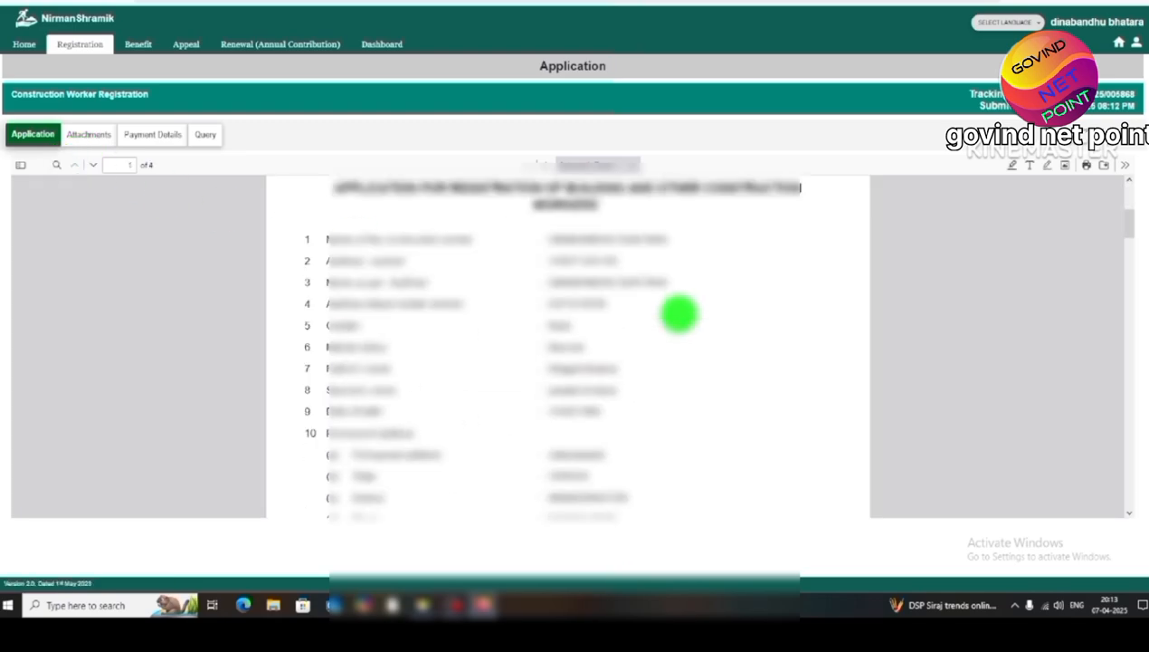
{"action": "scroll", "coordinate": [679, 313], "scroll_direction": "down", "scroll_amount": 15}
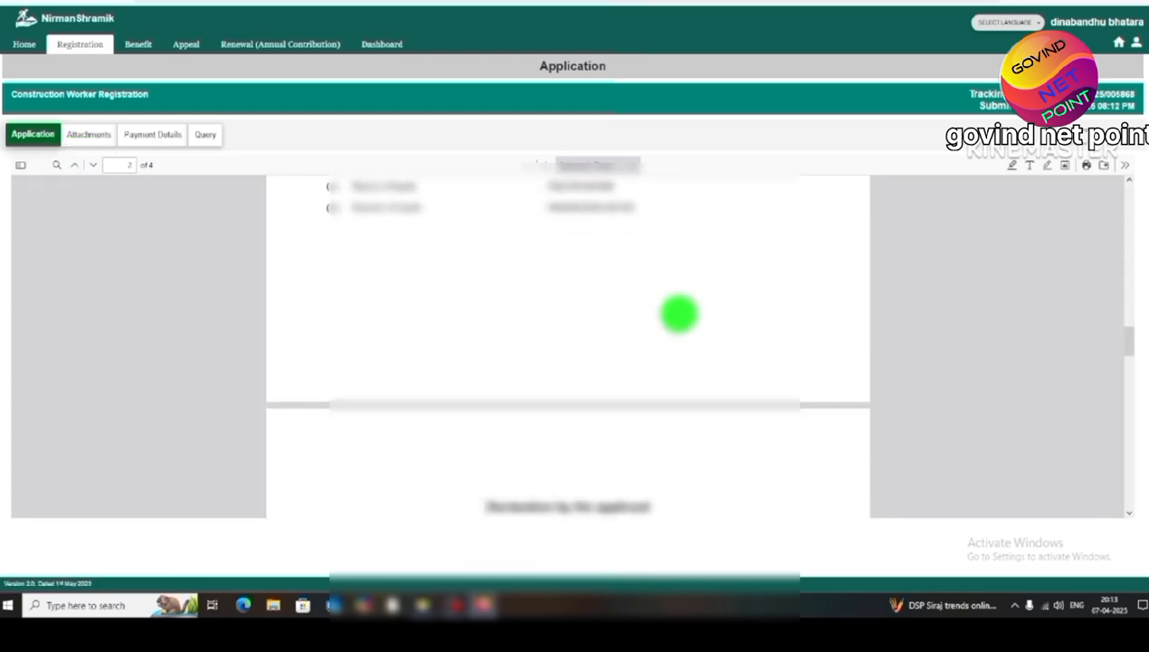
{"action": "scroll", "coordinate": [680, 313], "scroll_direction": "down", "scroll_amount": 3}
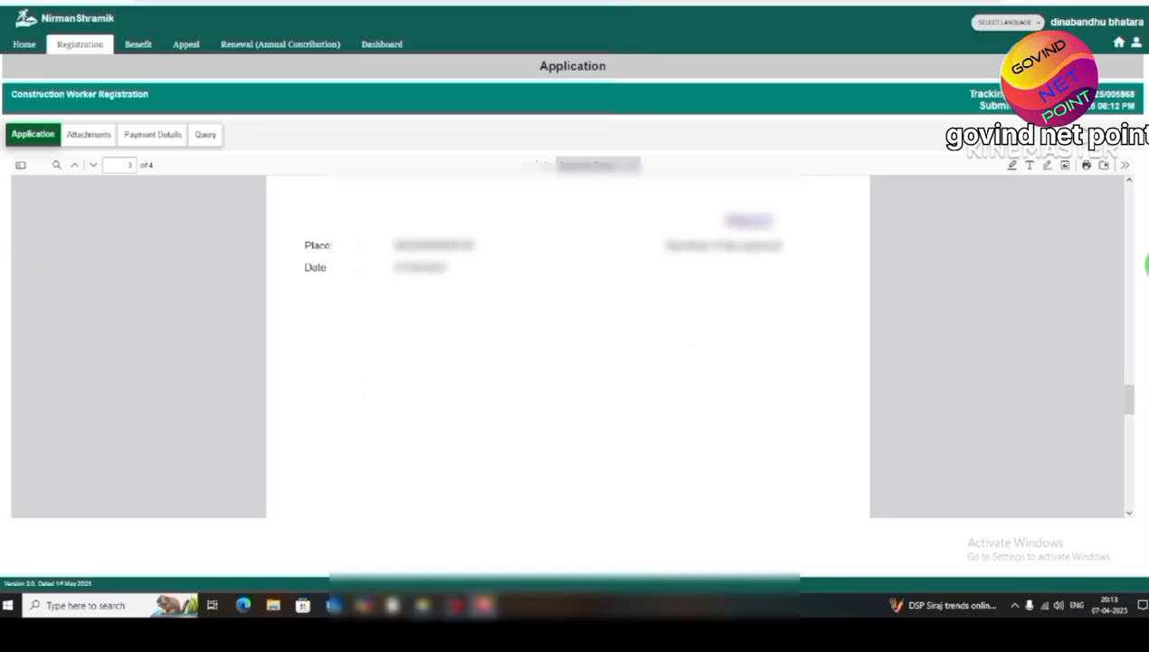
{"action": "left_click", "coordinate": [1091, 165]}
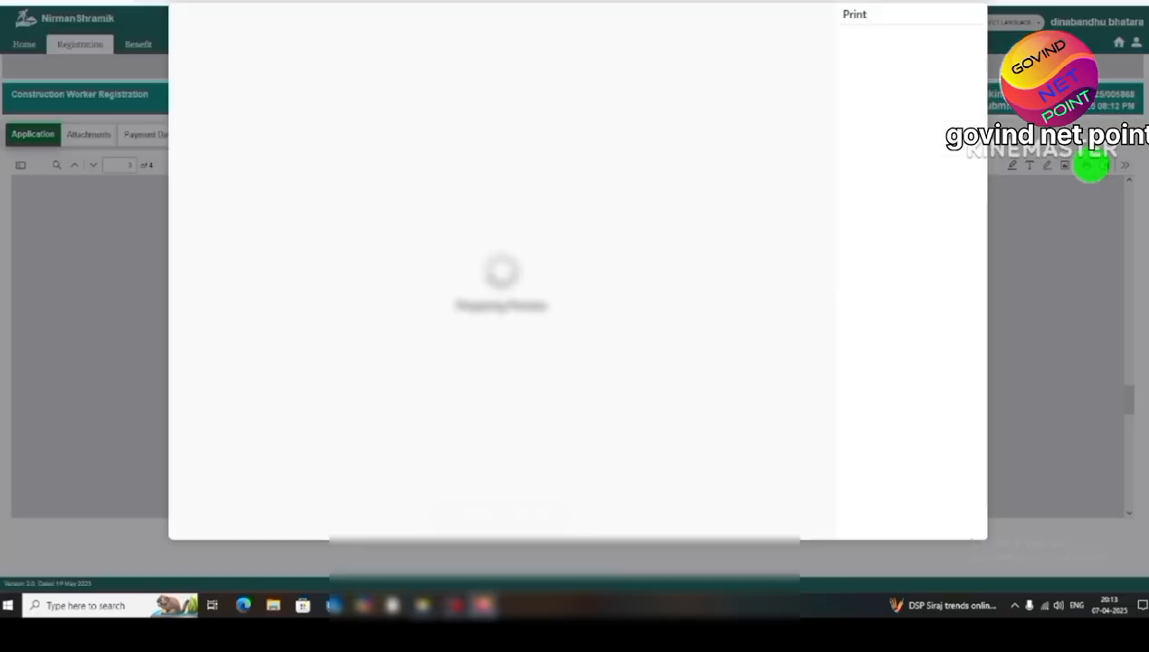
{"action": "left_click", "coordinate": [908, 522]}
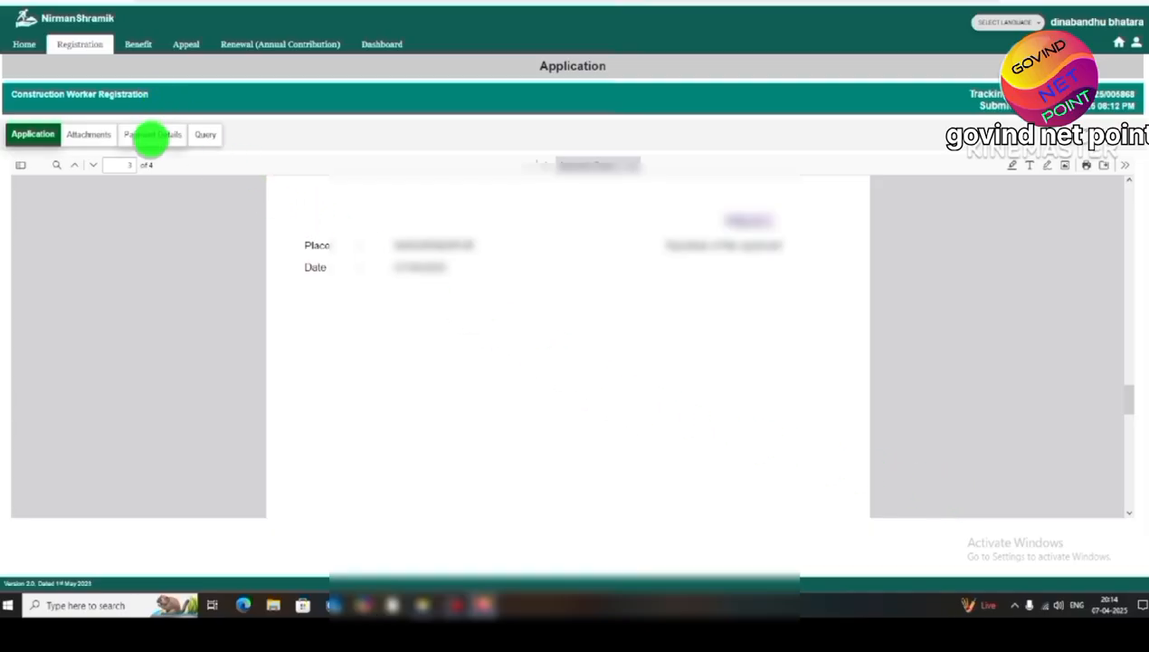
Open Payment Details and print the ₹20 payment receipt from its Ref Number
{"action": "left_click", "coordinate": [149, 135]}
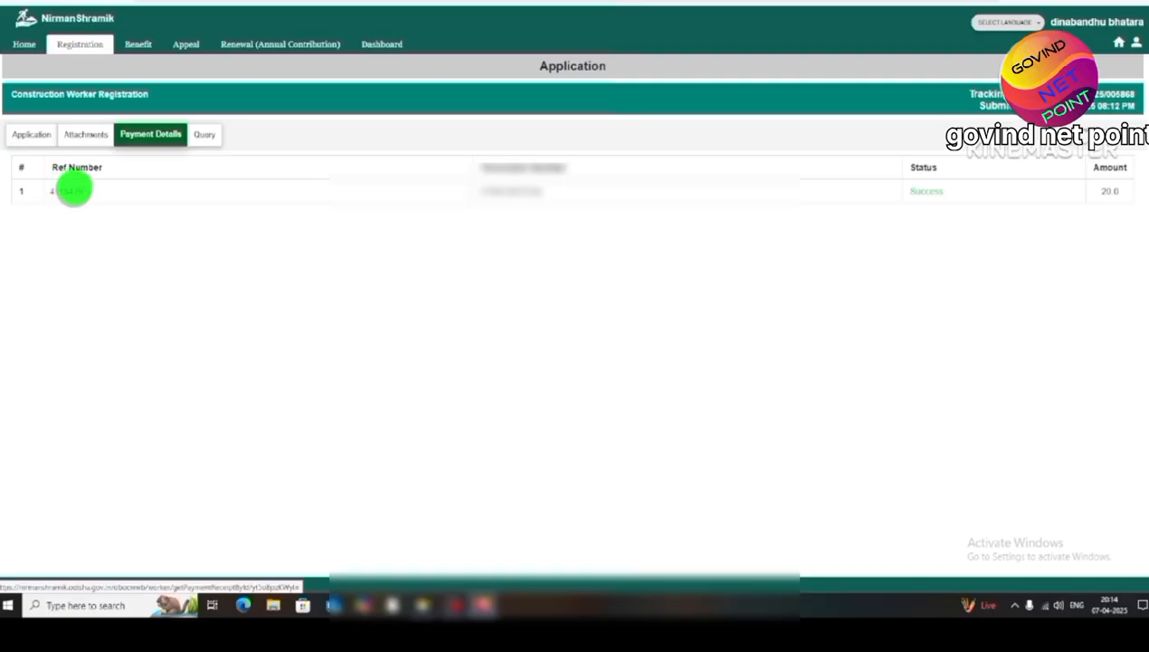
{"action": "left_click", "coordinate": [74, 189]}
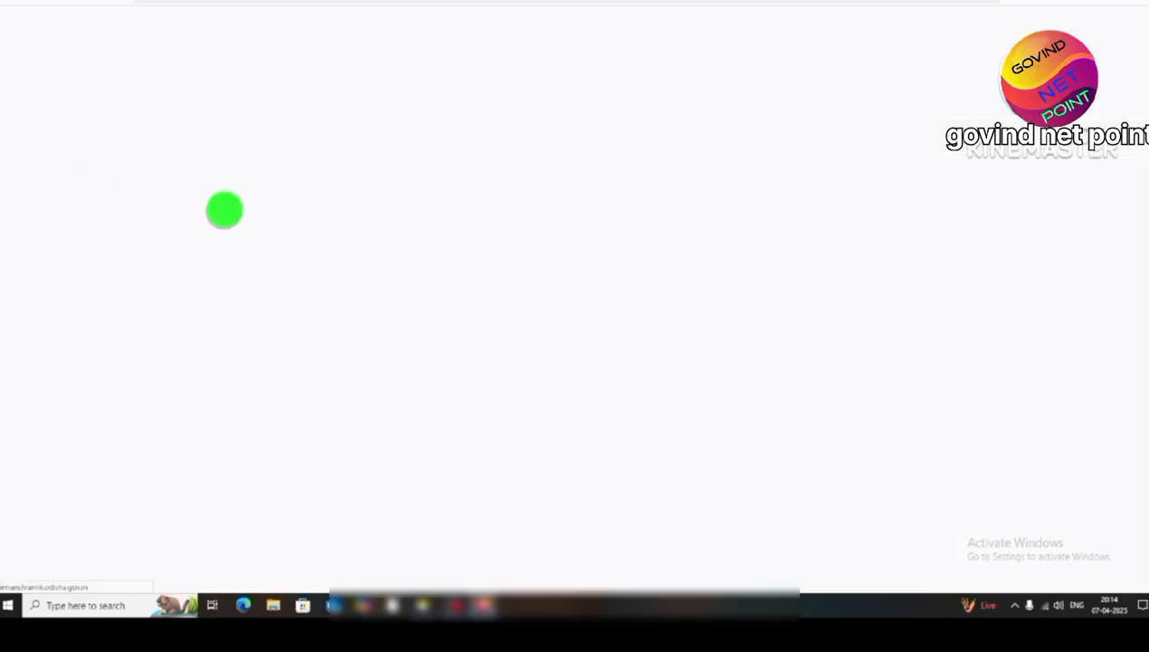
{"action": "scroll", "coordinate": [405, 229], "scroll_direction": "down", "scroll_amount": 3}
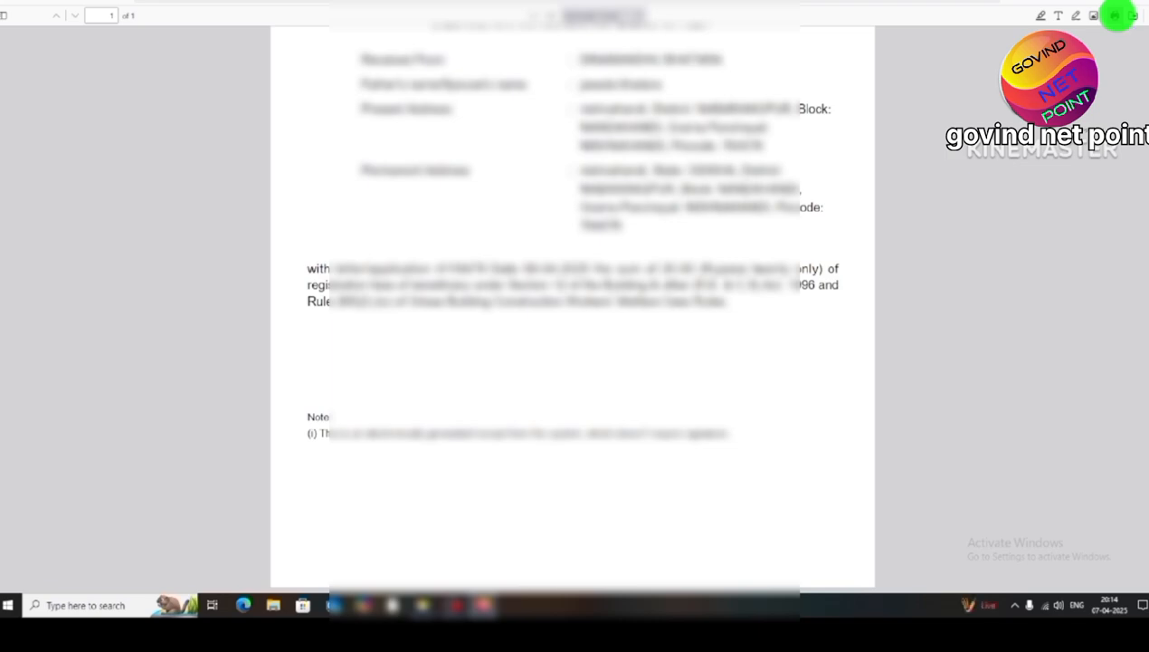
{"action": "left_click", "coordinate": [1115, 16]}
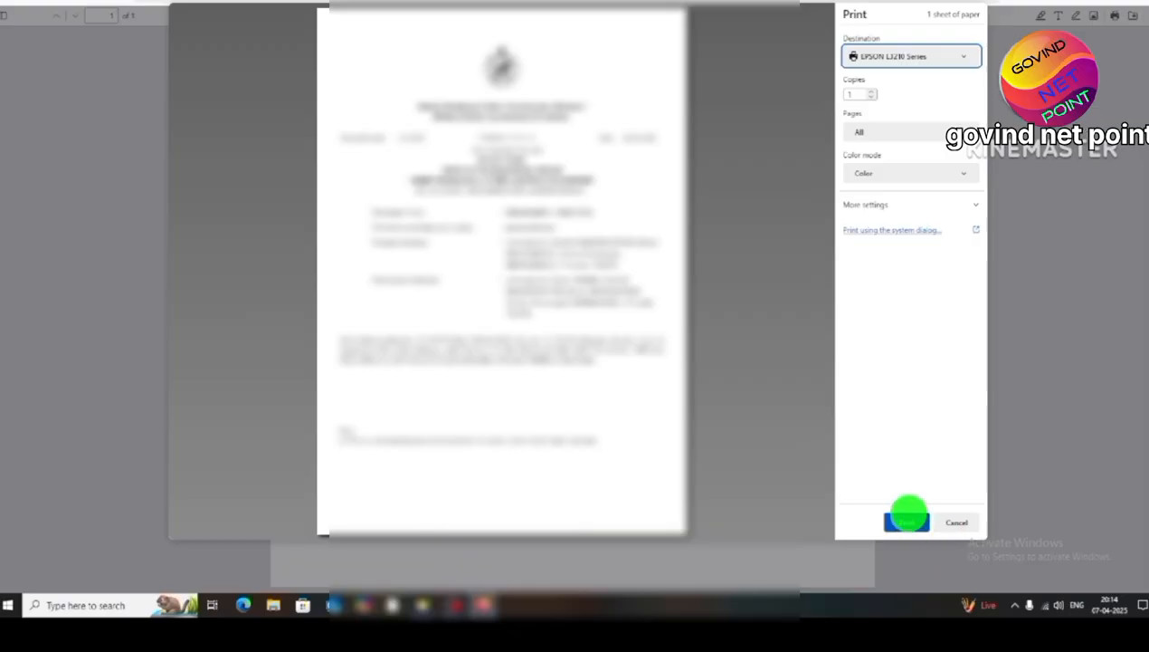
{"action": "left_click", "coordinate": [907, 520]}
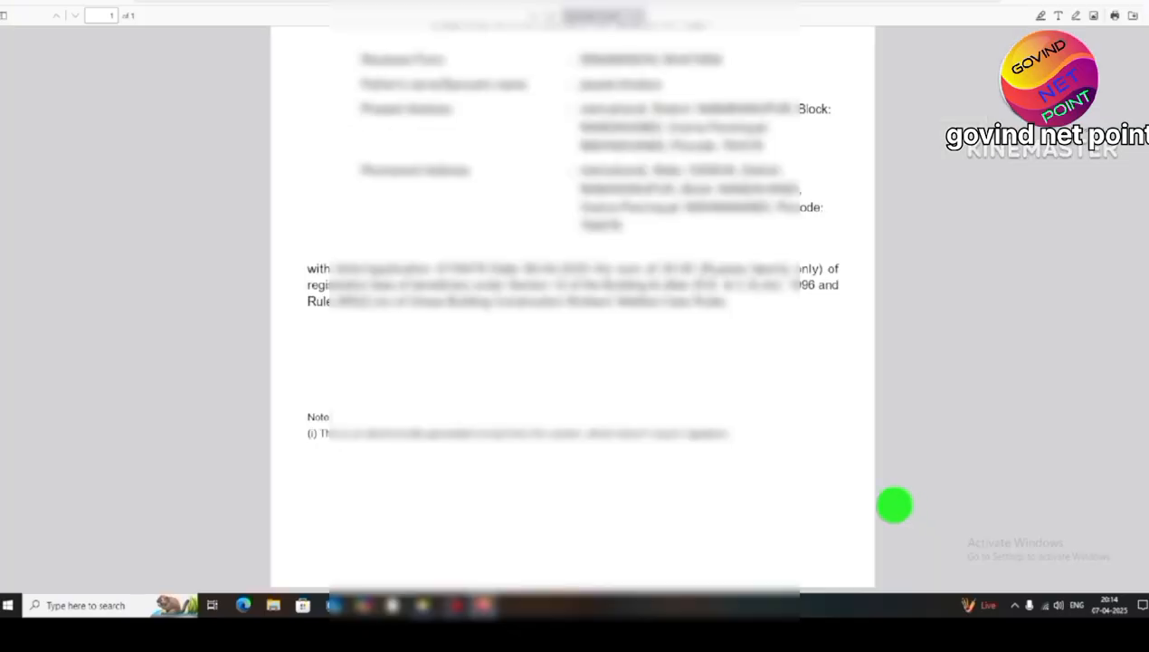
Check the Query tab, which shows 'No Details Found'
{"action": "scroll", "coordinate": [767, 416], "scroll_direction": "up", "scroll_amount": 3}
{"action": "scroll", "coordinate": [768, 417], "scroll_direction": "up", "scroll_amount": 1}
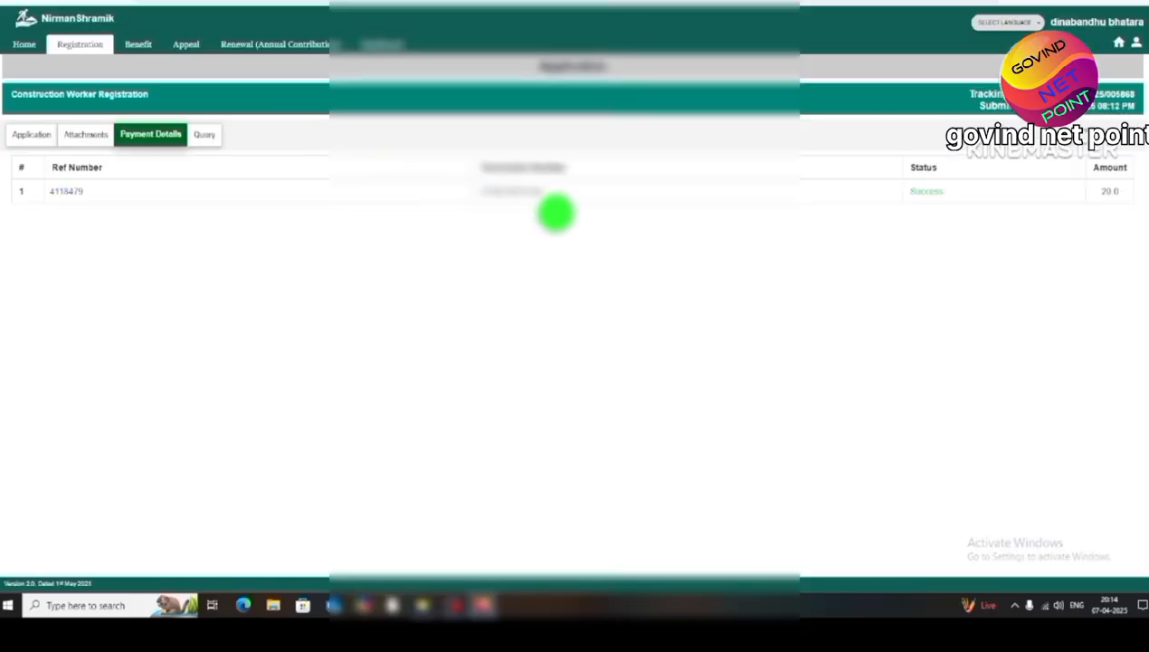
{"action": "left_click", "coordinate": [214, 134]}
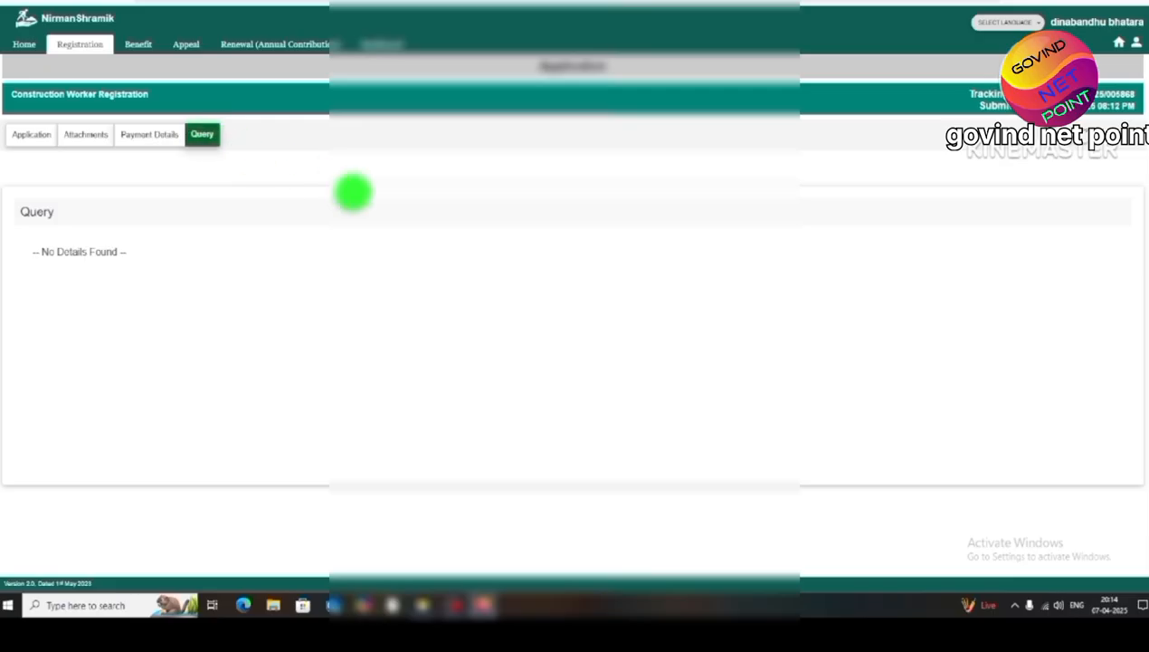
{"action": "scroll", "coordinate": [353, 192], "scroll_direction": "down", "scroll_amount": 1}
{"action": "scroll", "coordinate": [353, 192], "scroll_direction": "up", "scroll_amount": 1}
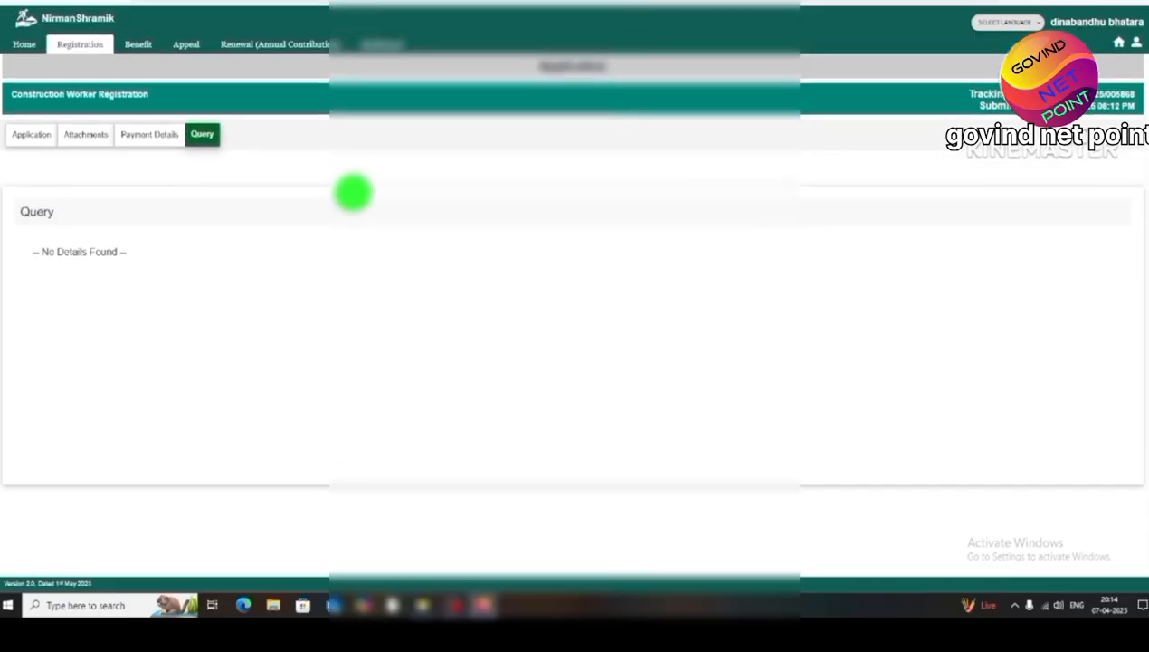